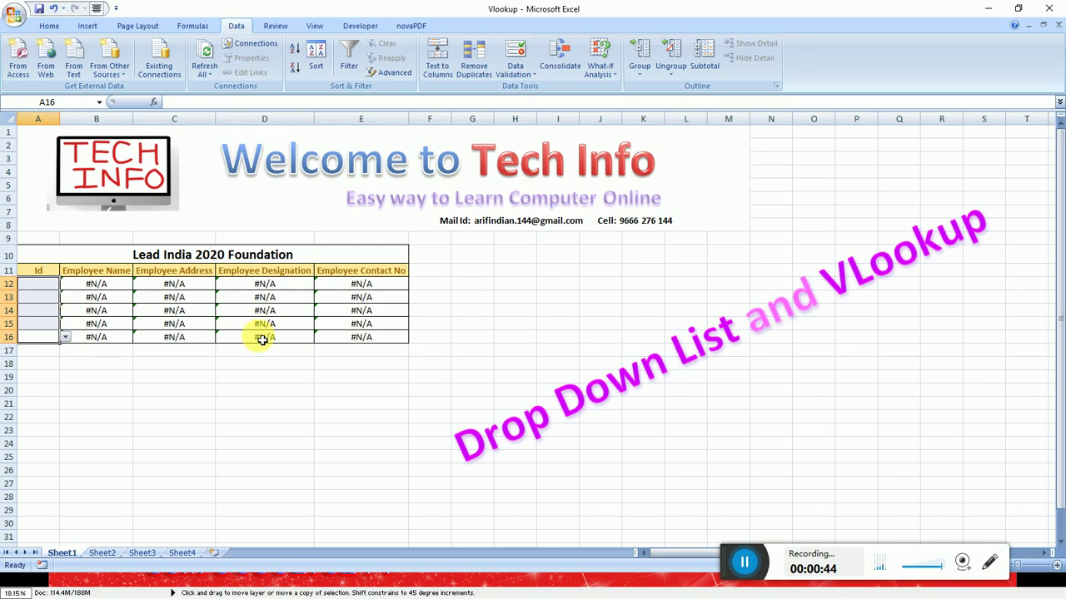
Step: Examine the title, column headers, Id cells and VLOOKUP formulas of the Lead India 2020 Foundation table on Sheet1
click(247, 338)
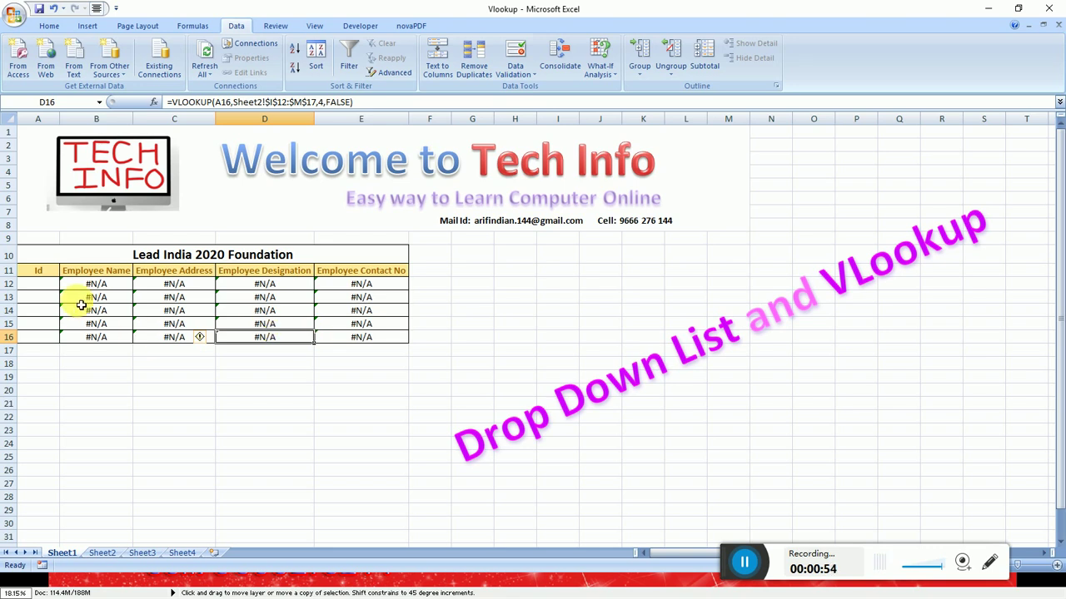
click(70, 262)
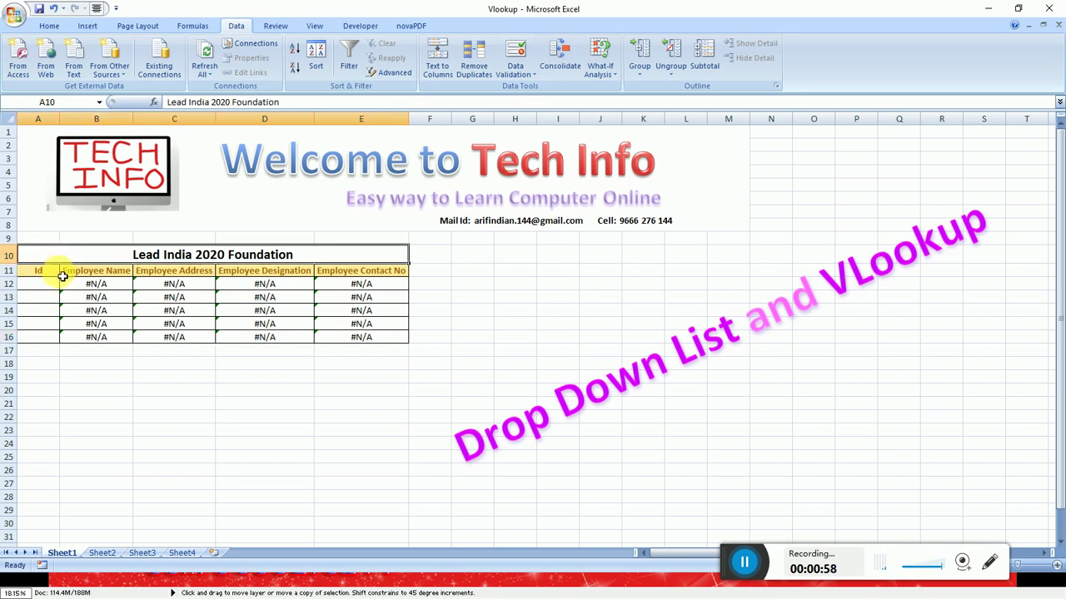
click(41, 283)
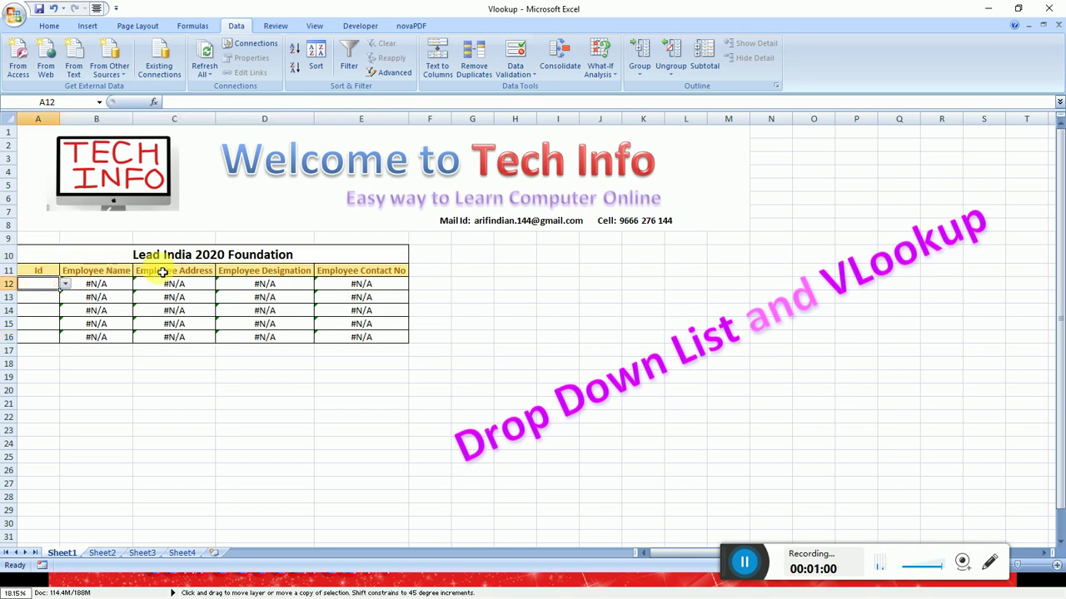
click(38, 276)
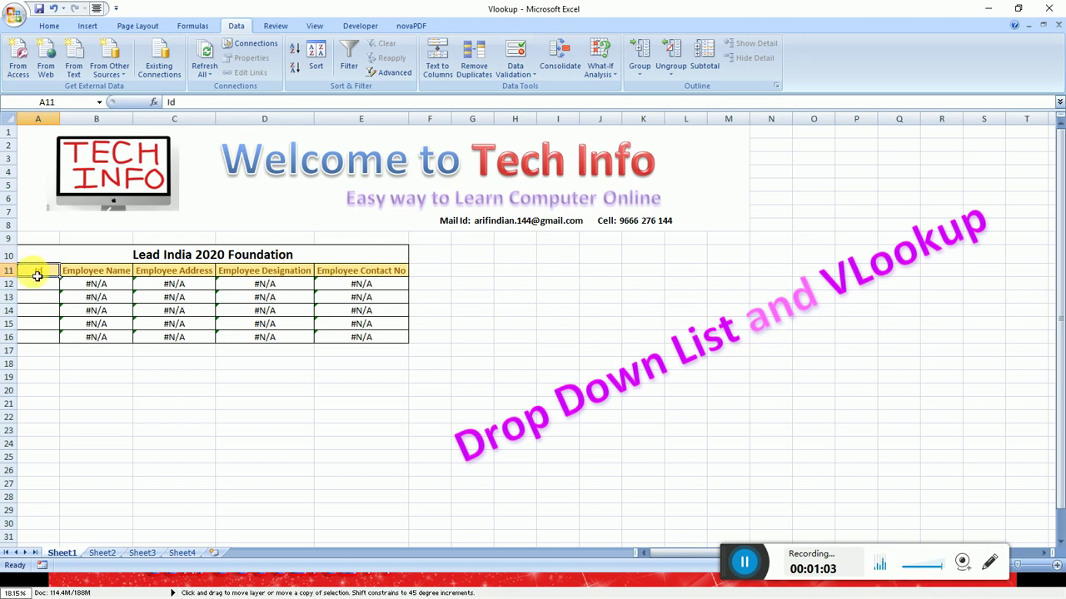
click(105, 275)
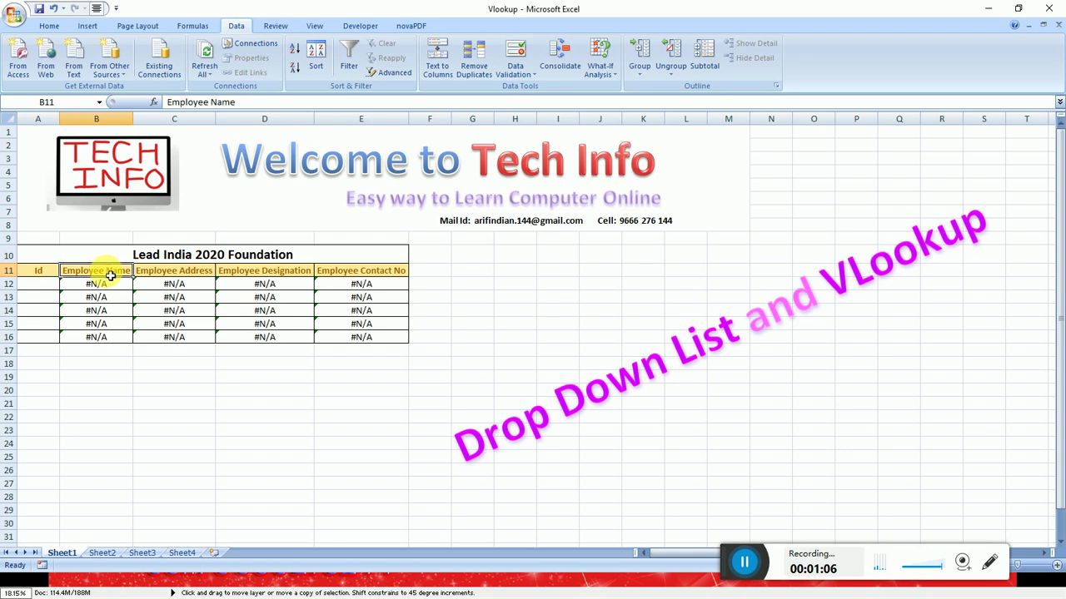
click(155, 278)
click(254, 274)
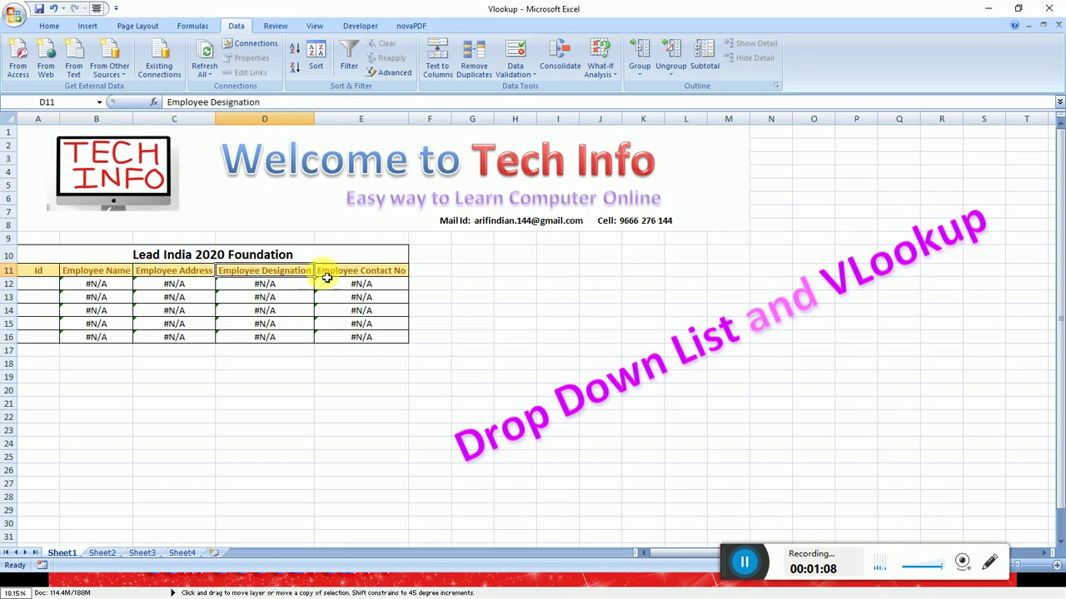
click(345, 274)
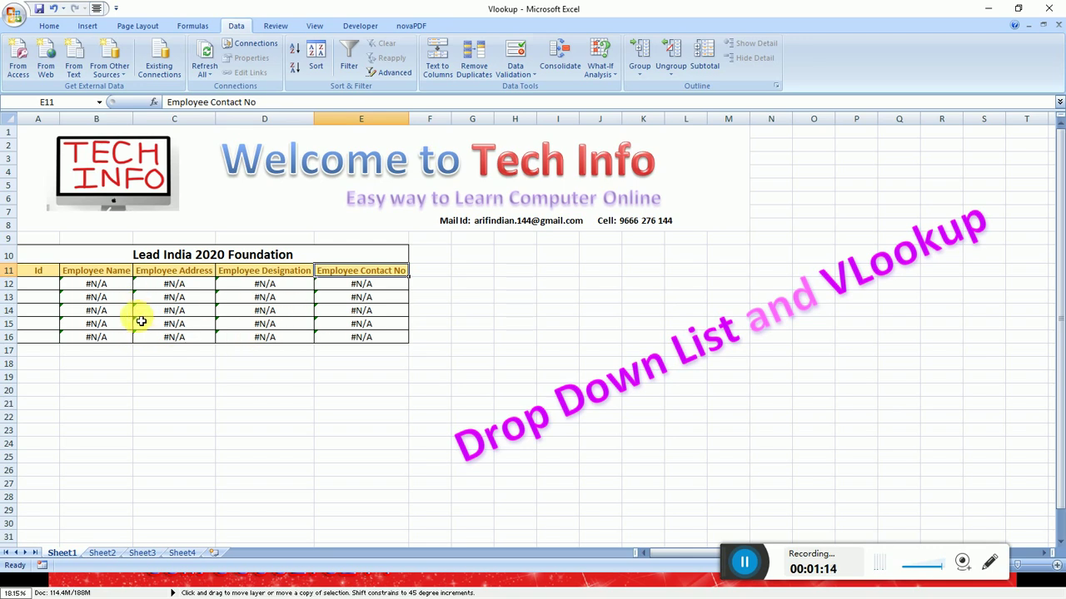
click(121, 289)
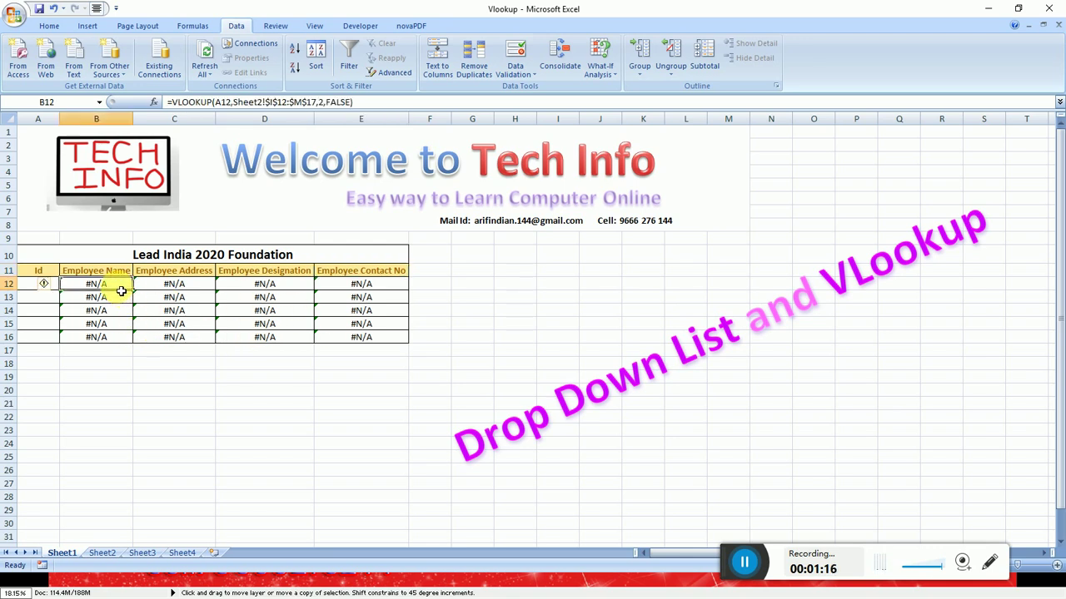
click(42, 313)
click(50, 288)
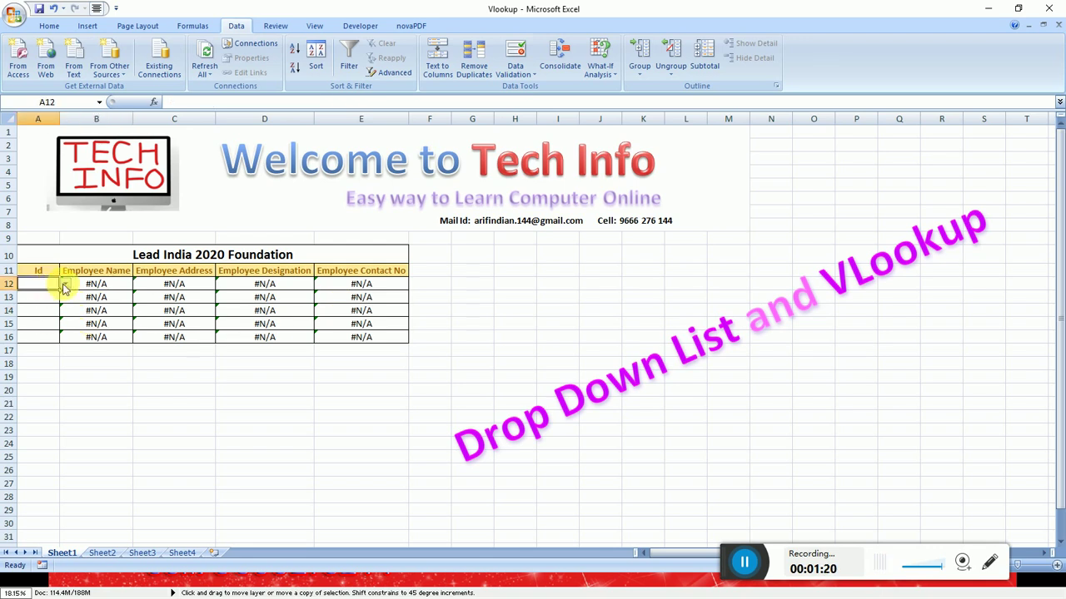
click(52, 296)
click(47, 312)
click(45, 325)
click(51, 334)
Step: Choose Id 147 in cell A12 and Id 258 in cell A13 from their drop-down lists
click(48, 283)
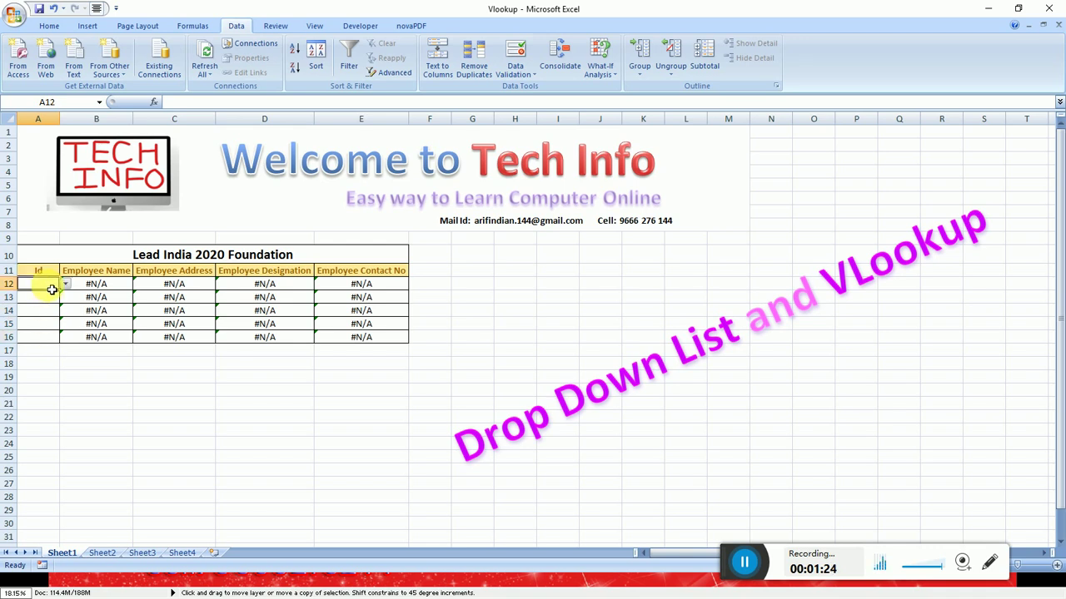
click(65, 284)
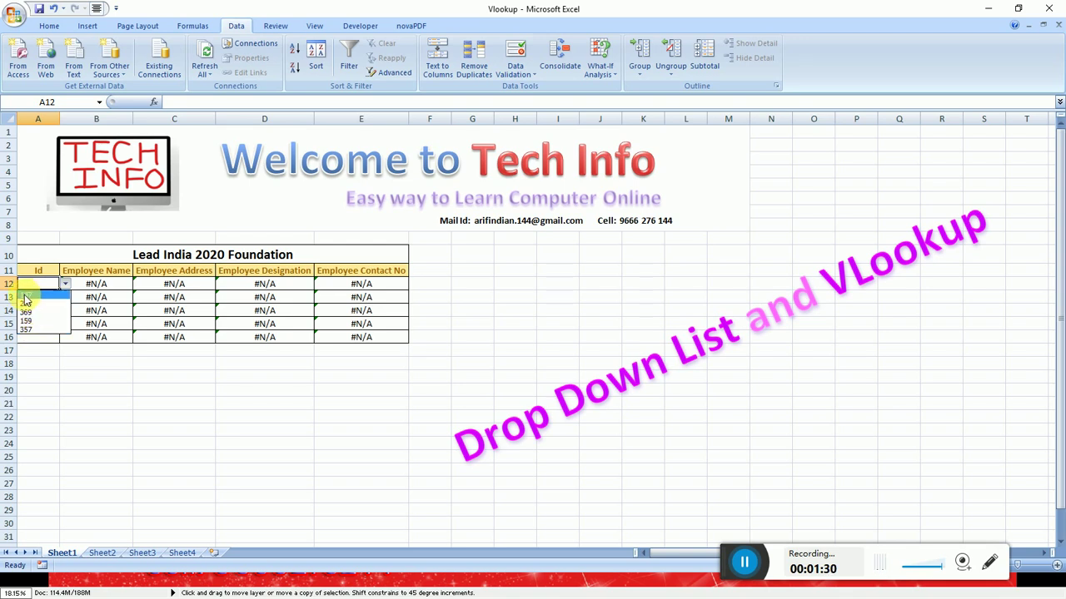
click(31, 295)
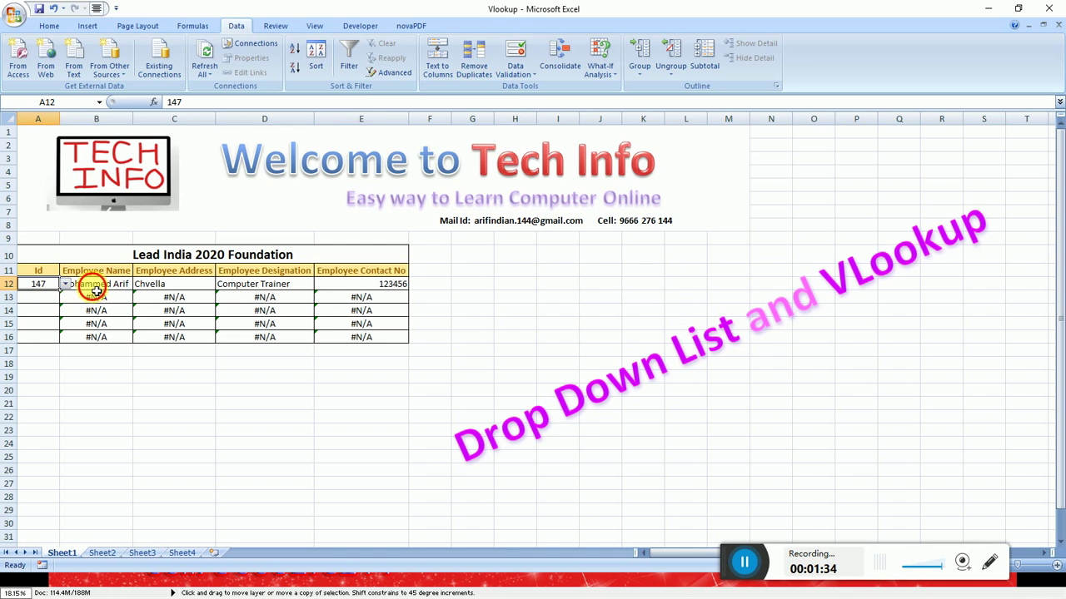
click(97, 288)
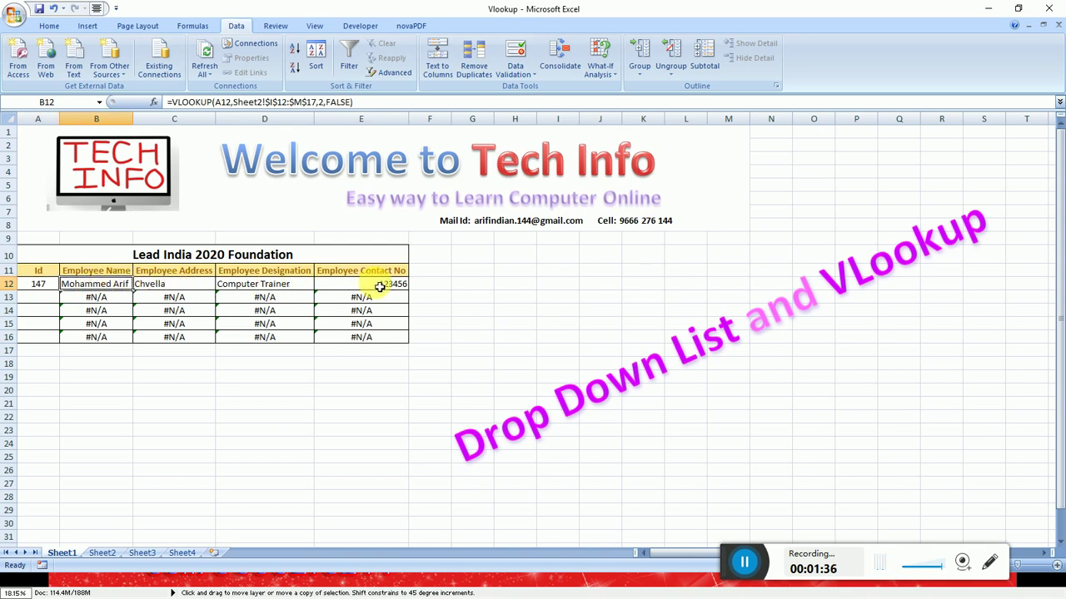
click(44, 301)
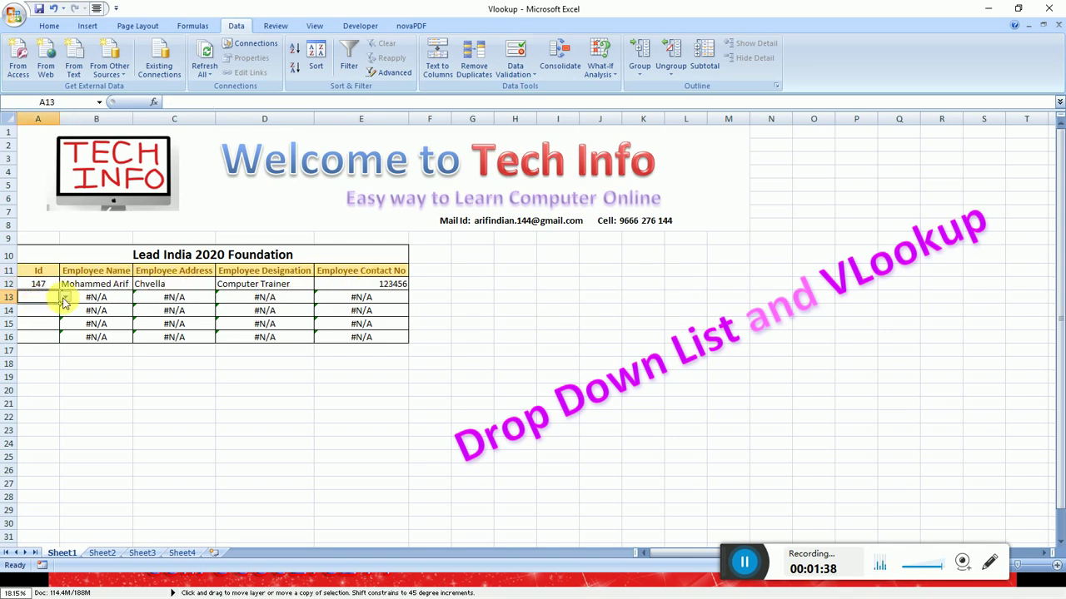
click(65, 300)
click(50, 320)
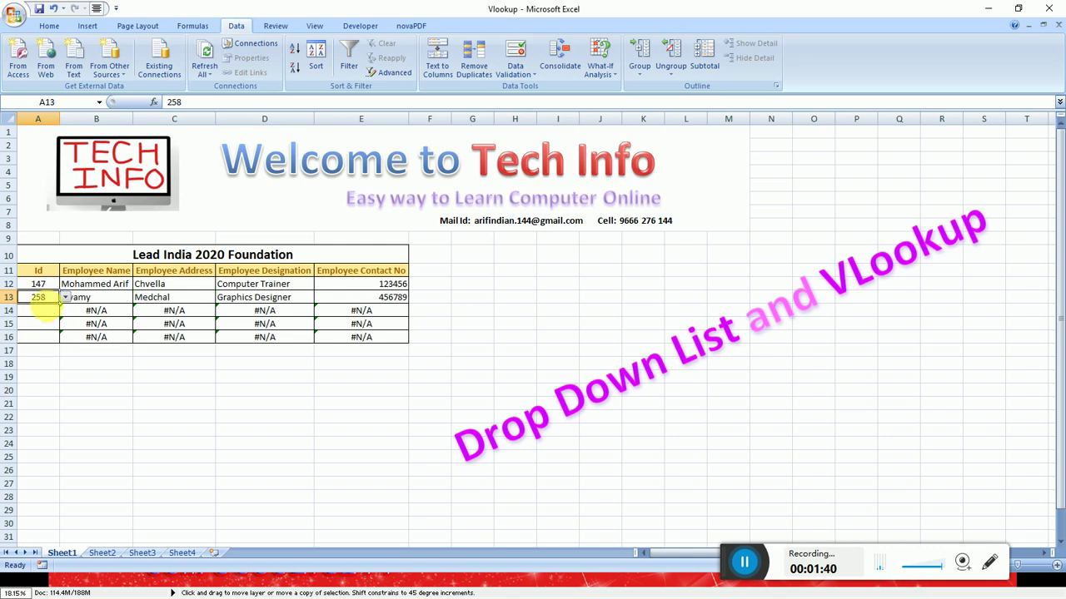
Step: Choose Ids 369, 159 and 357 from the drop-down lists of cells A14, A15 and A16 respectively
click(46, 308)
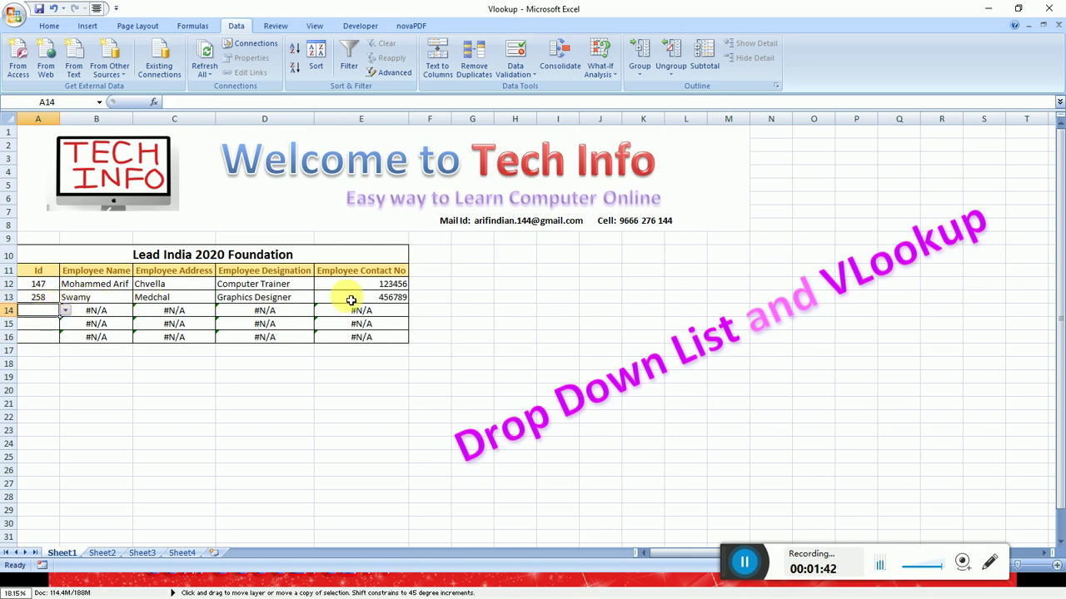
click(65, 311)
click(45, 344)
click(52, 331)
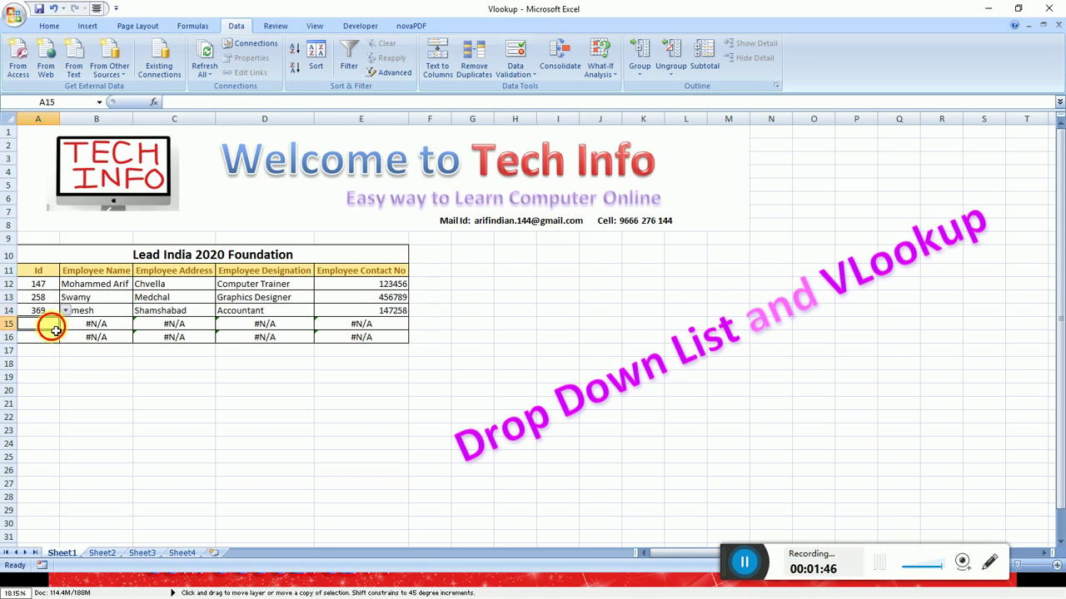
click(65, 328)
click(41, 372)
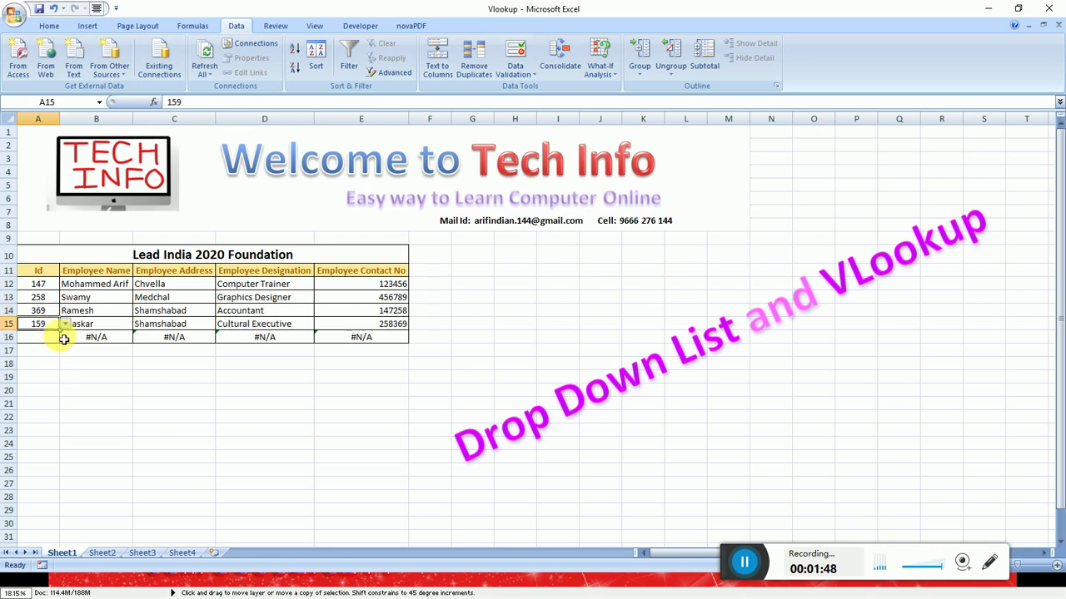
click(46, 340)
click(65, 337)
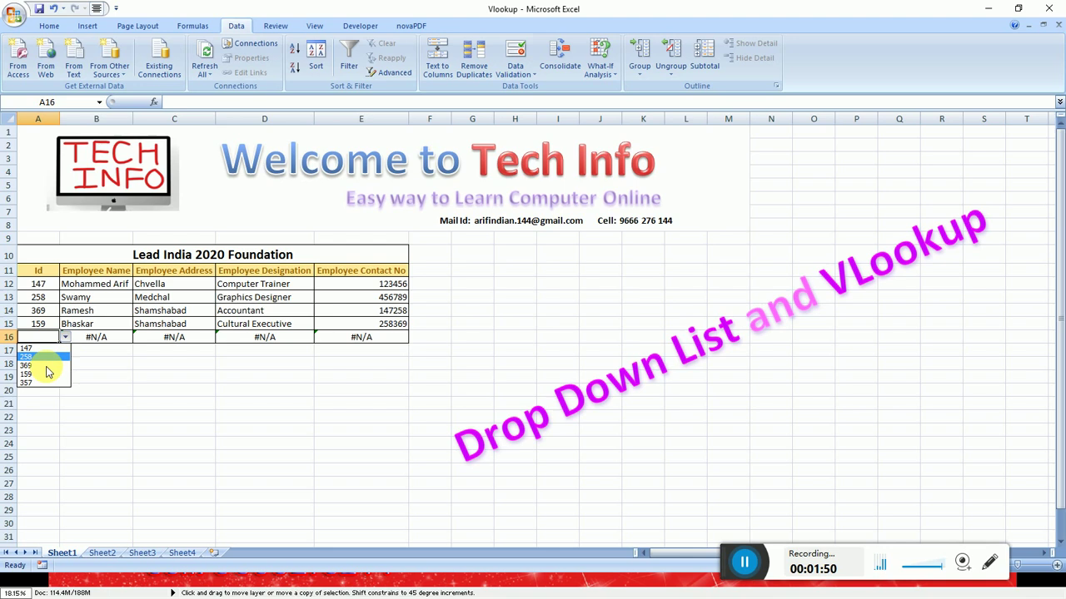
click(42, 392)
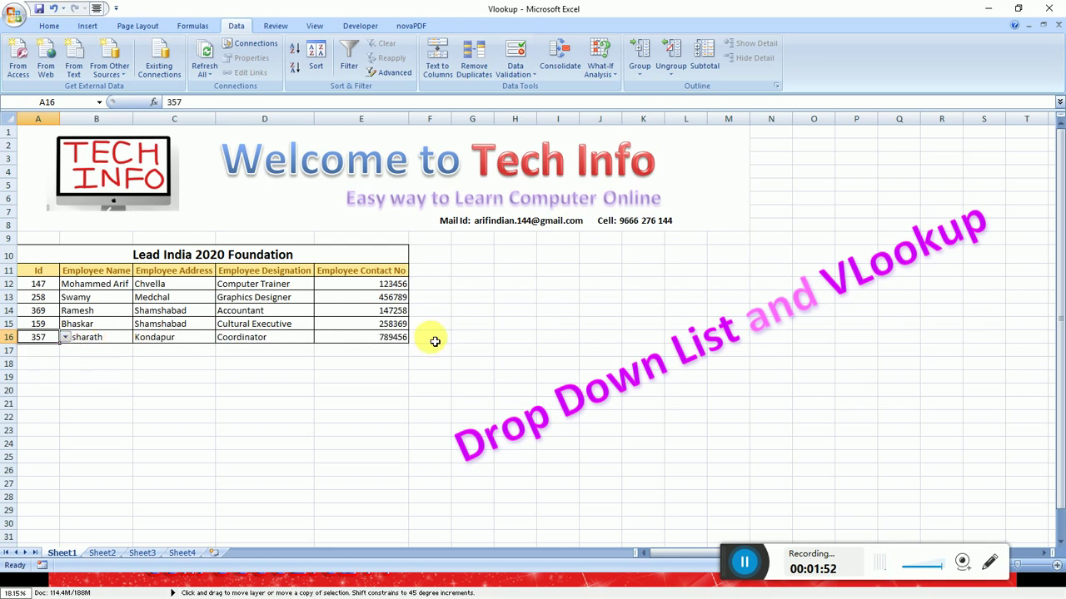
Step: Inspect the filled Id cells and the designation and contact number lookups in row 12
click(46, 314)
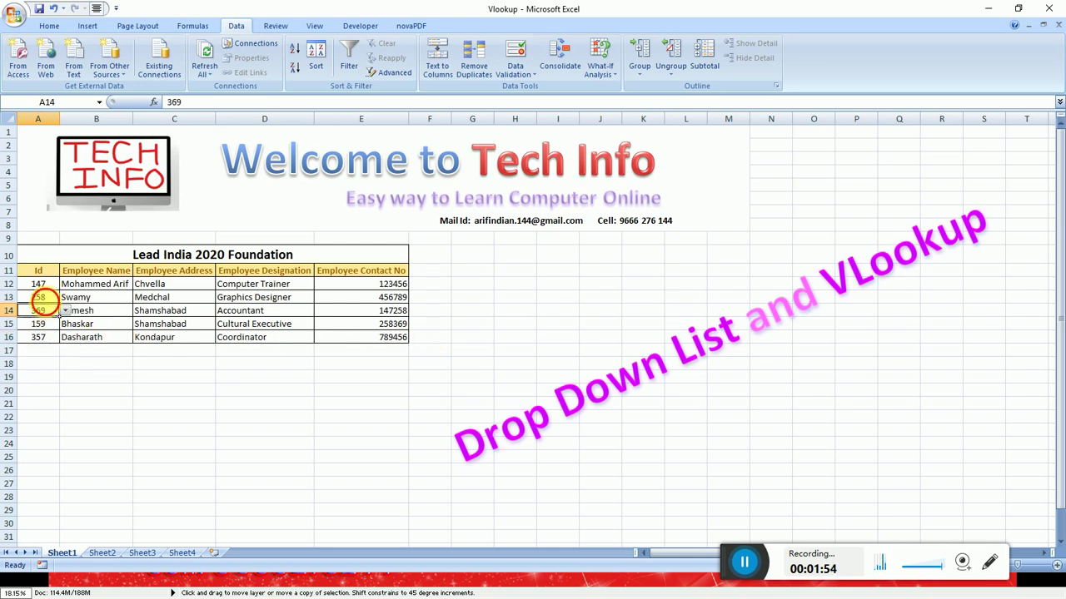
click(48, 298)
click(46, 311)
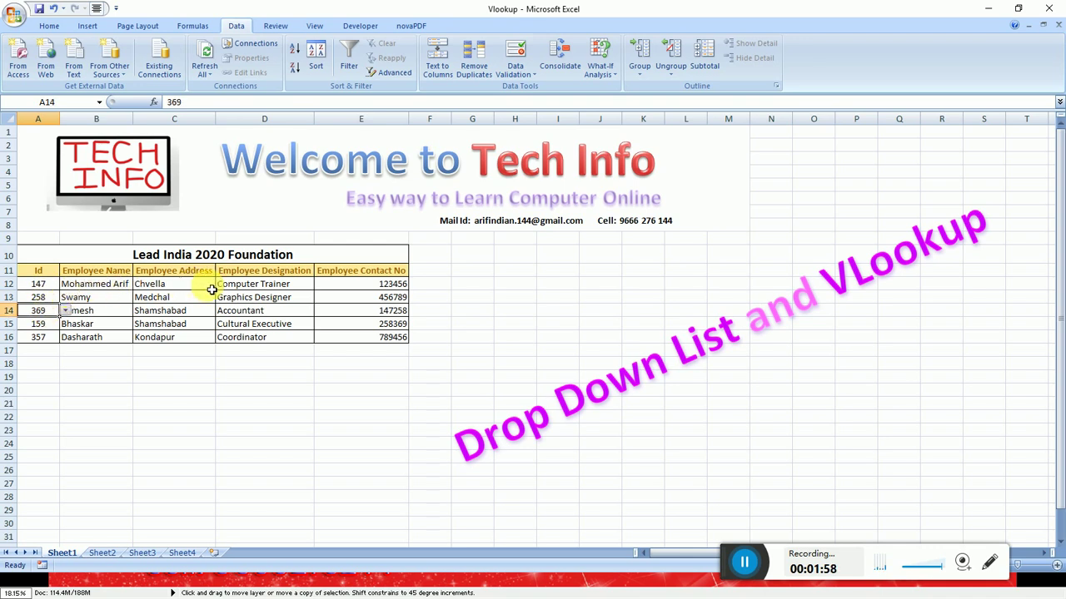
click(260, 286)
click(367, 287)
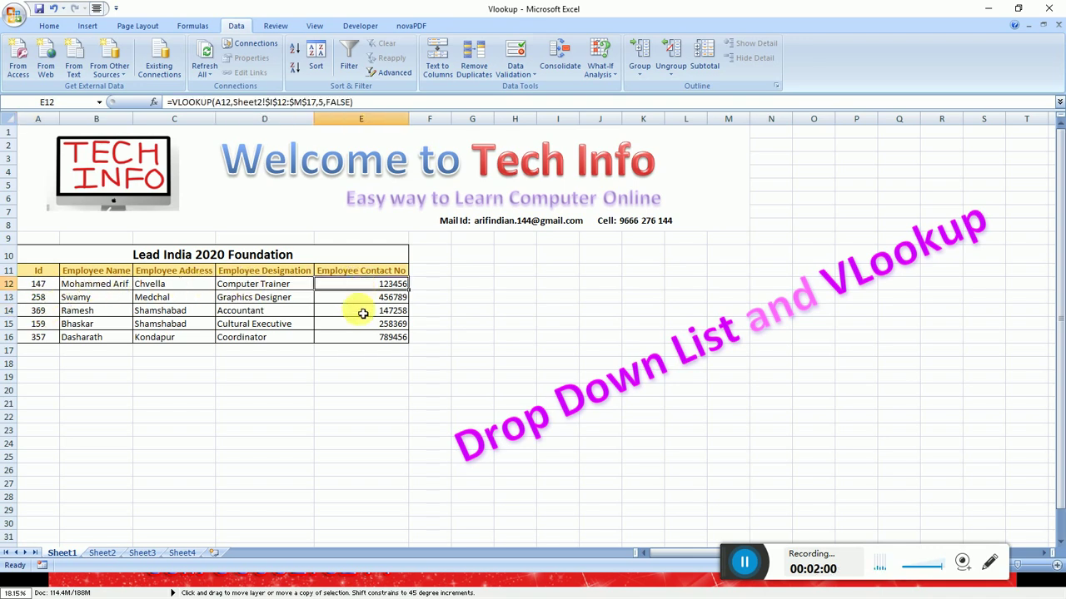
Step: Test the lookup by switching cell A12's Id to 258, to 357 and back to 147
click(51, 286)
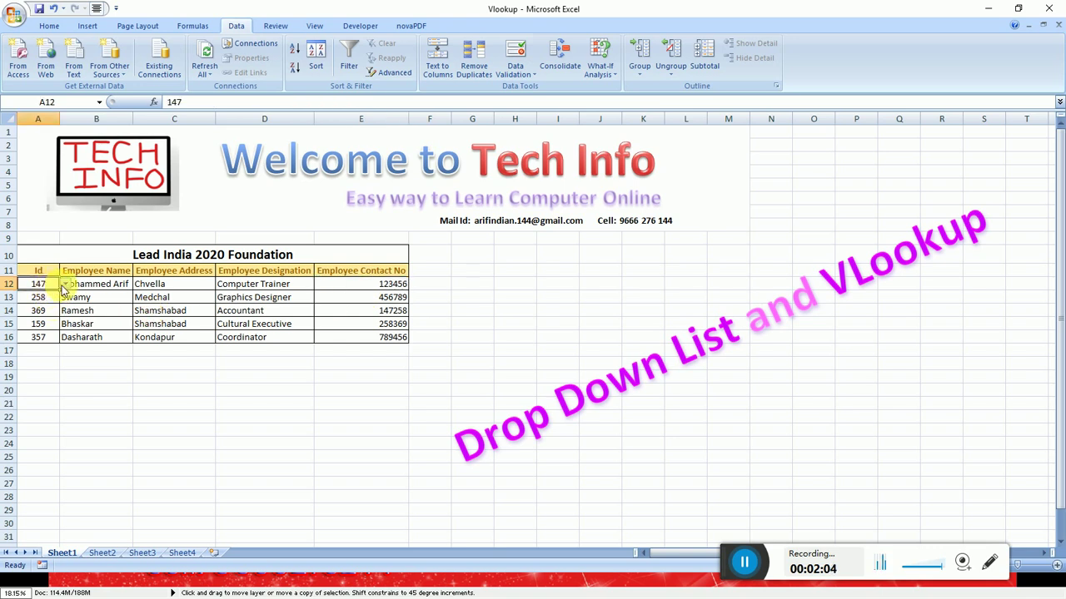
click(64, 285)
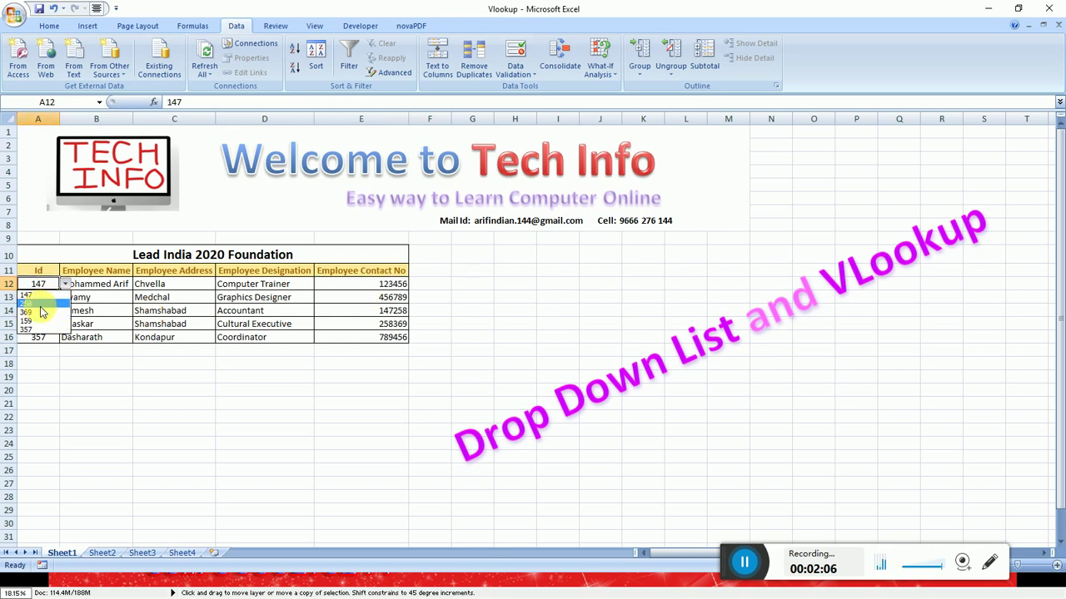
click(40, 304)
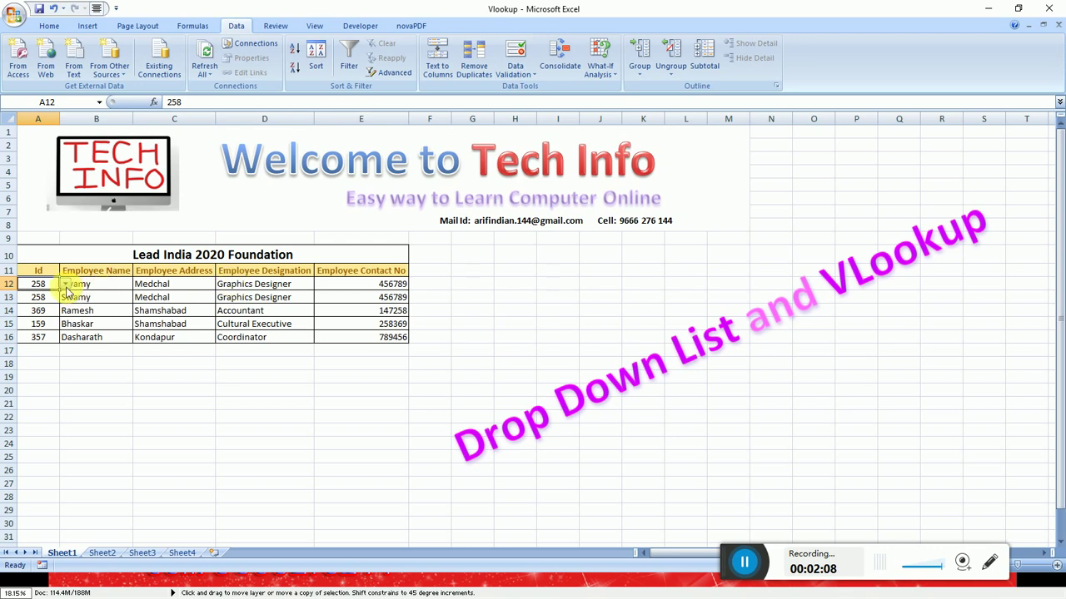
click(64, 284)
click(37, 344)
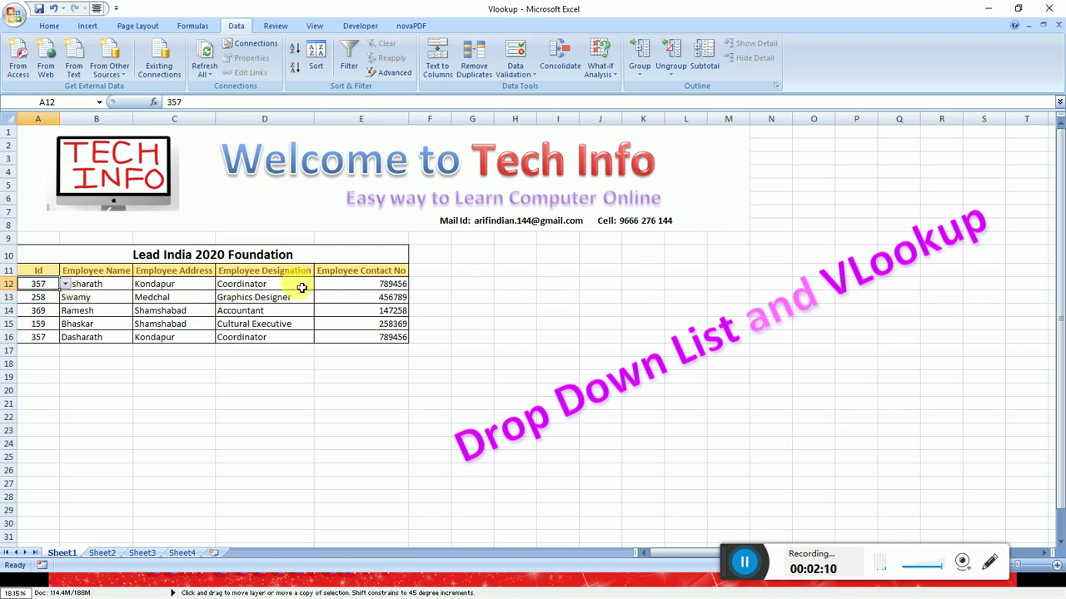
click(64, 285)
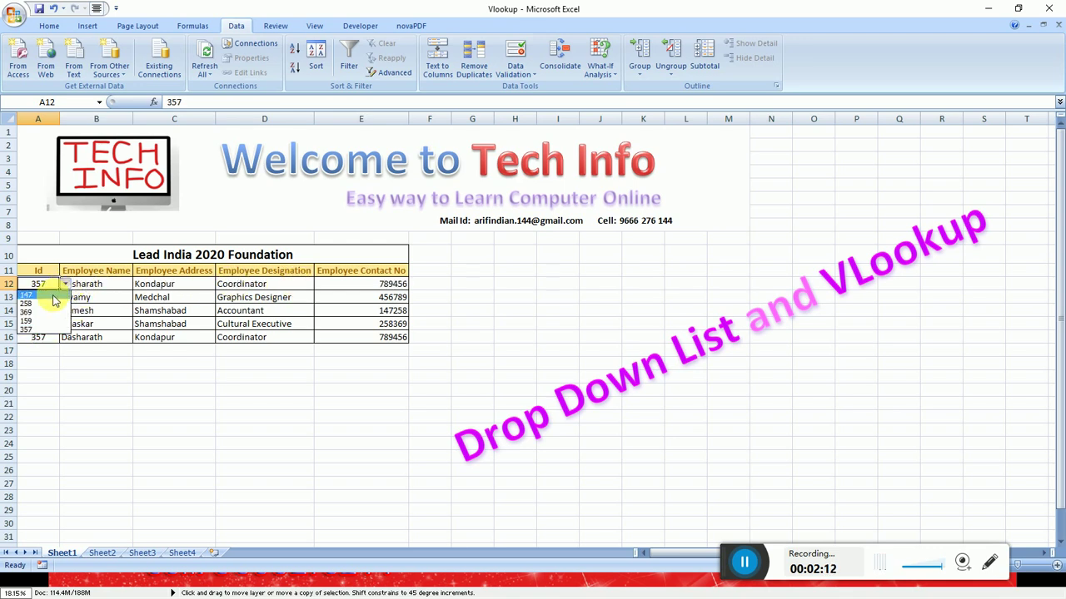
click(52, 295)
click(98, 311)
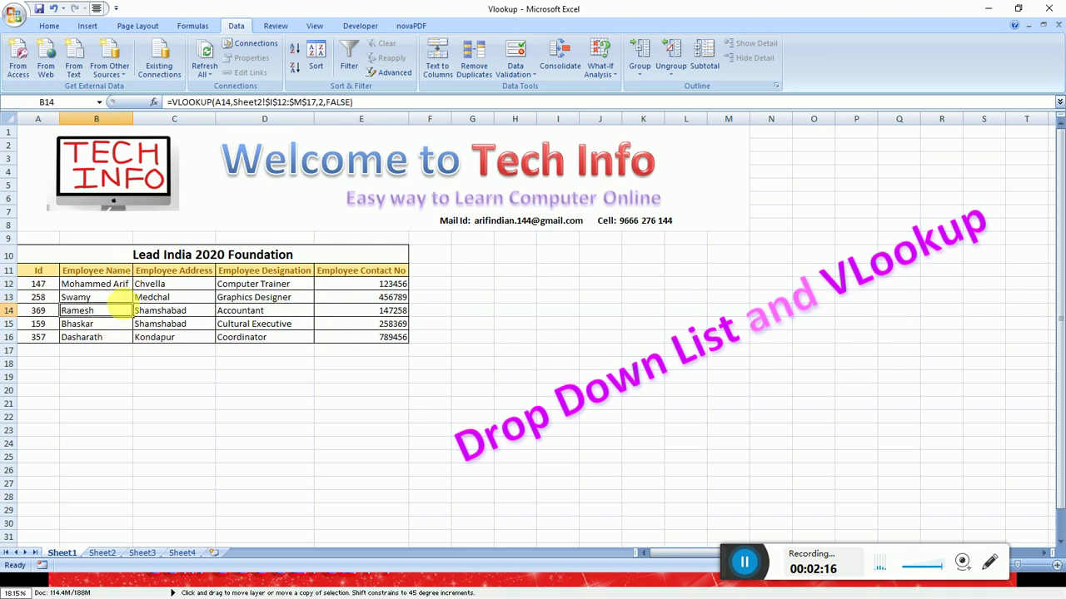
Step: Compare the Sheet1 table with the employee source data on Sheet2, and examine the employee list and its Id column on Sheet4
click(101, 552)
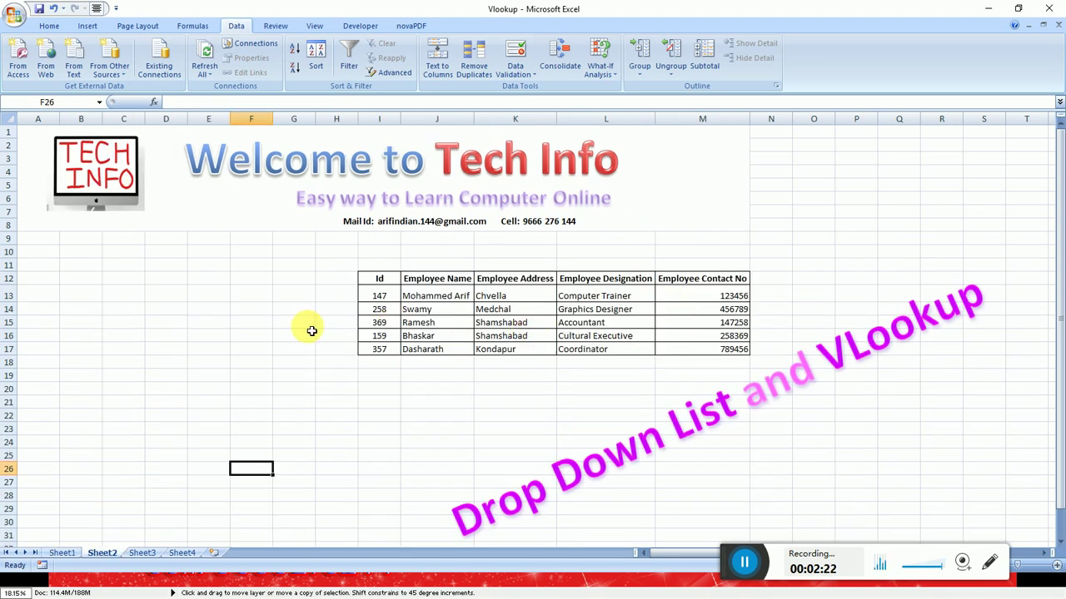
click(64, 553)
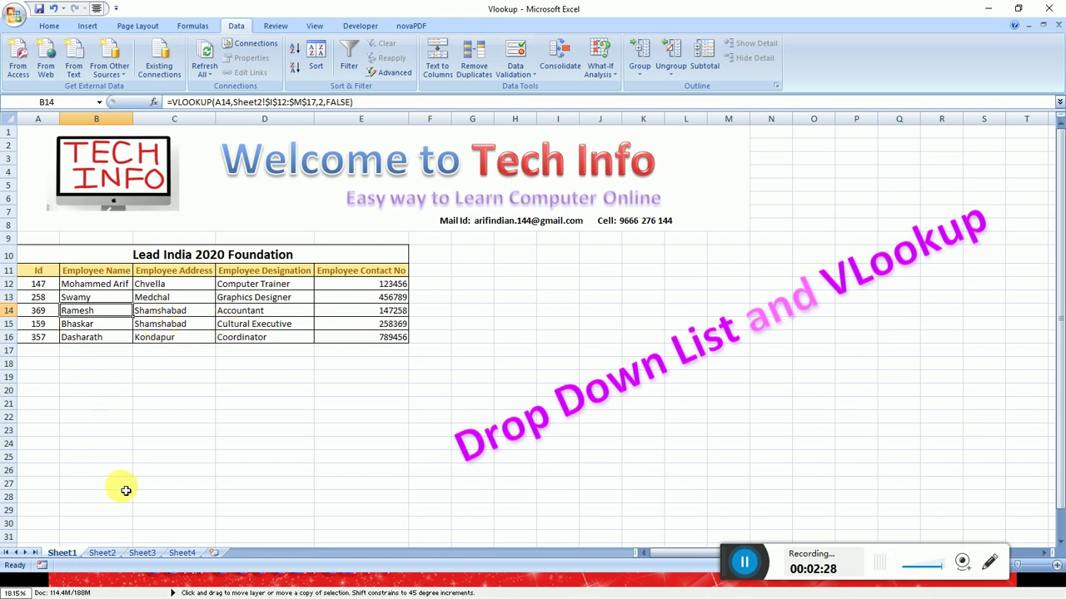
click(102, 553)
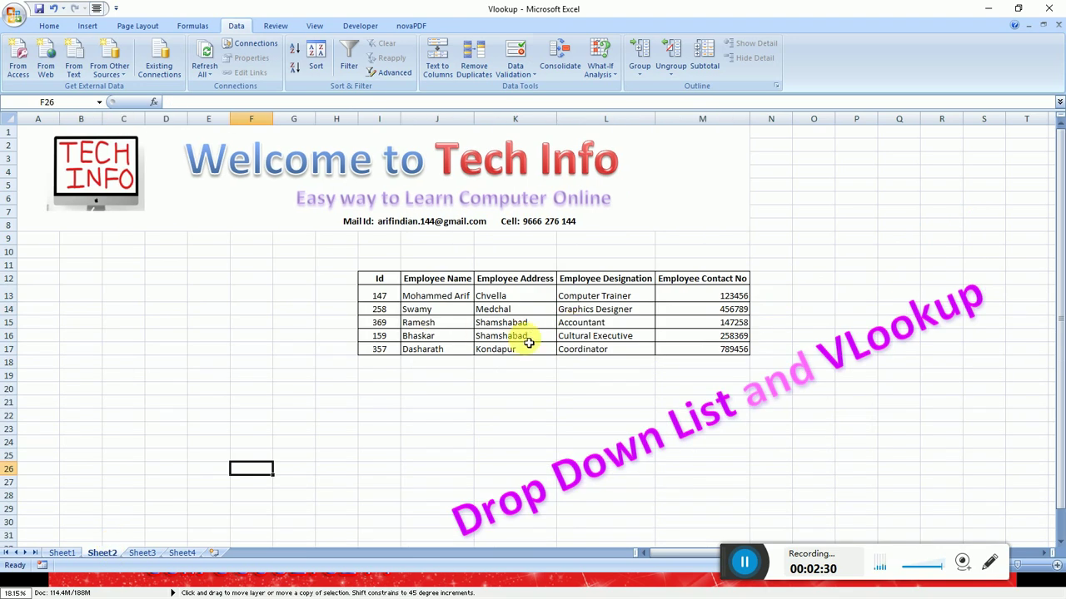
click(62, 553)
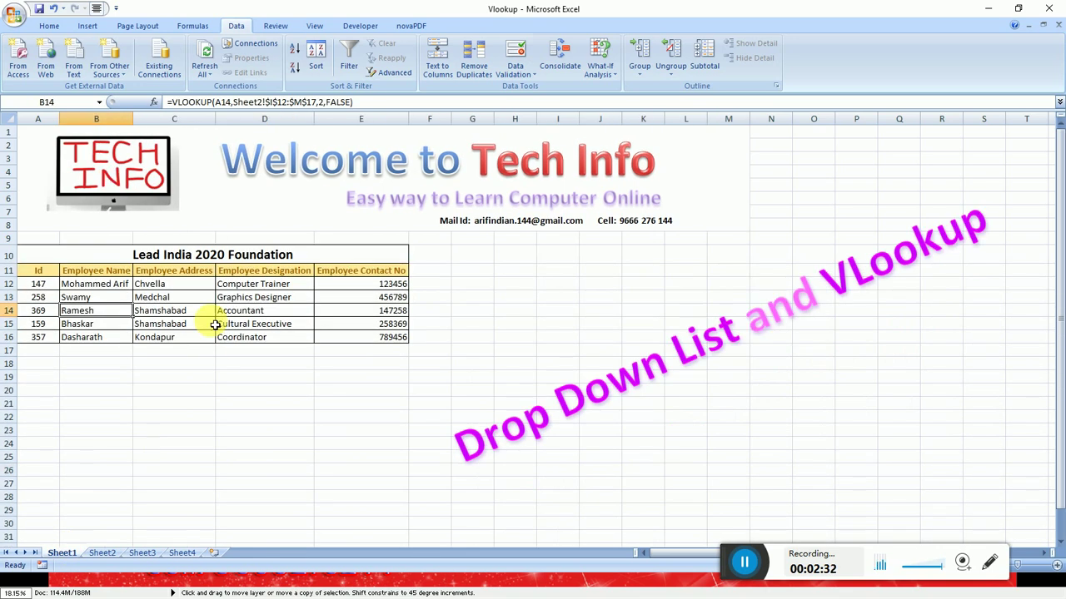
click(182, 552)
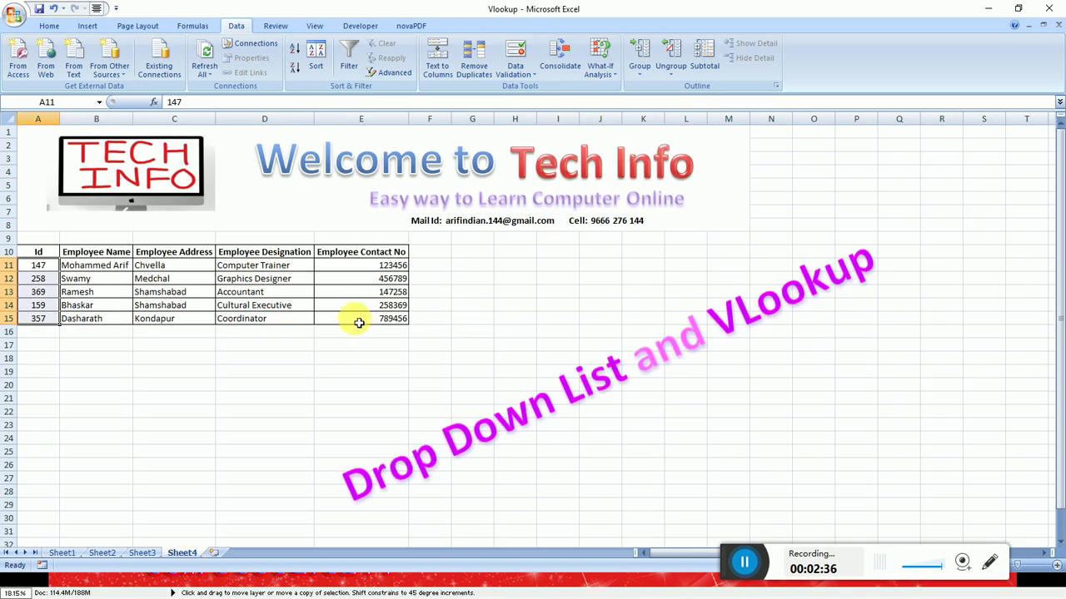
click(341, 305)
drag(38, 265, 40, 320)
click(140, 310)
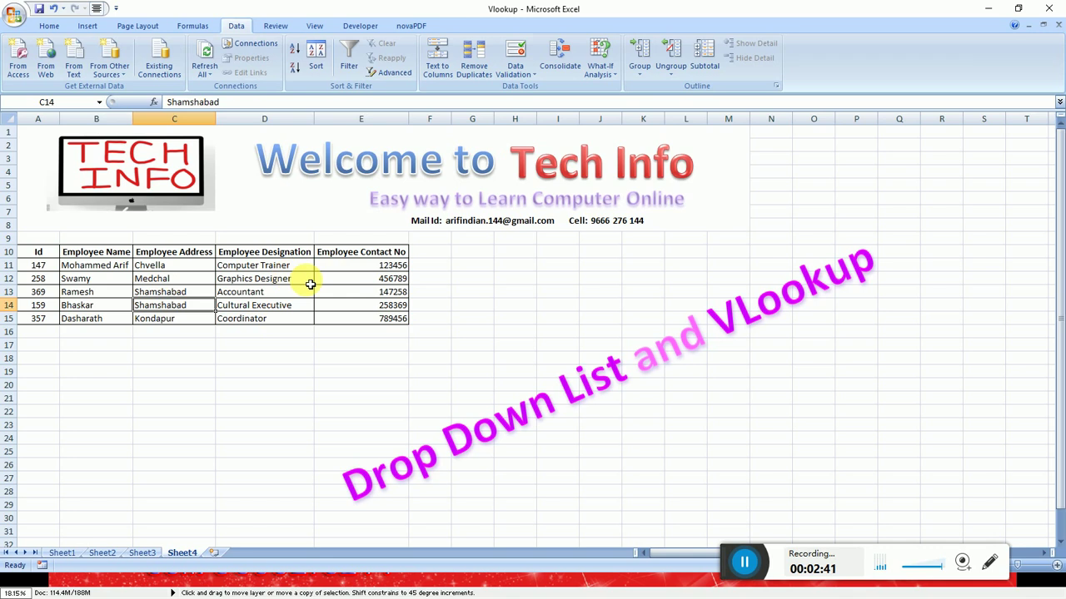
Step: Compare the empty employee table on Sheet3, including its Id cells, with the employee source data on Sheet4
click(142, 552)
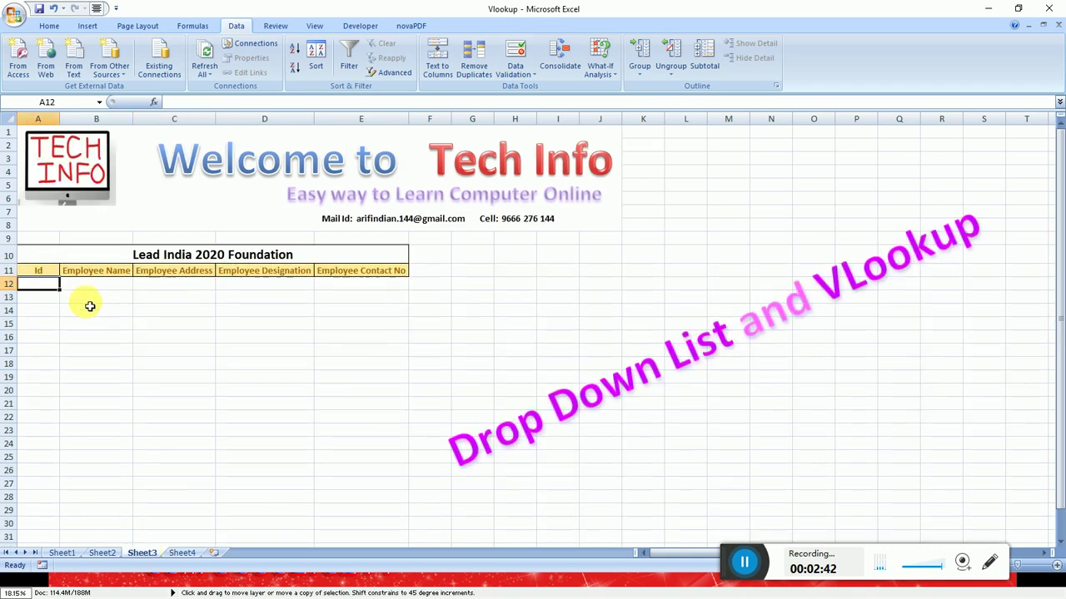
click(344, 289)
click(304, 312)
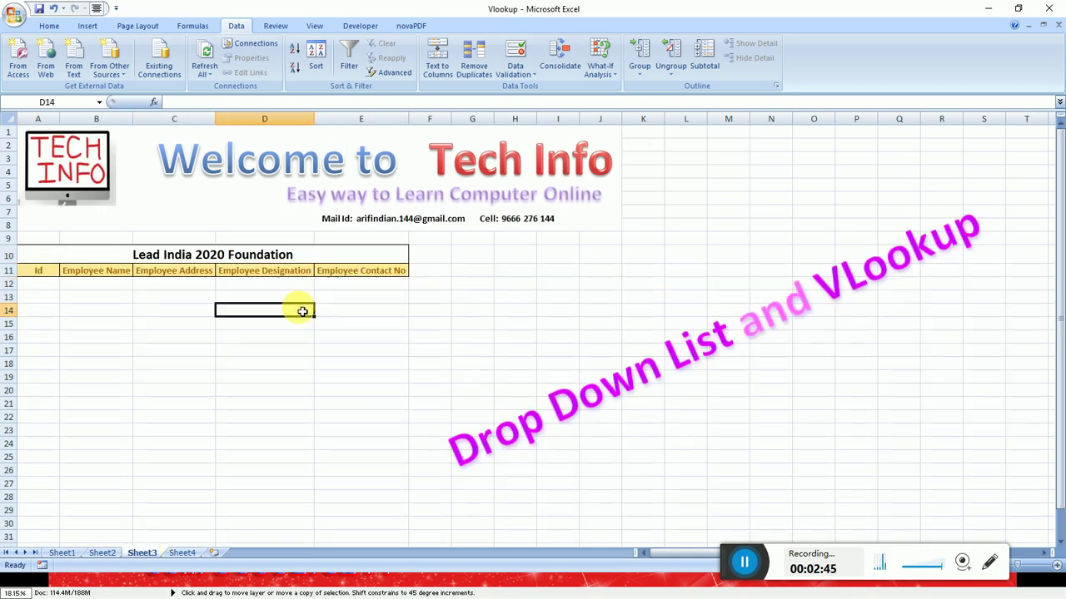
click(167, 309)
click(53, 285)
click(48, 310)
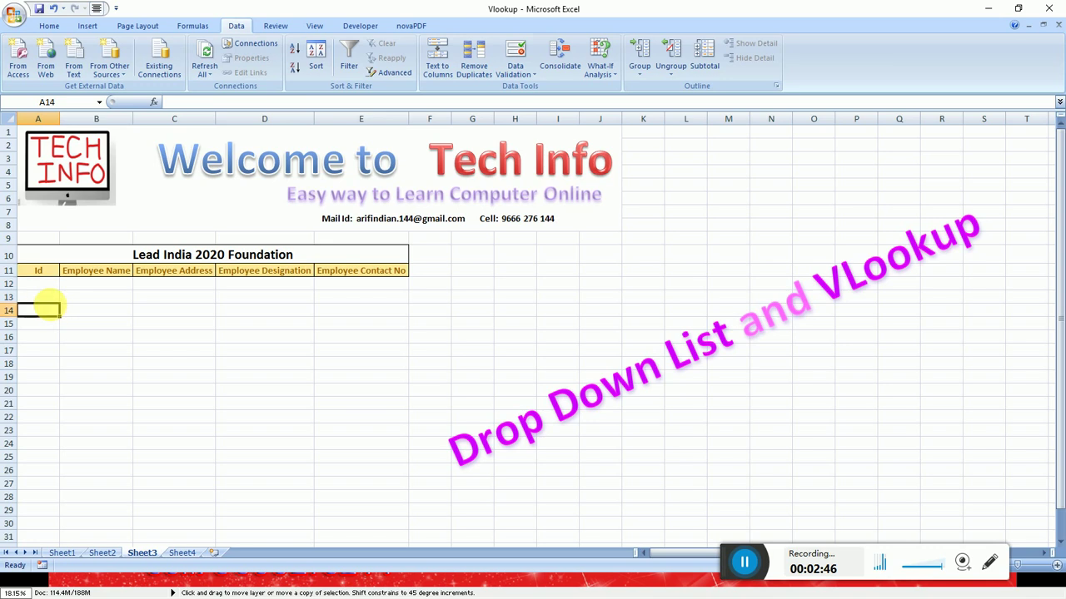
click(90, 303)
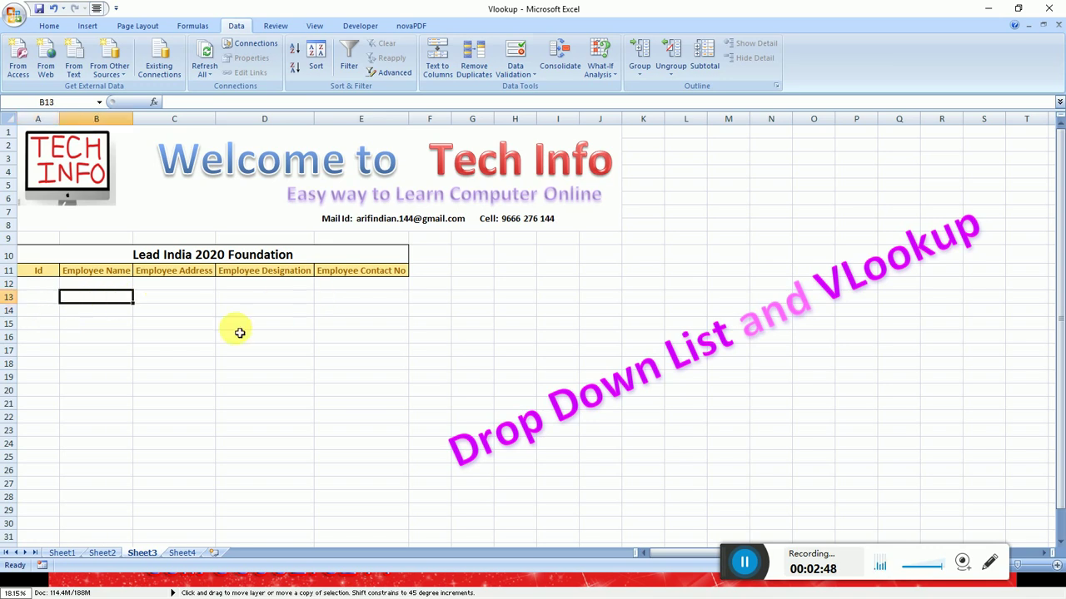
click(185, 553)
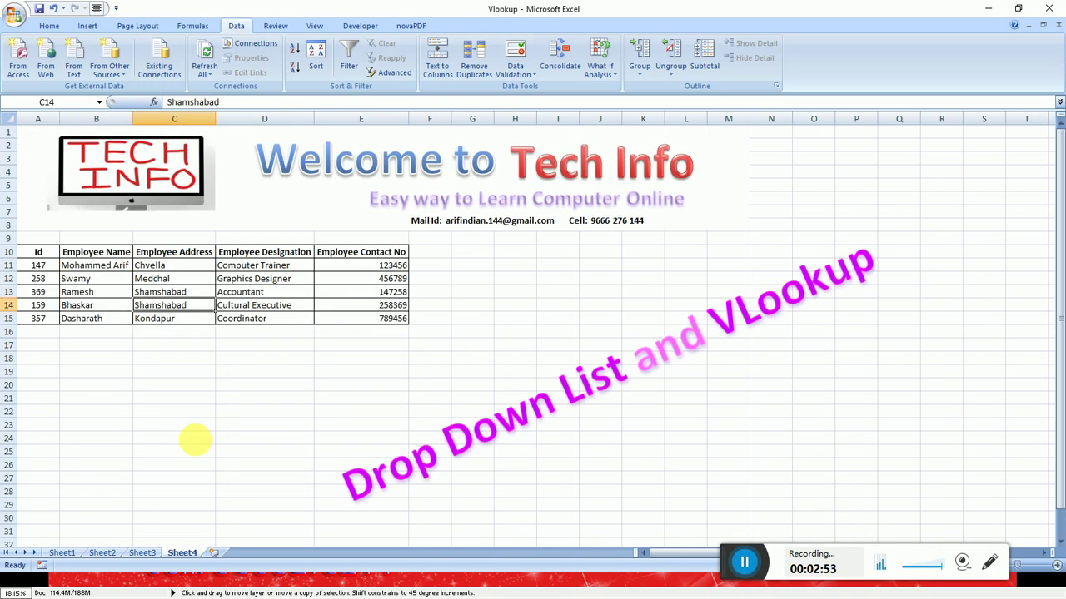
click(229, 279)
click(160, 292)
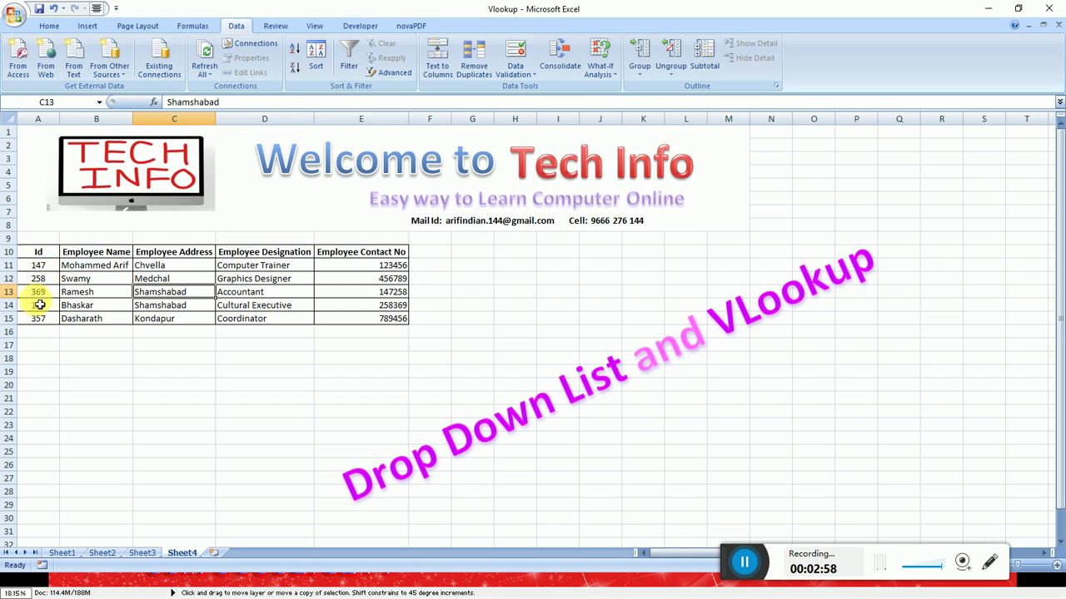
click(143, 554)
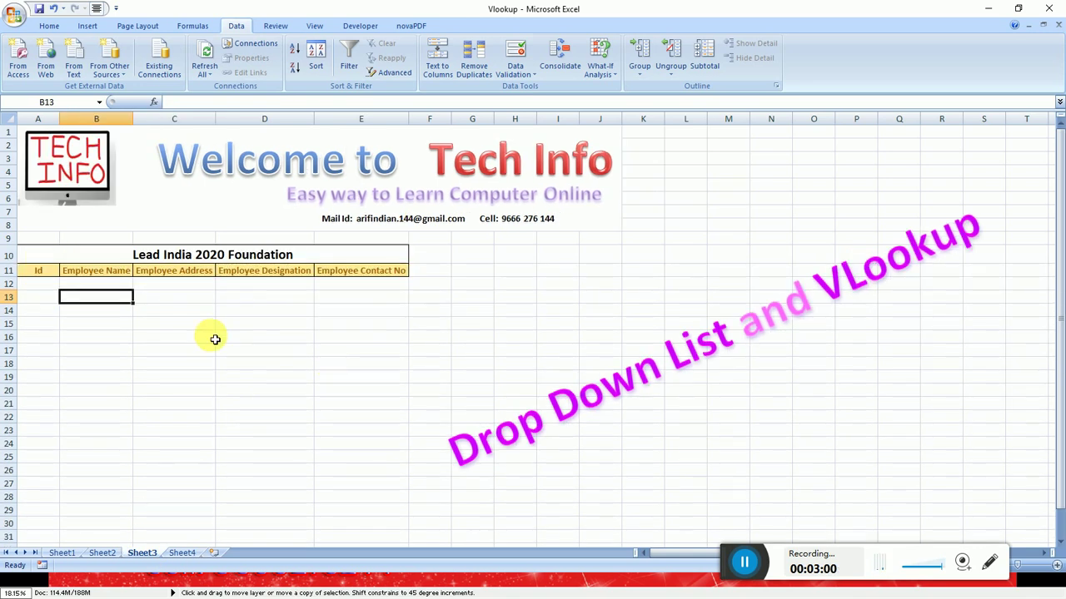
drag(42, 289, 47, 349)
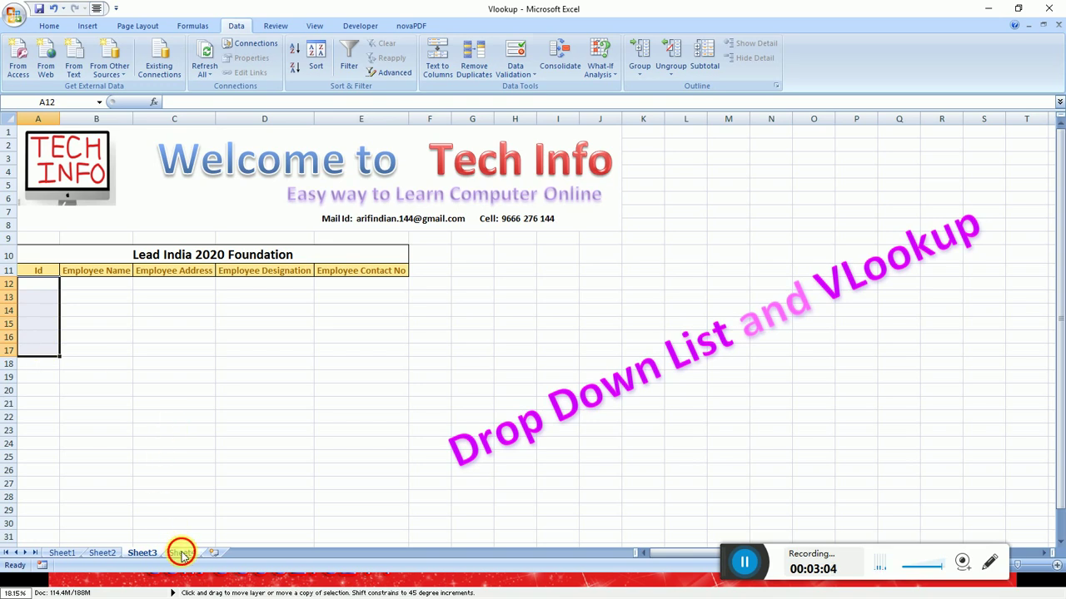
Step: Name the Id range A11:A15 on Sheet4 "ids"
click(184, 554)
click(98, 304)
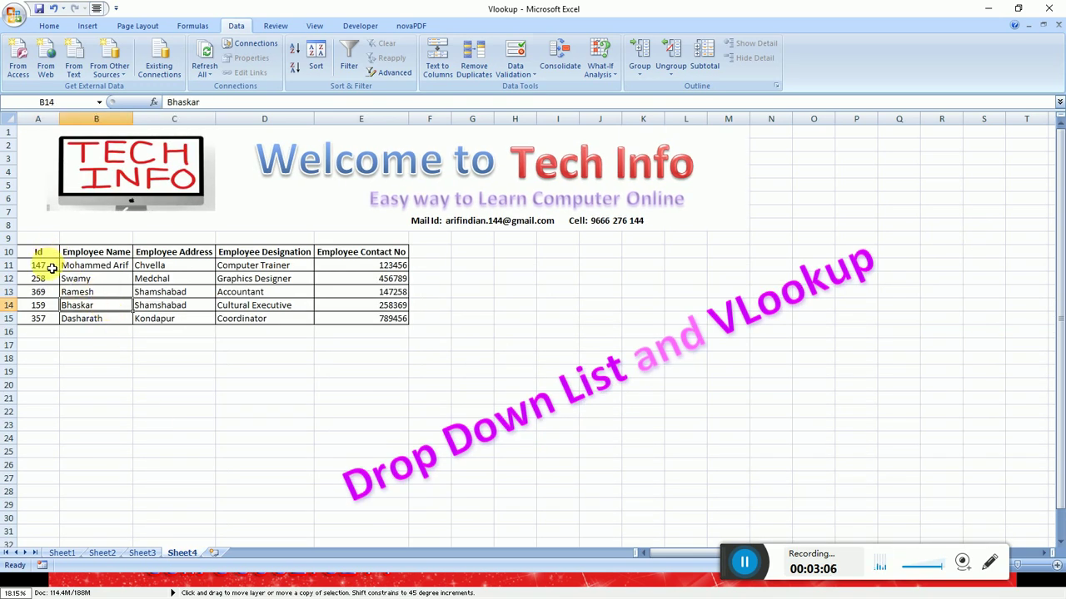
drag(51, 269, 42, 319)
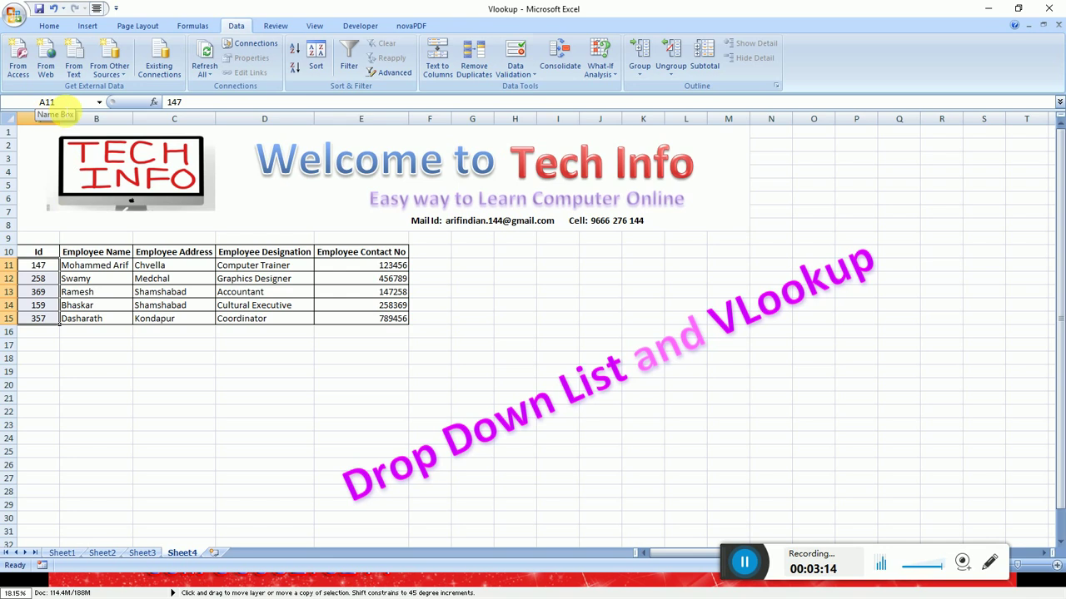
click(68, 103)
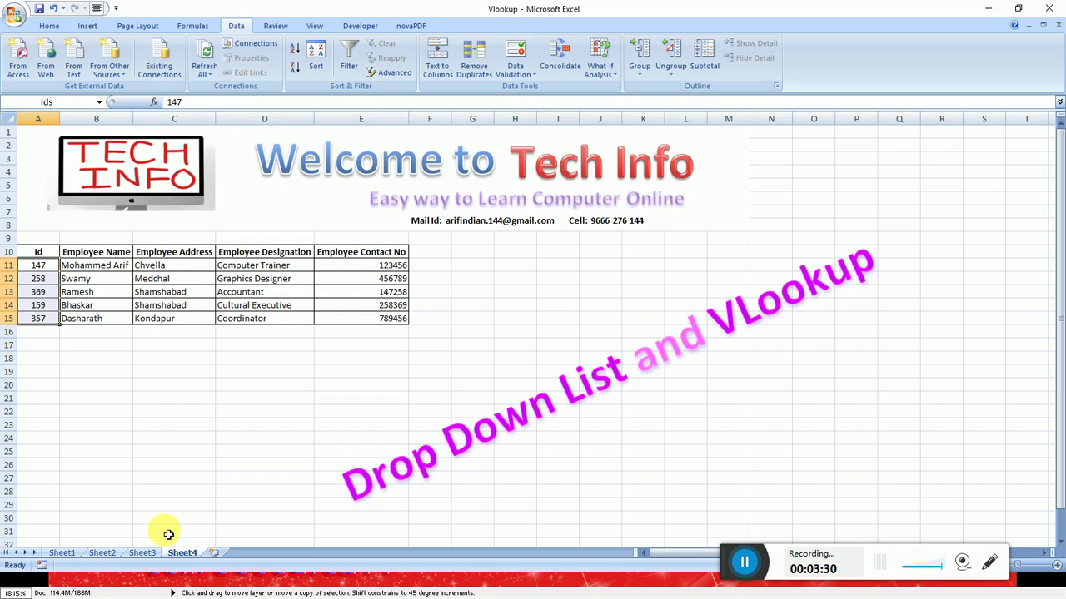
Step: Apply List data validation with the source =ids to the Id cells A12:A16 on Sheet3
click(142, 553)
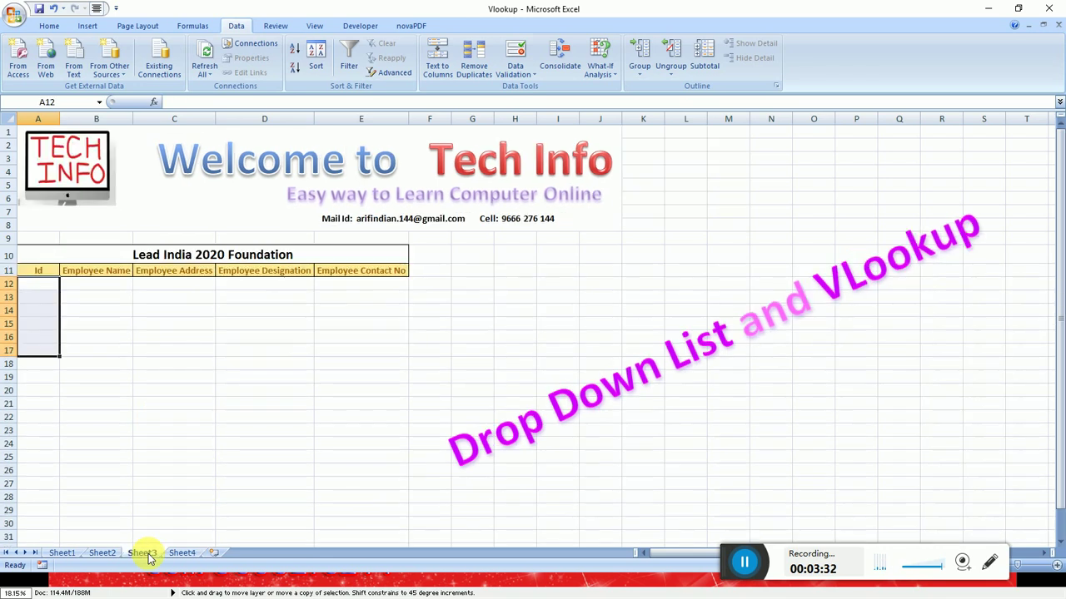
click(46, 297)
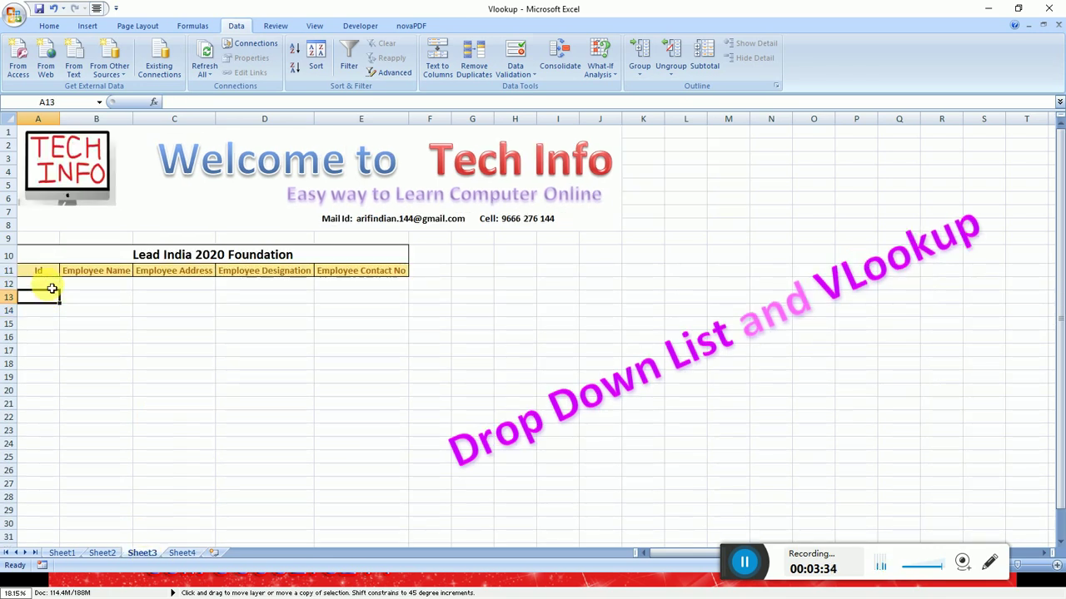
click(52, 287)
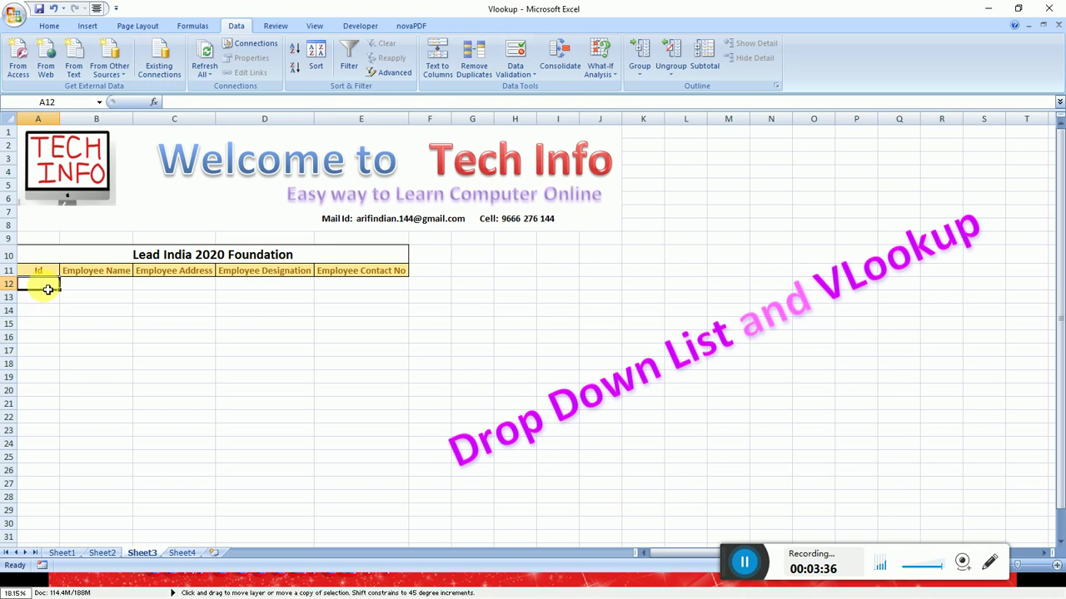
drag(49, 289, 45, 339)
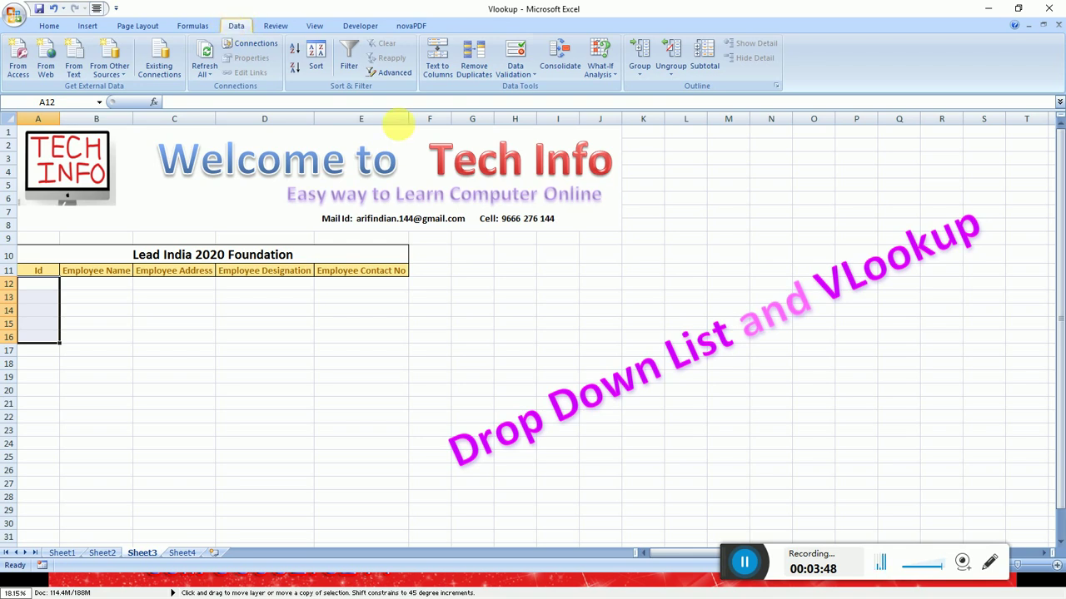
click(525, 79)
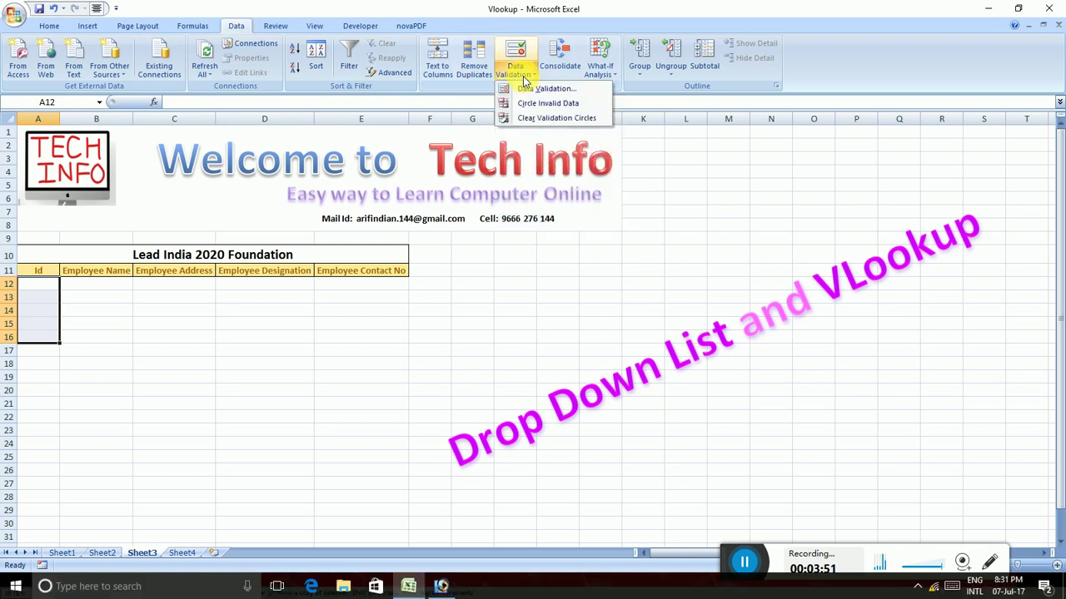
click(567, 90)
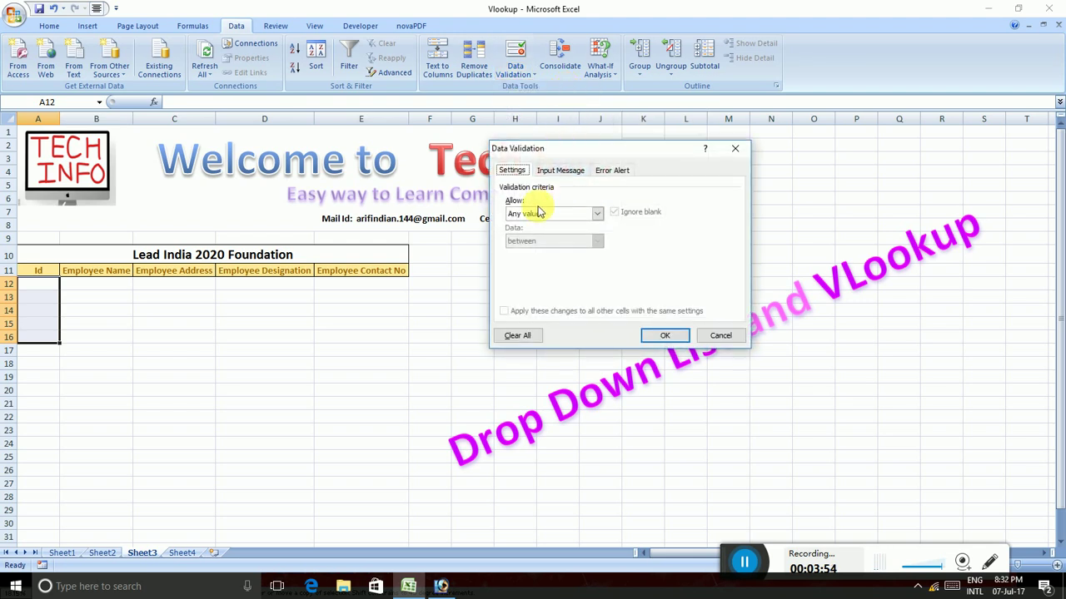
click(596, 213)
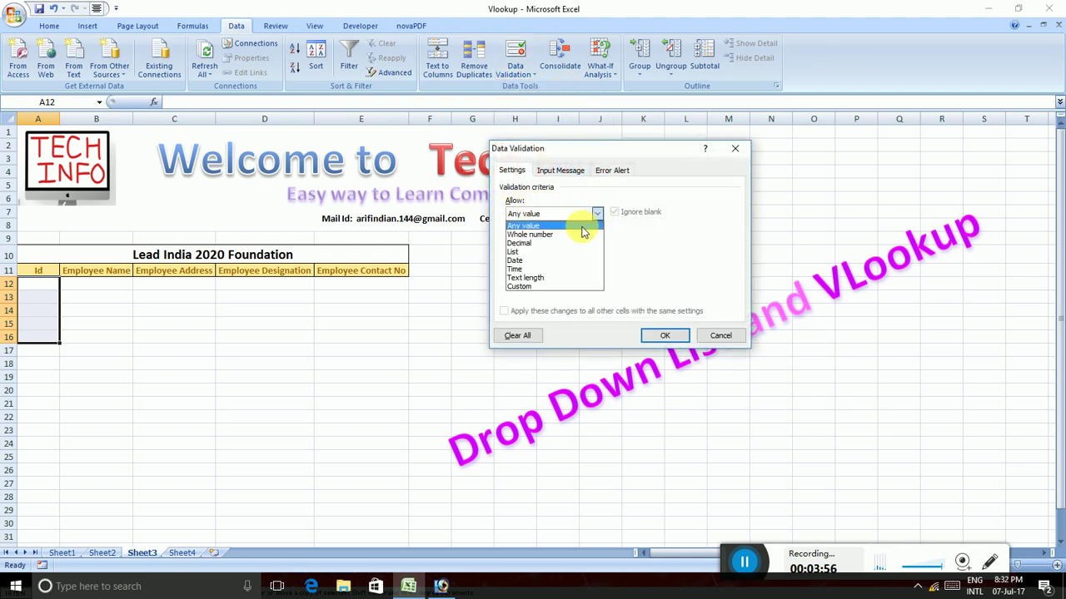
click(545, 252)
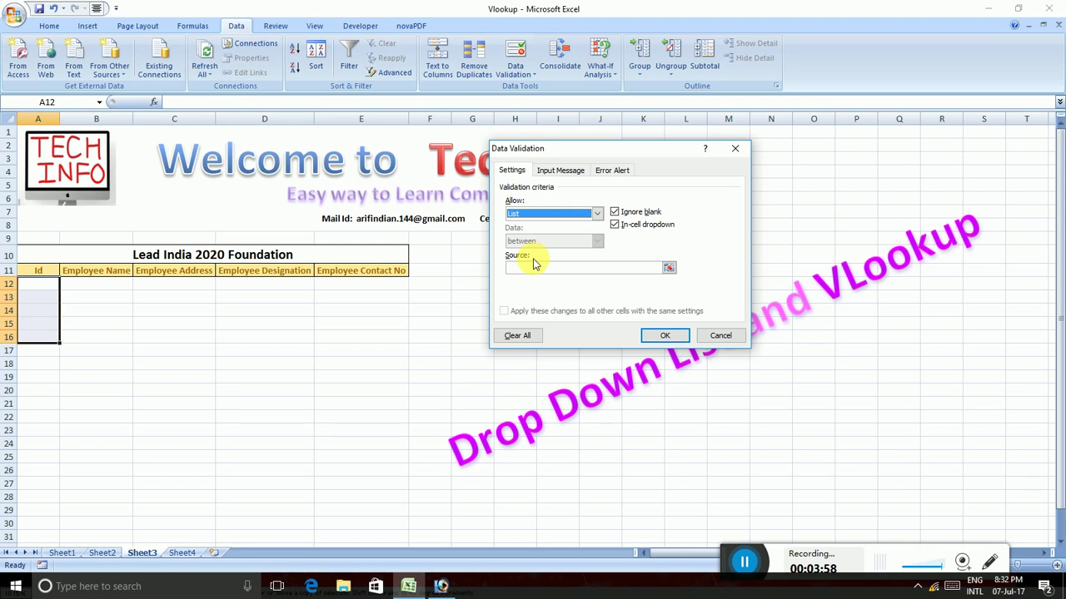
click(529, 268)
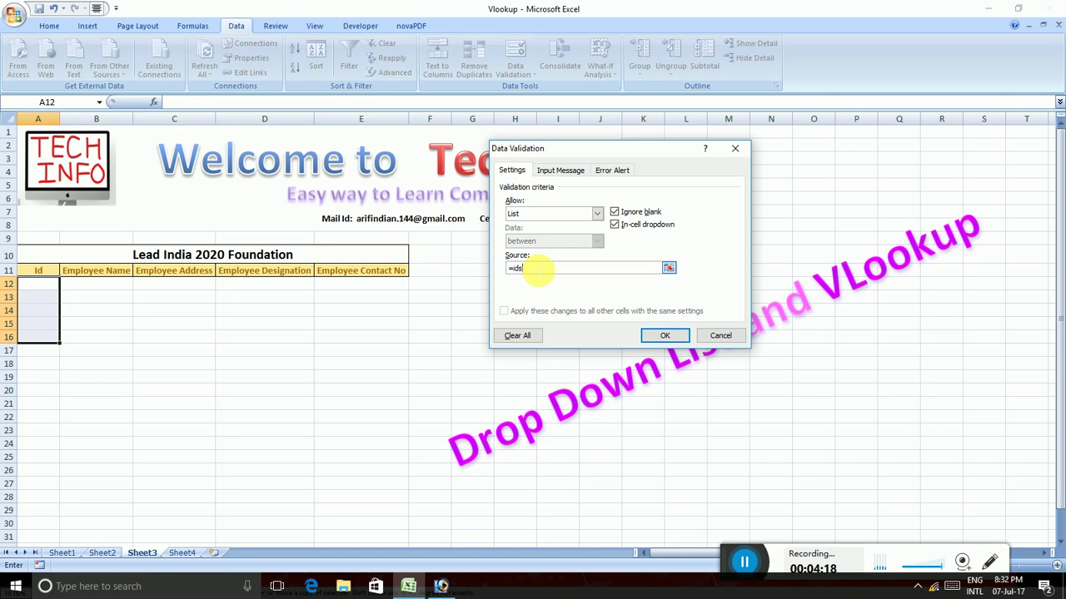
key(Return)
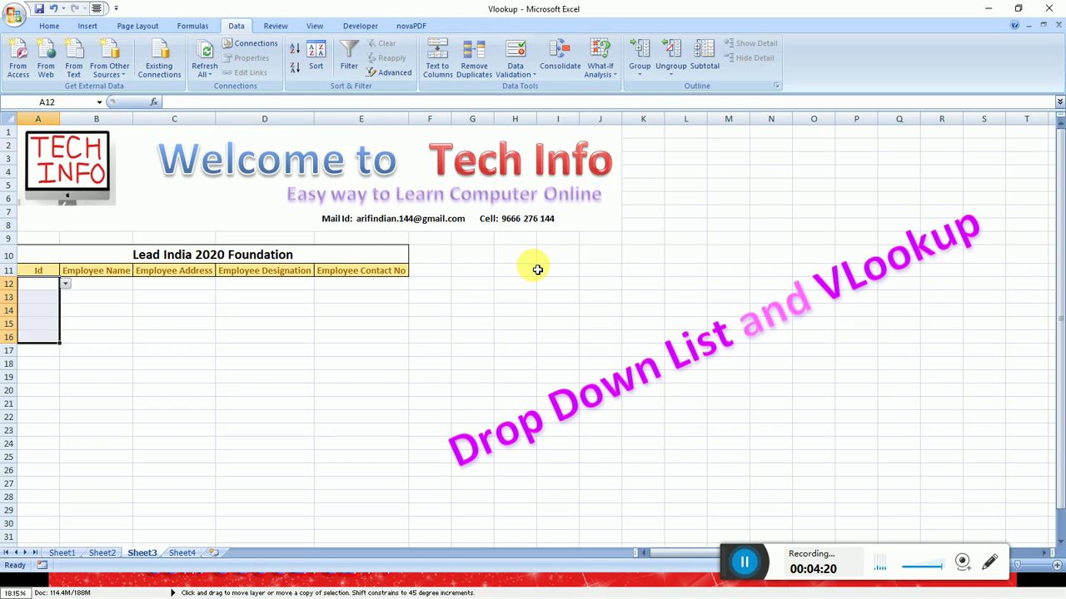
Step: Check that cells A12 to A16 offer a drop-down list and view the Ids listed in A12 without choosing one
click(46, 298)
click(52, 312)
click(52, 324)
click(55, 340)
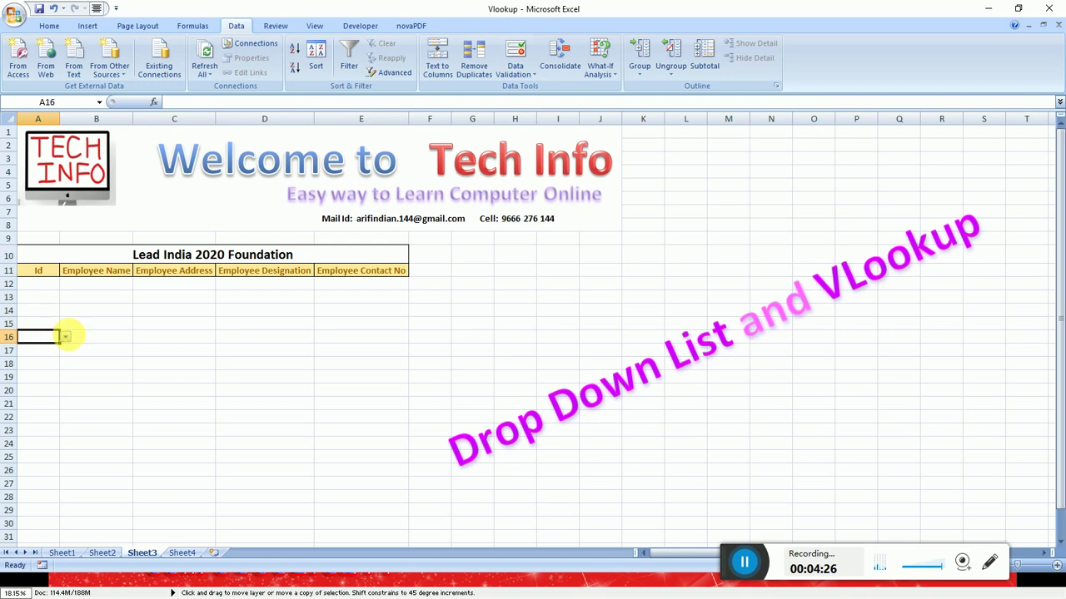
click(55, 284)
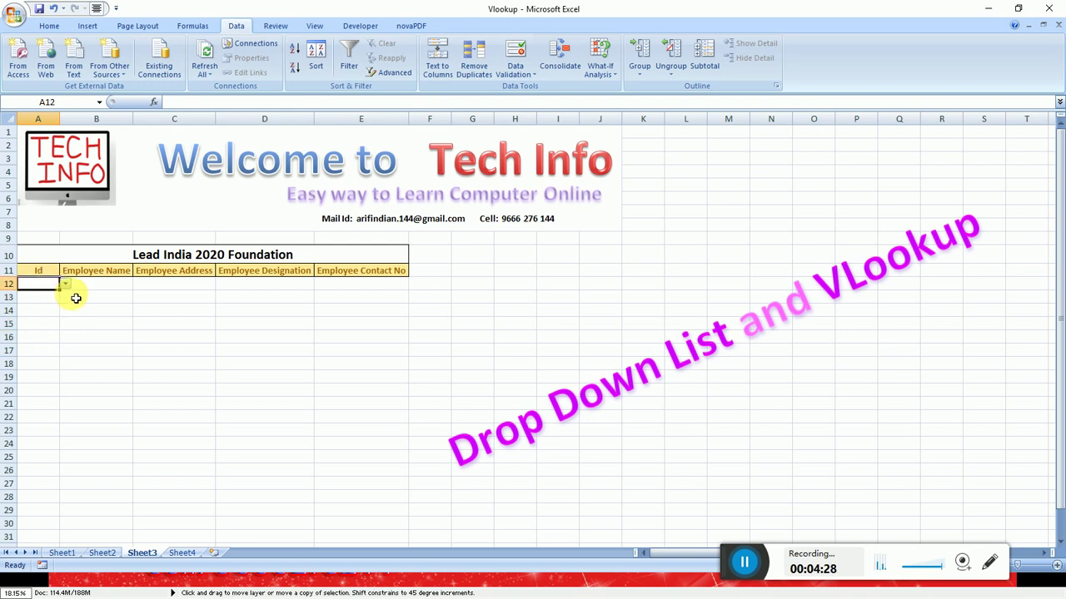
click(66, 285)
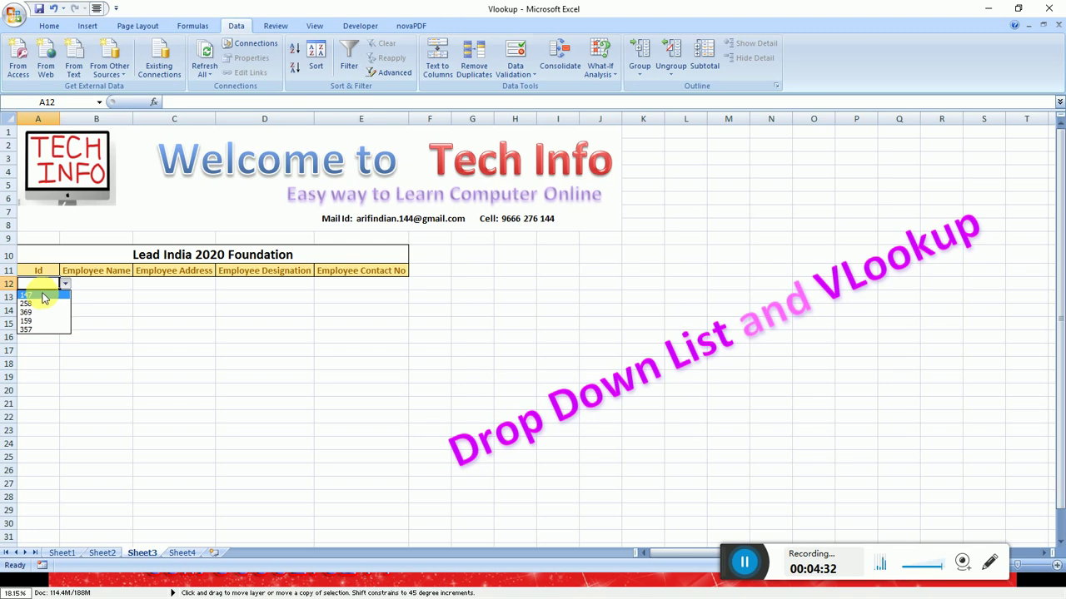
click(39, 283)
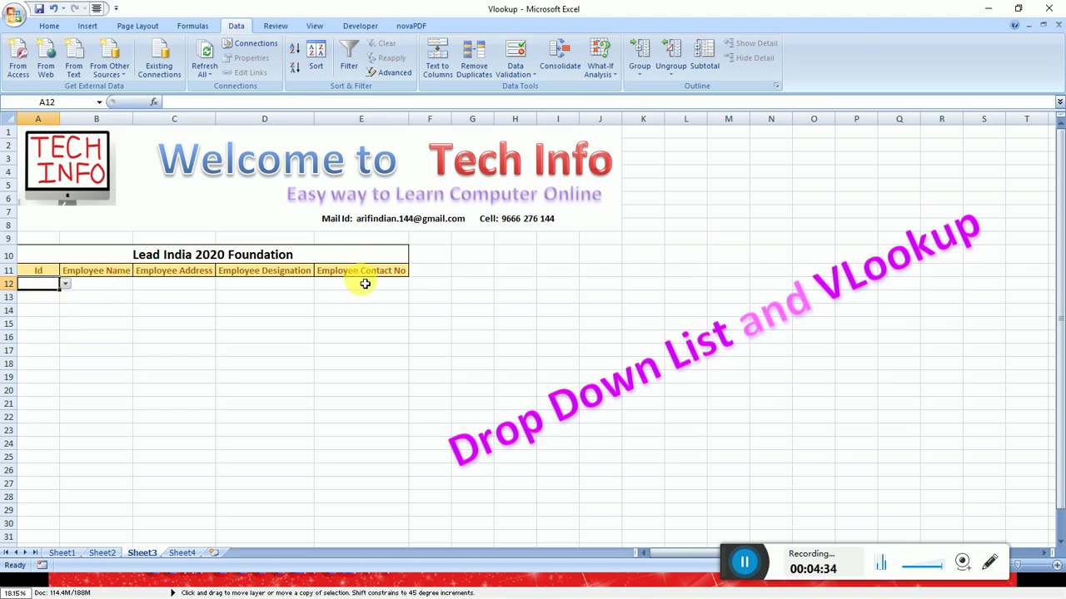
Step: Review the empty detail cells B12 to E12 on Sheet3 and the extent of the source data A11:E15 on Sheet4
click(115, 288)
click(162, 286)
click(239, 287)
click(360, 286)
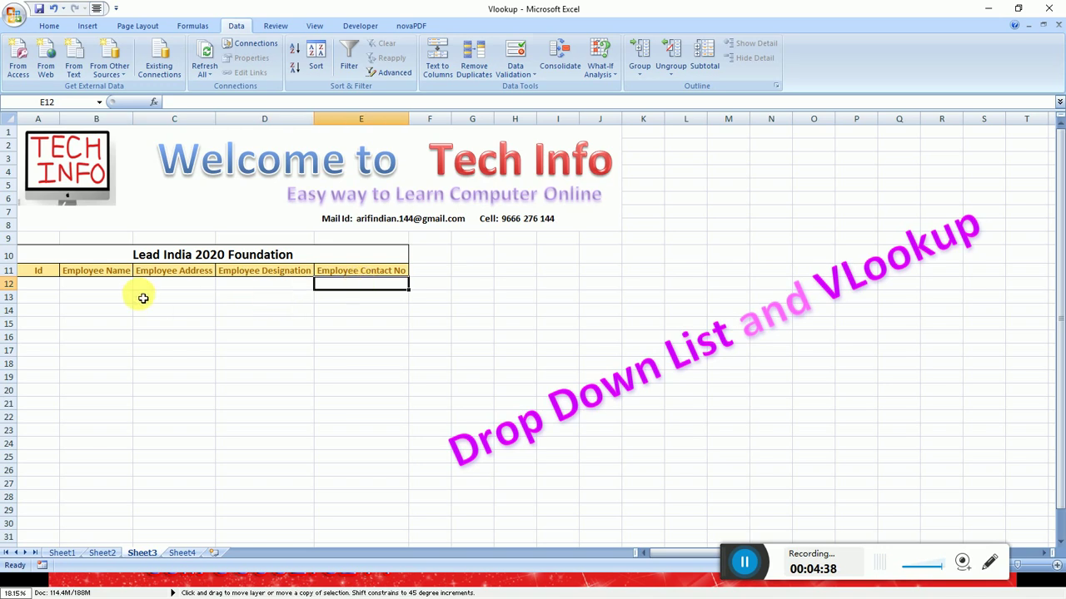
click(184, 553)
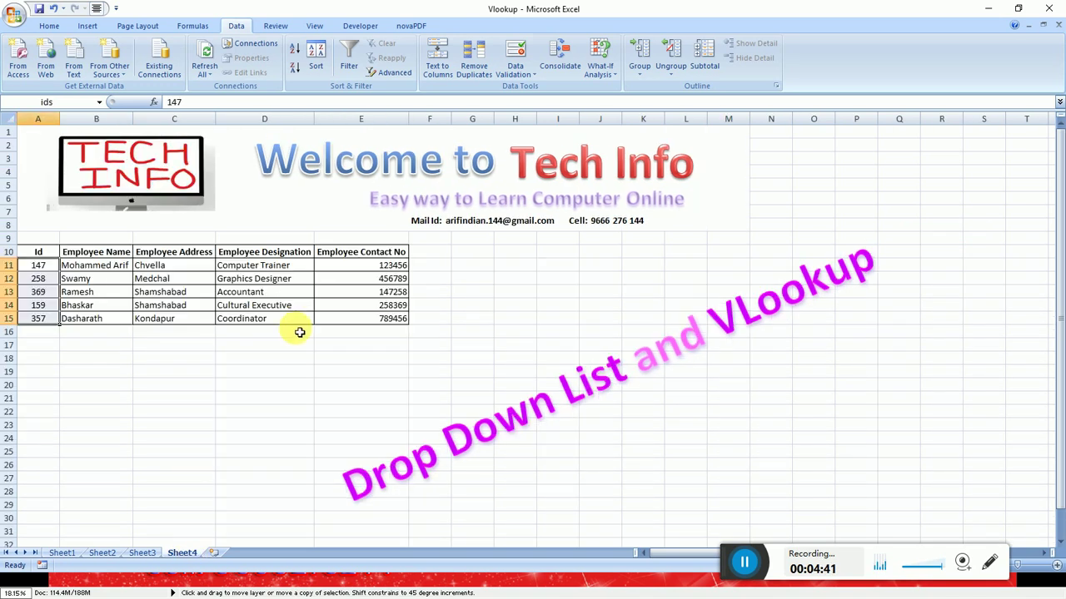
click(144, 293)
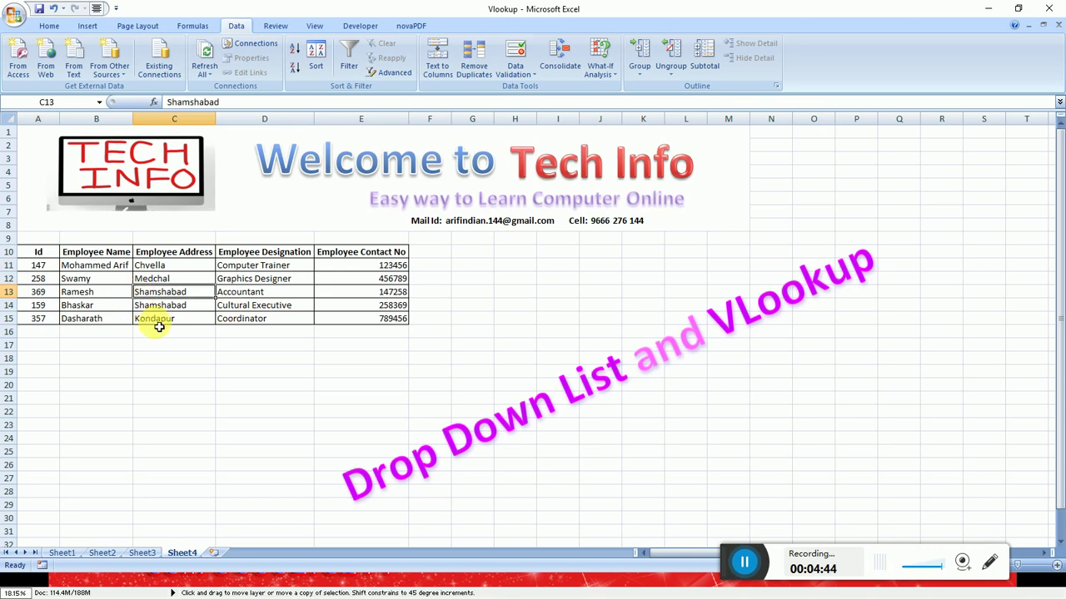
drag(39, 270, 373, 323)
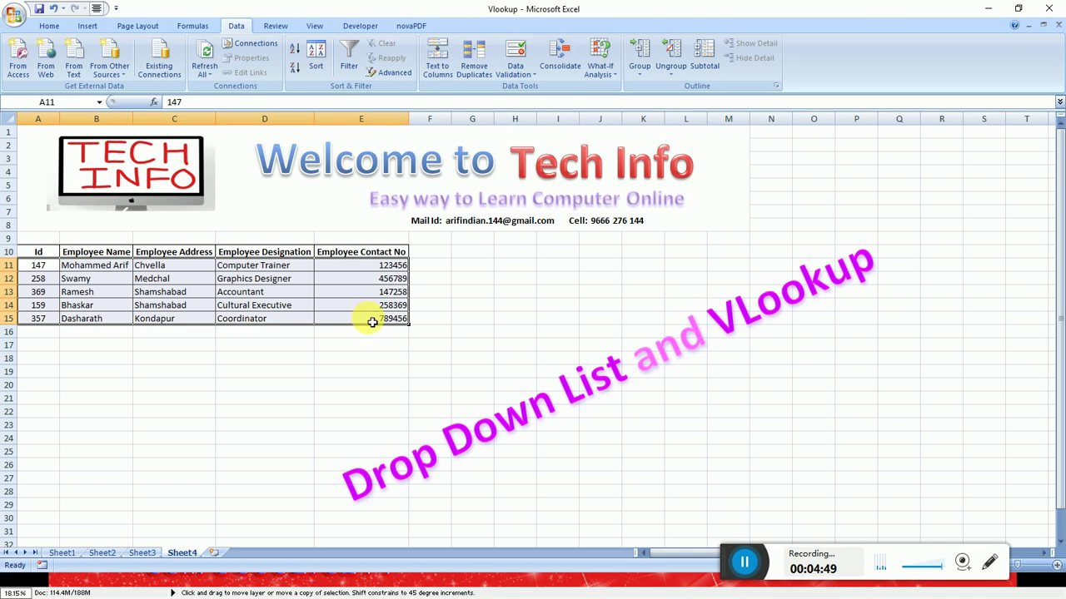
click(44, 271)
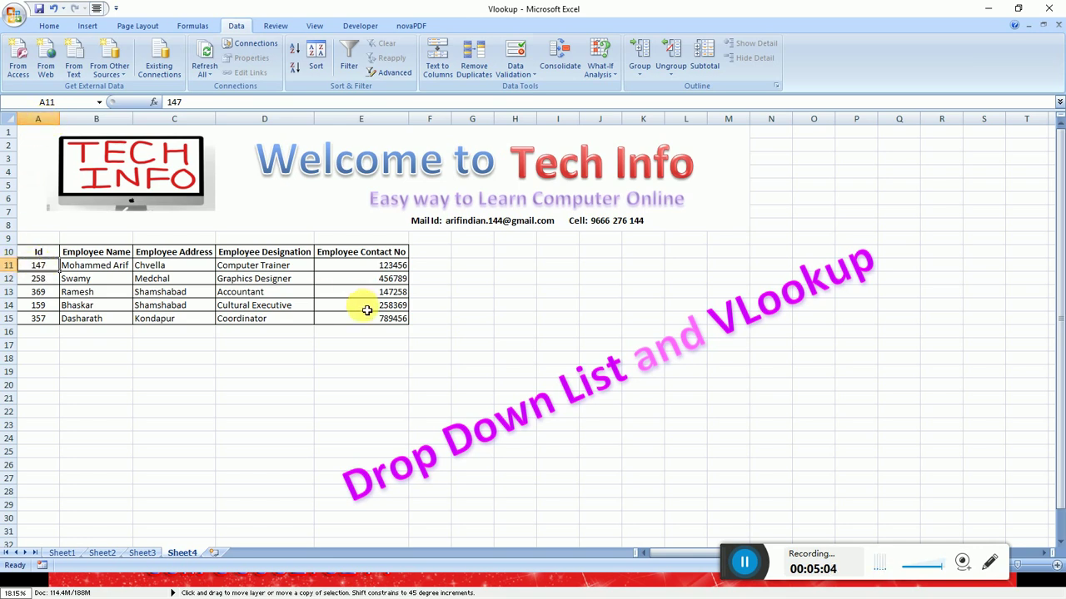
click(391, 322)
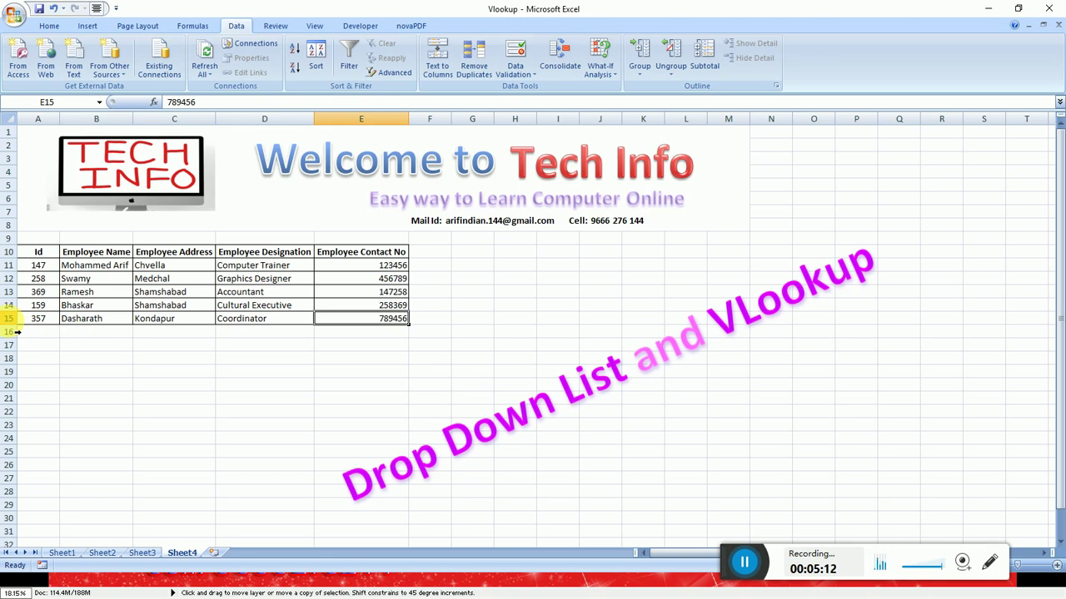
click(38, 266)
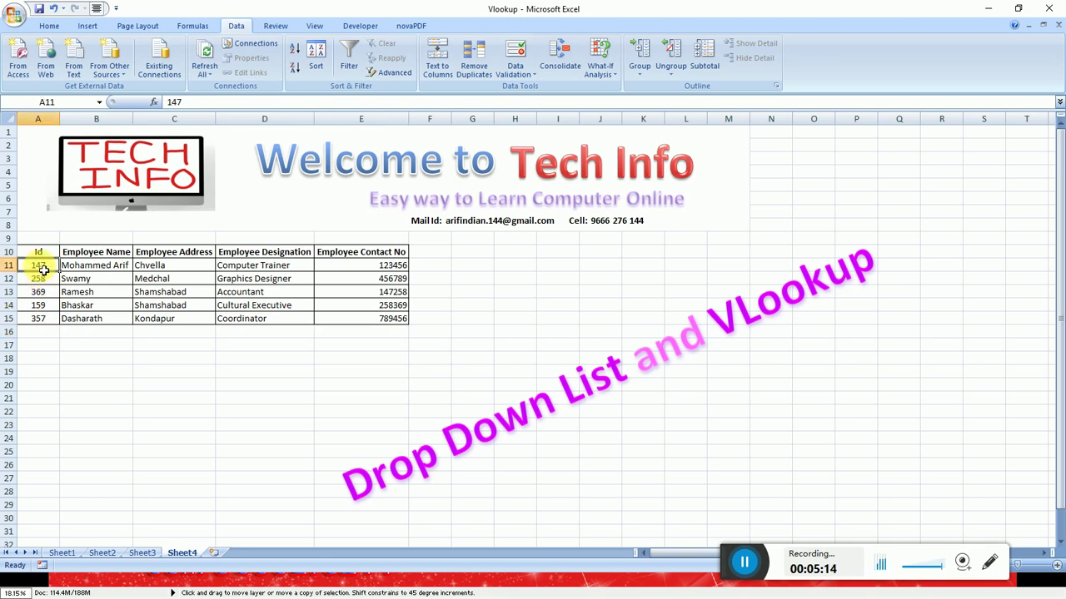
click(369, 319)
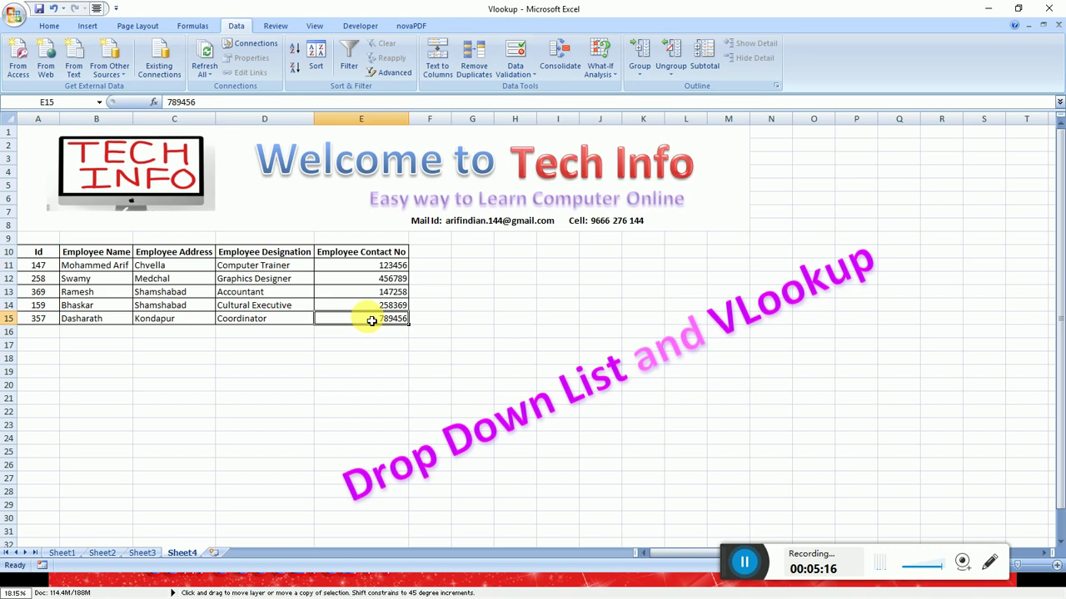
Step: Start a VLOOKUP formula in the Employee Name cell B12 on Sheet3 with A12 as the lookup value
click(142, 554)
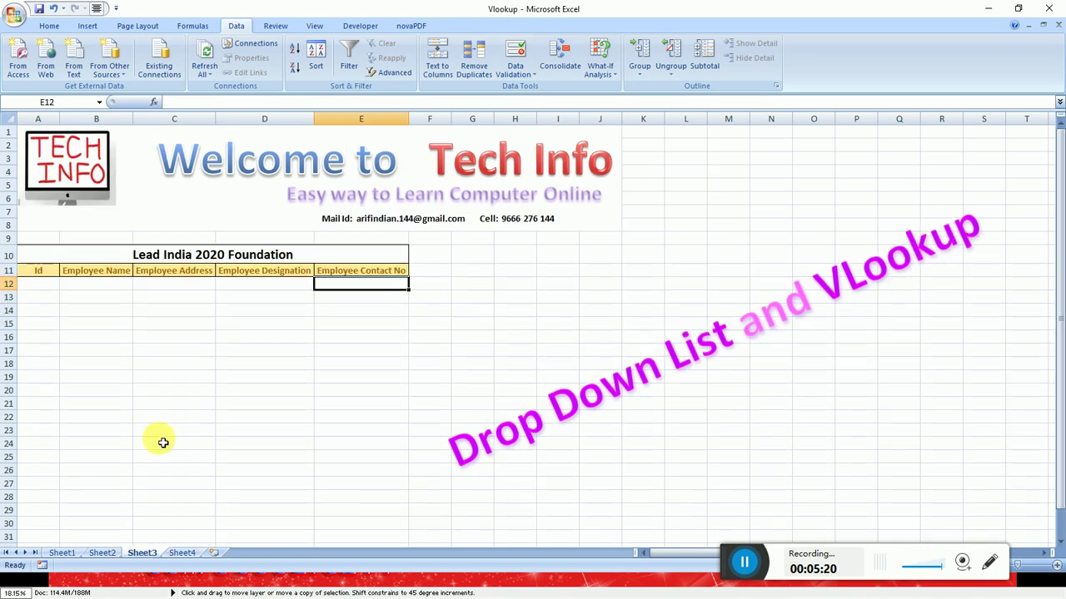
click(112, 289)
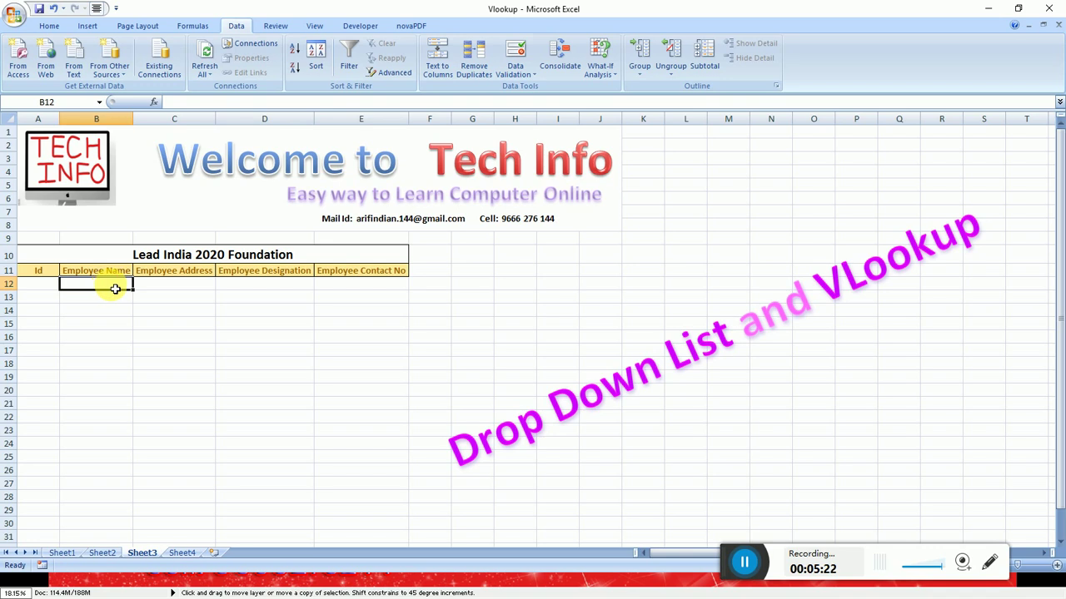
text(=)
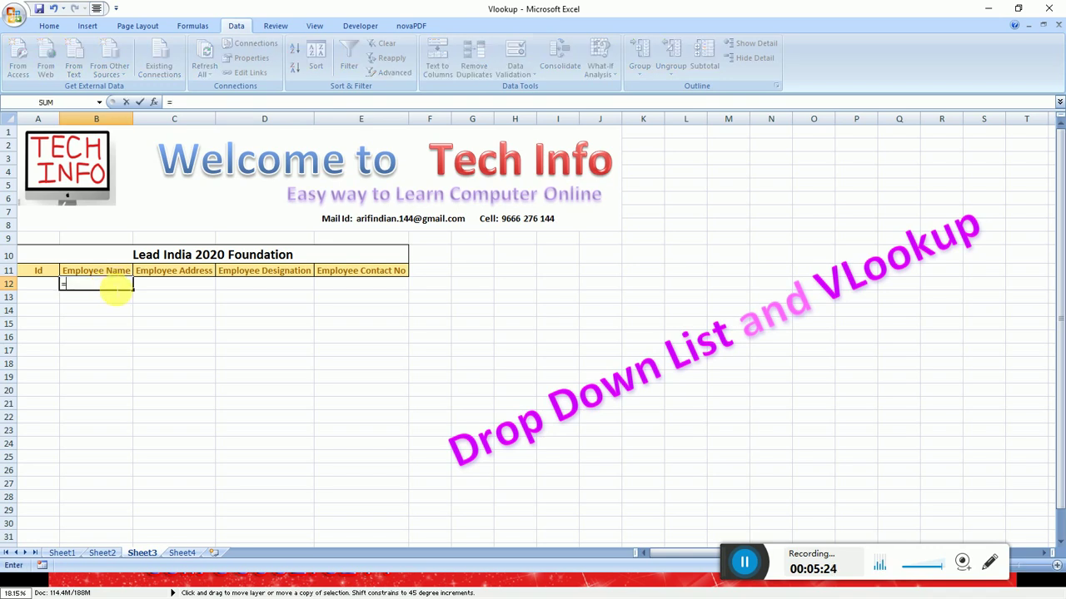
text(vlo)
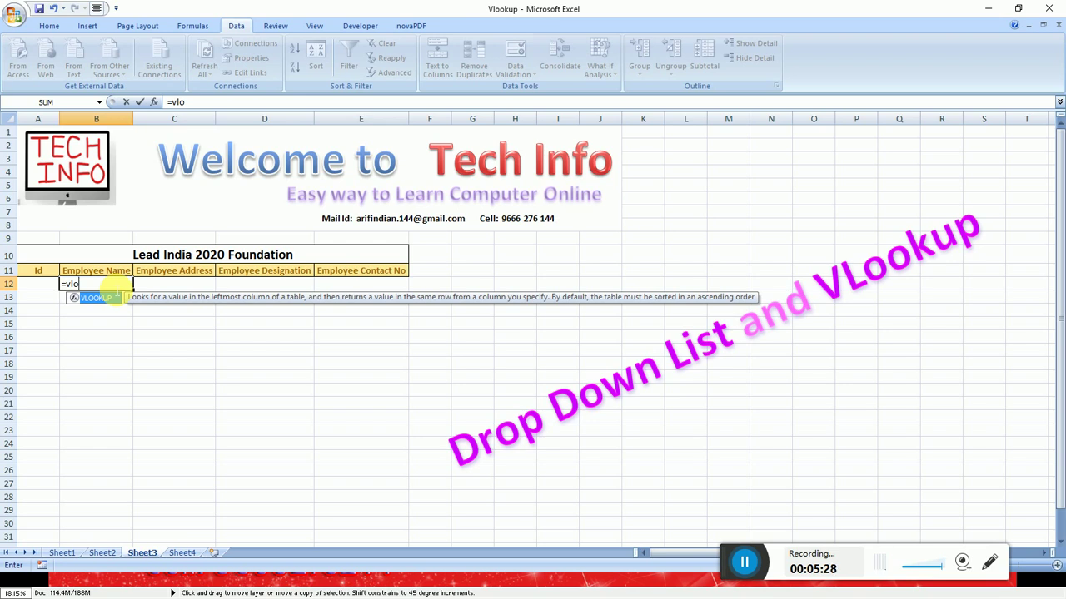
double_click(96, 297)
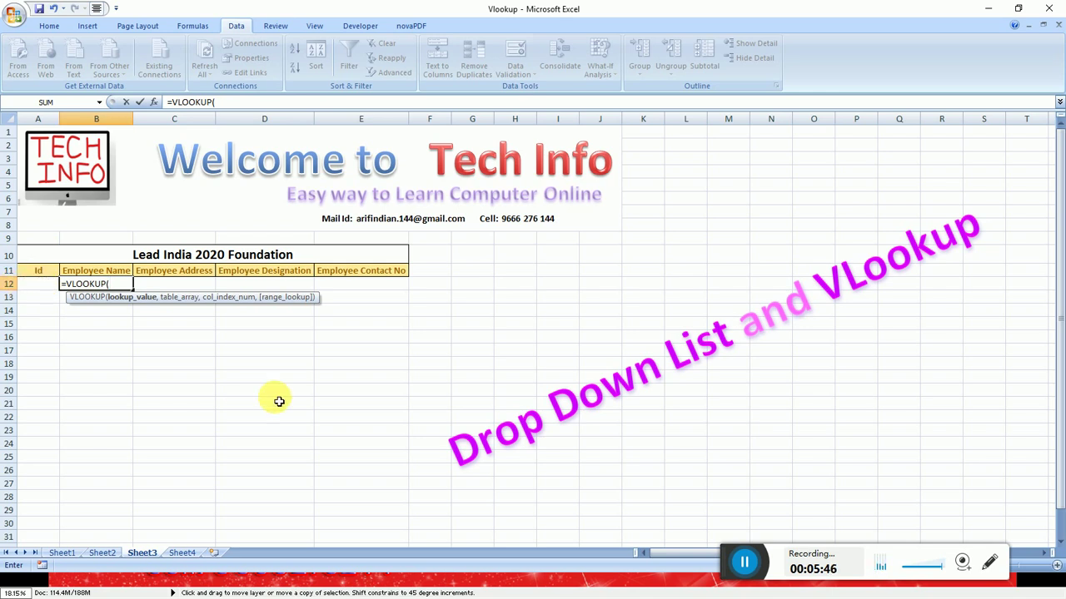
click(46, 288)
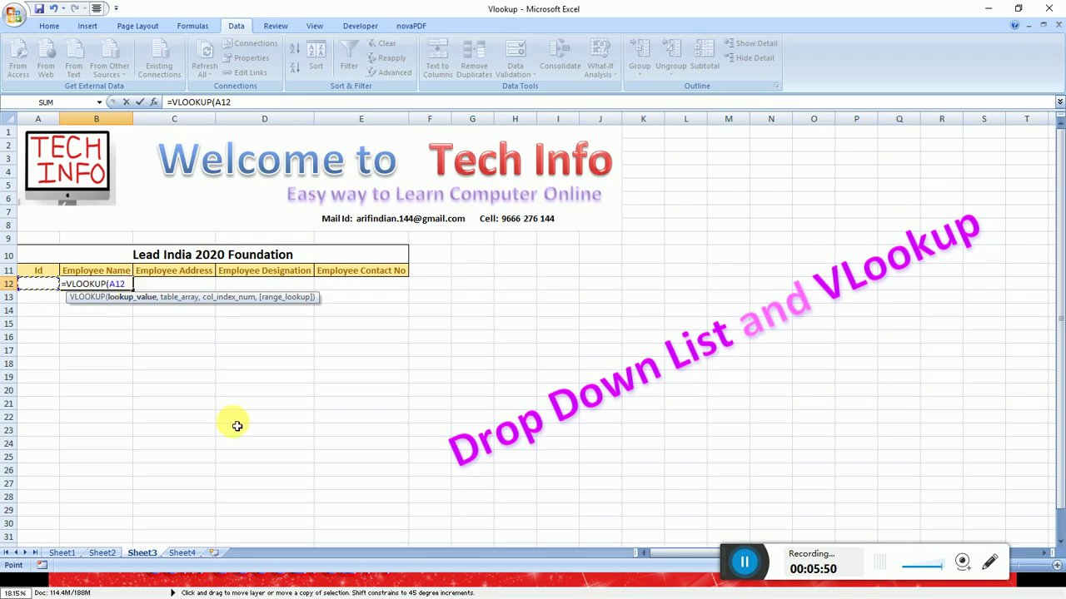
text(,)
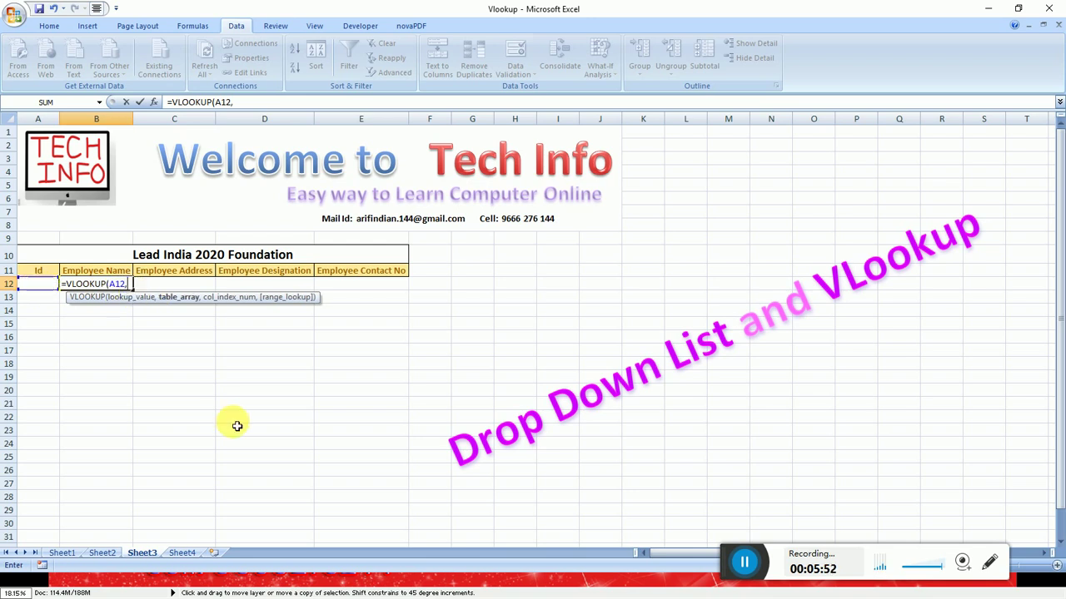
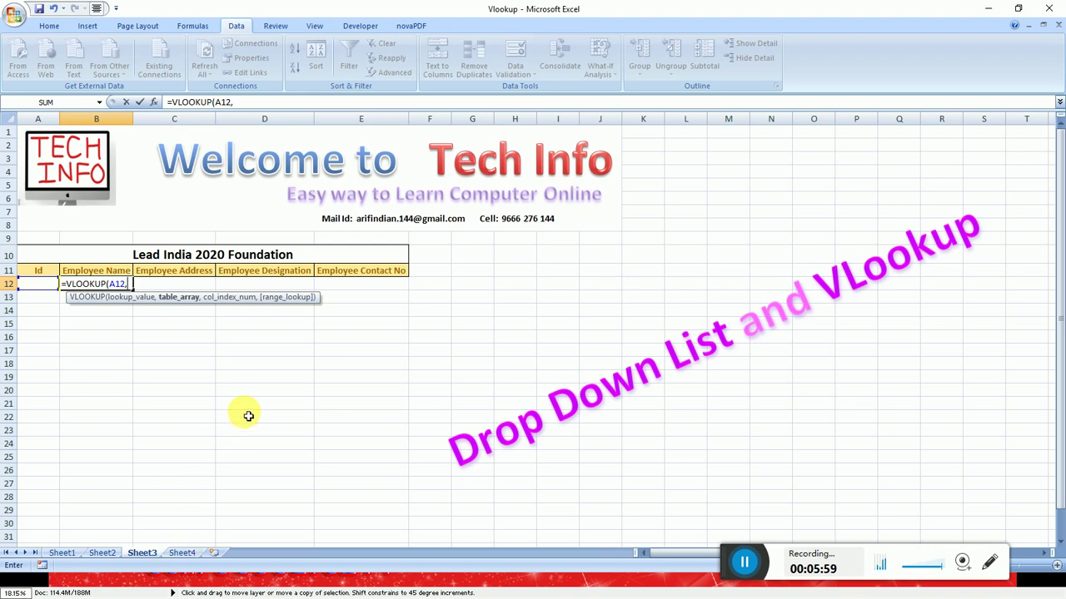
Step: Enter the Sheet4 range A11:E15 as the table array of the VLOOKUP formula in B12
text(sheet4)
text(!)
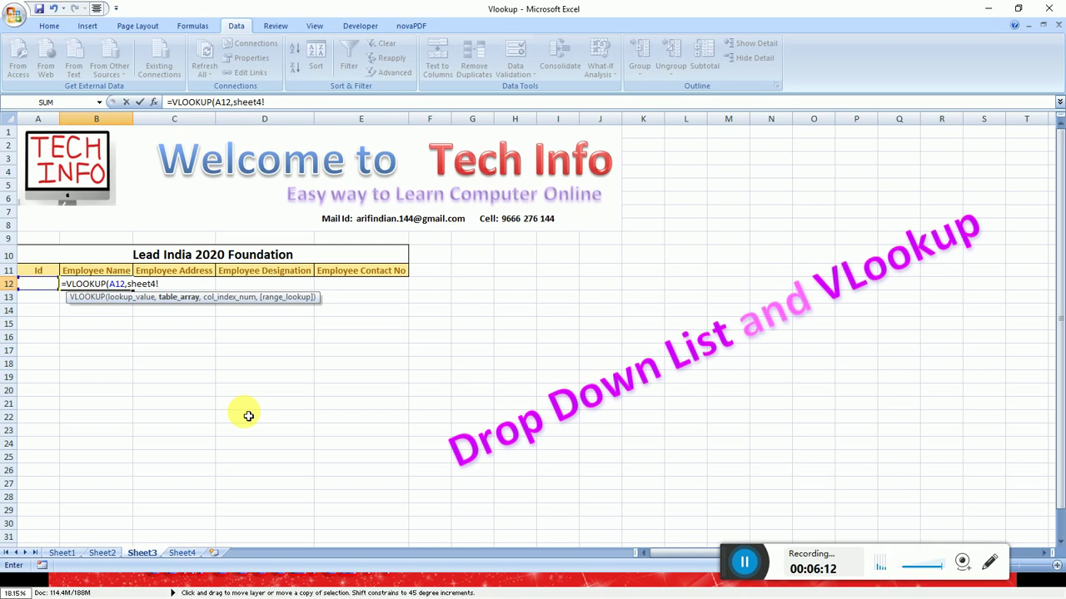
text(a11:e)
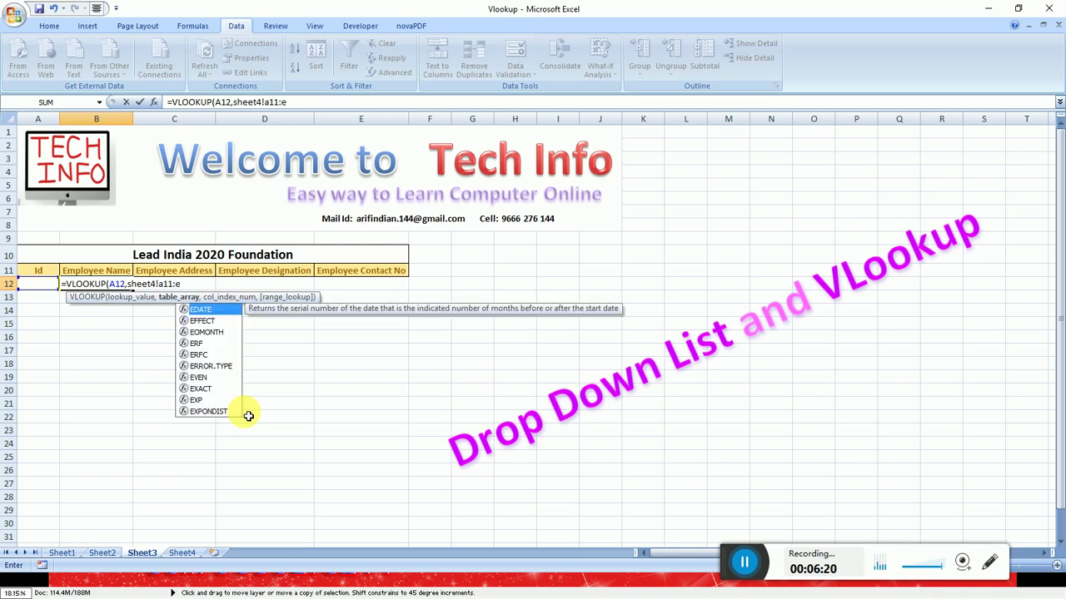
text(15)
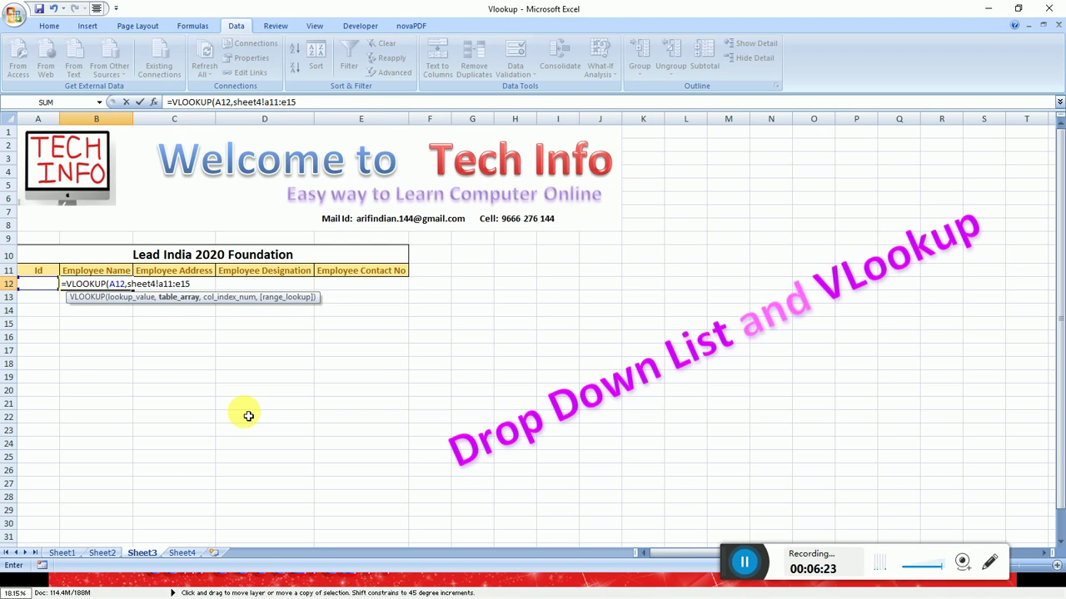
text(,)
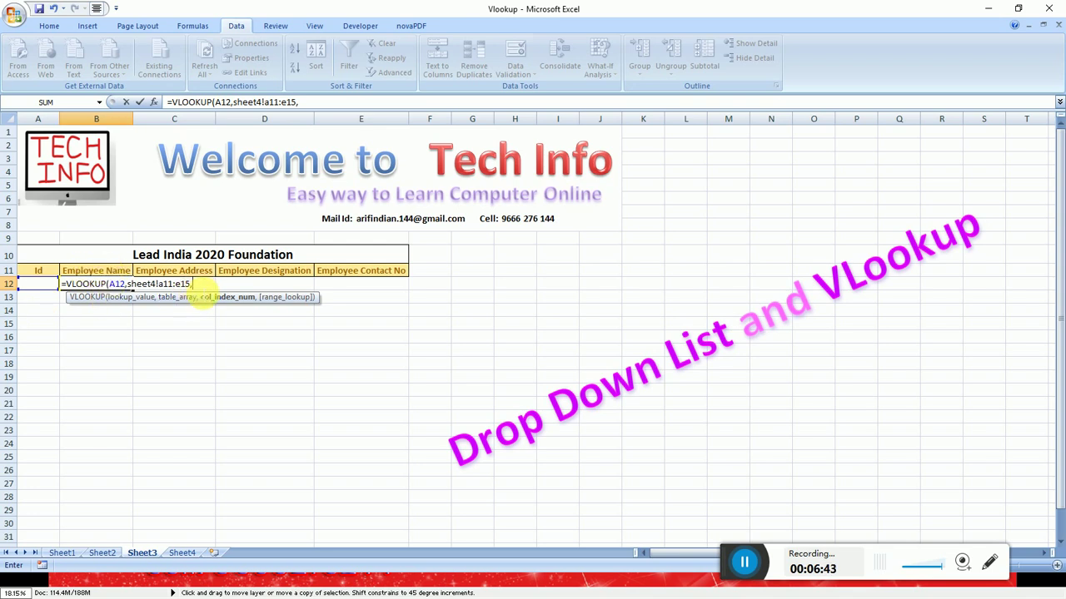
Step: Complete the B12 formula with column index 2 and FALSE for an exact match
text(2,)
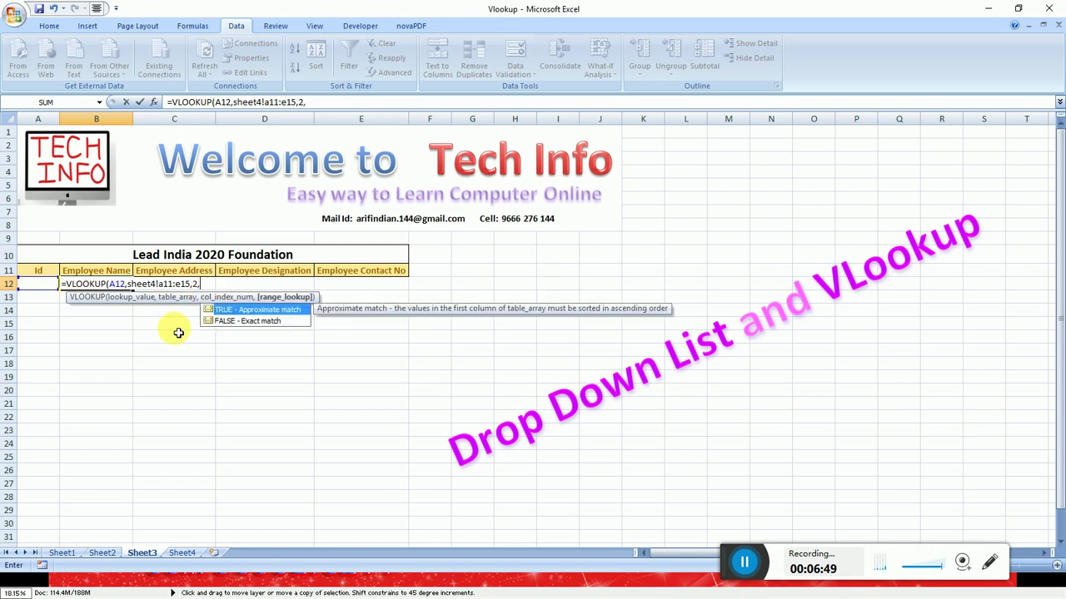
key(Down)
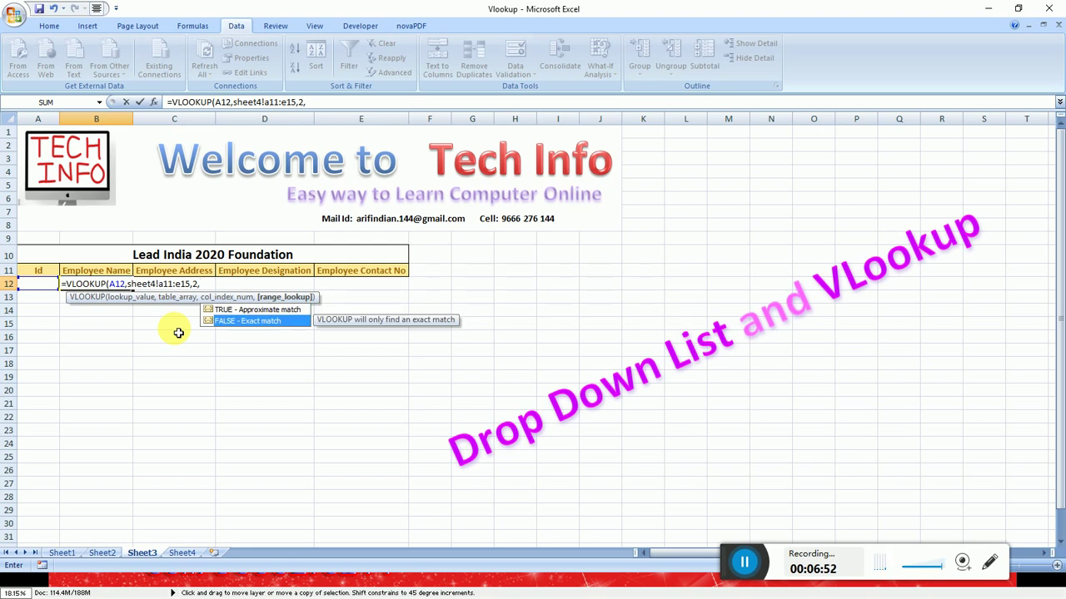
key(Tab)
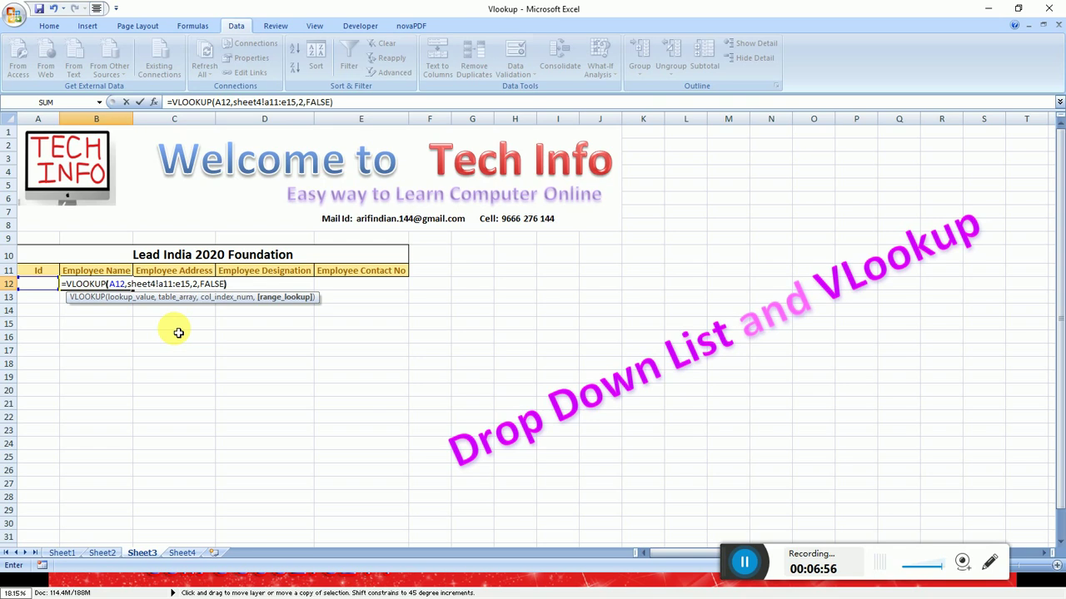
key(Return)
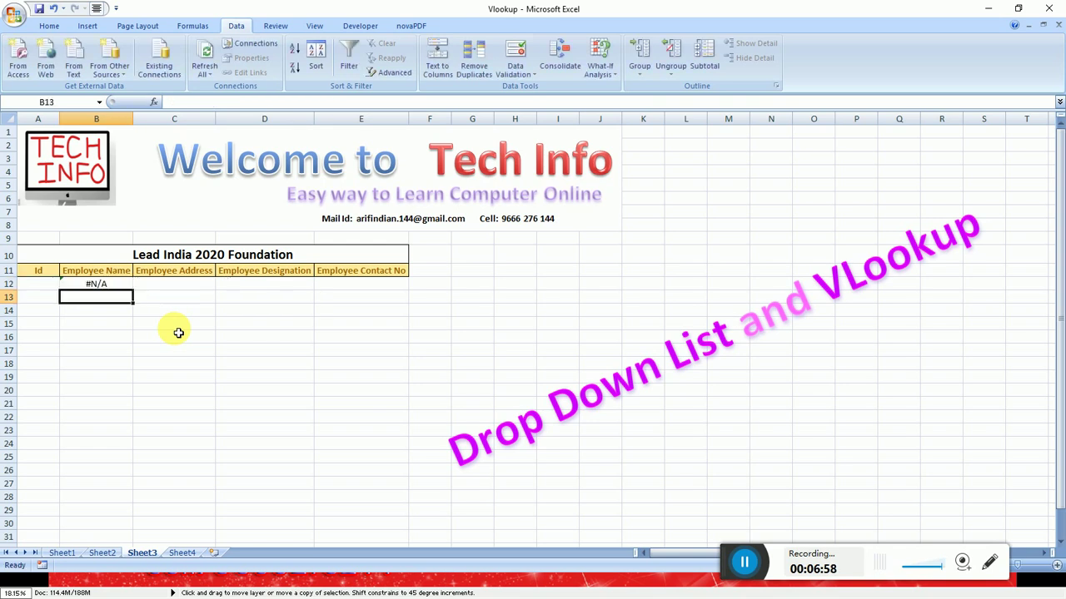
Step: Copy the full VLOOKUP formula text from B12 into the Employee Address cell C12, keeping its references unchanged
key(Up)
key(Right)
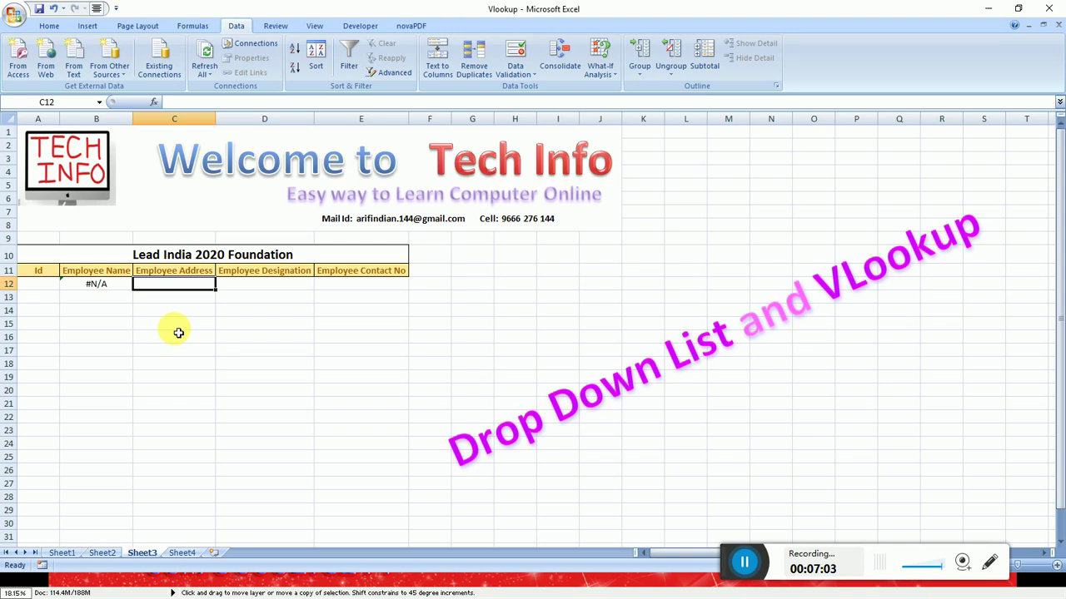
key(Left)
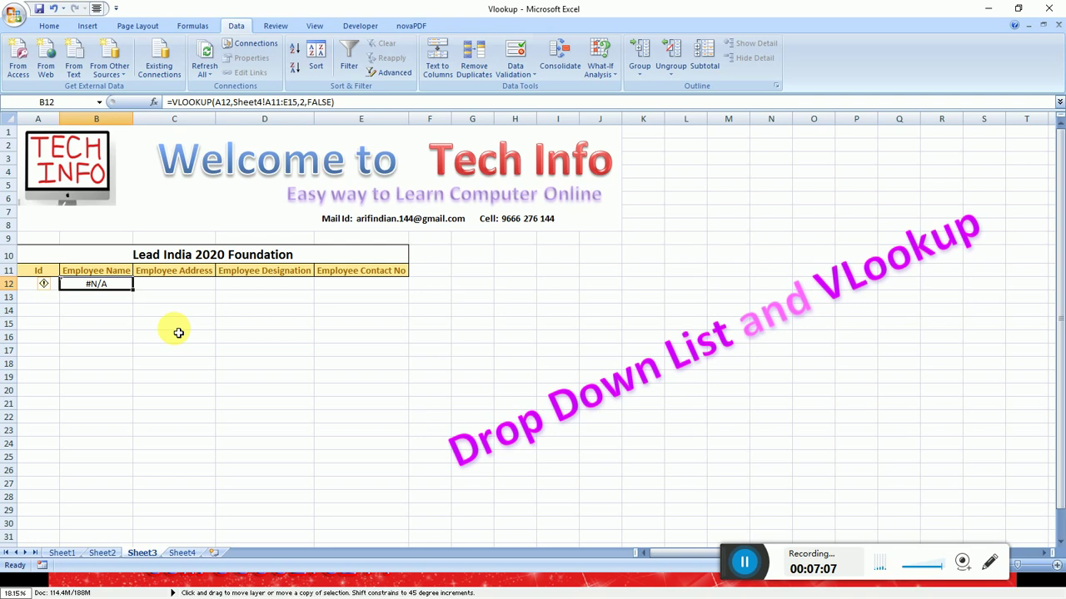
key(F2)
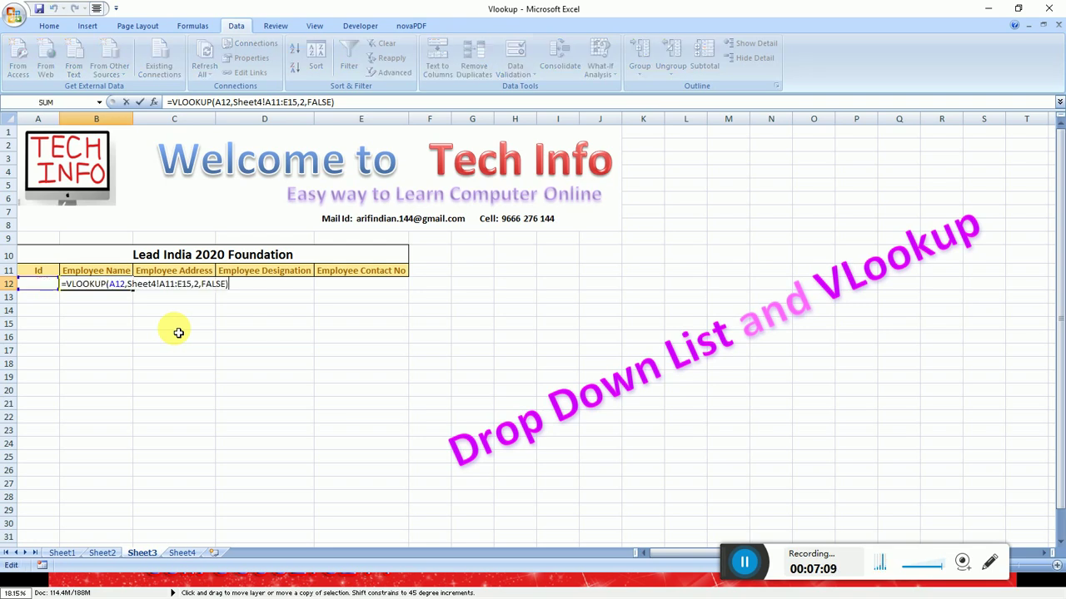
key(shift+Left)
key(shift+Left)
key(shift+Left)
key(shift+Left)
key(shift+Left)
key(shift+Left)
key(shift+Left)
key(shift+Left)
key(shift+Left)
key(shift+Left)
key(shift+Left)
key(shift+Left)
key(shift+Left)
key(shift+Left)
key(shift+Left)
key(shift+Left)
key(shift+Left)
key(shift+Left)
key(shift+Left)
key(shift+Left)
key(ctrl+c)
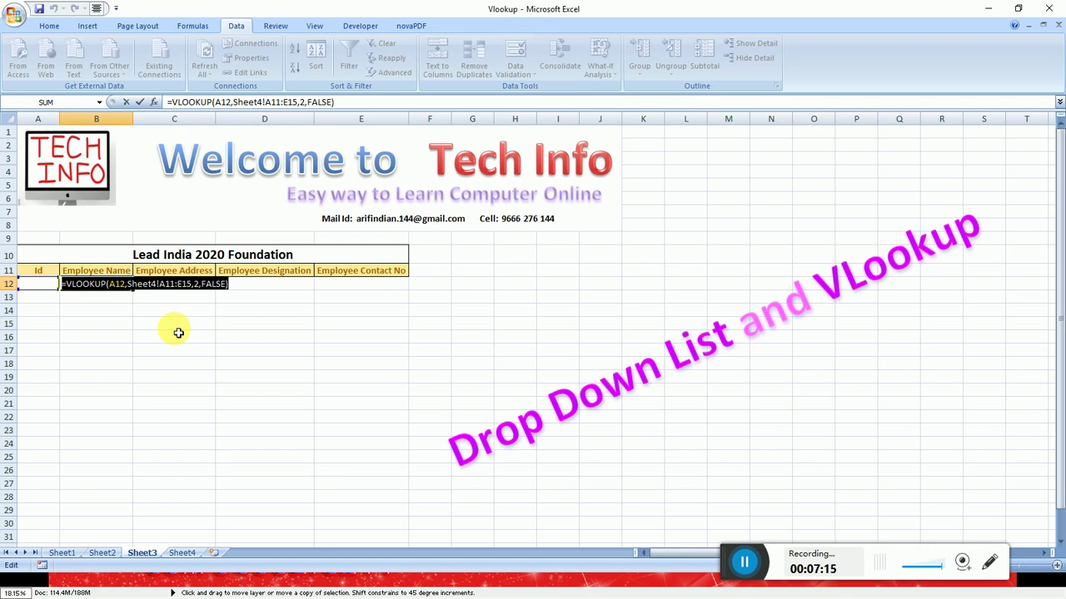
key(Return)
key(Right)
key(Up)
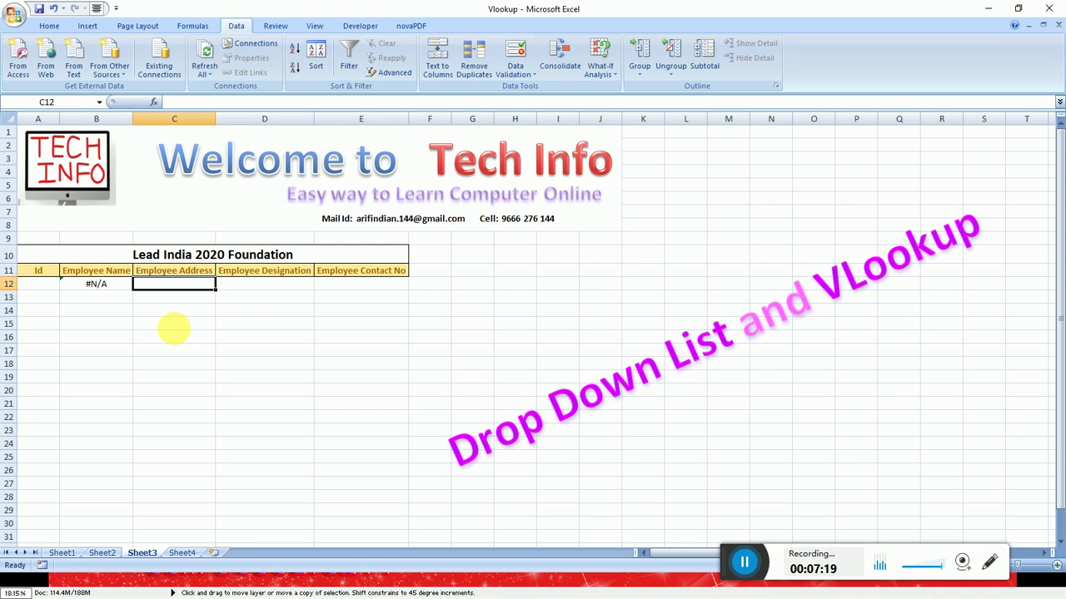
key(ctrl+v)
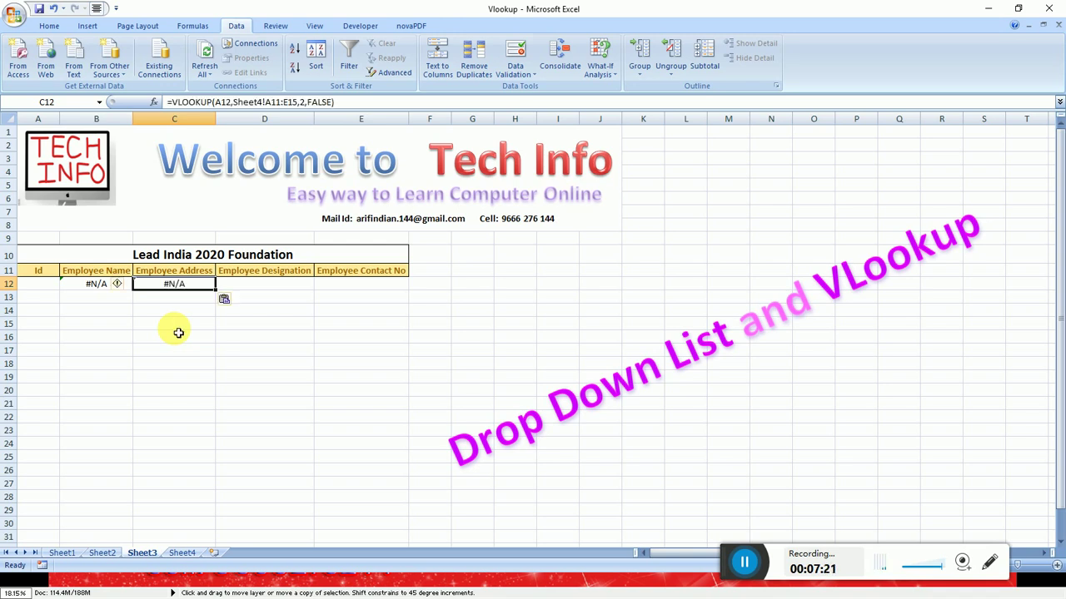
Step: Set the column index in the C12 VLOOKUP formula to 3
double_click(170, 287)
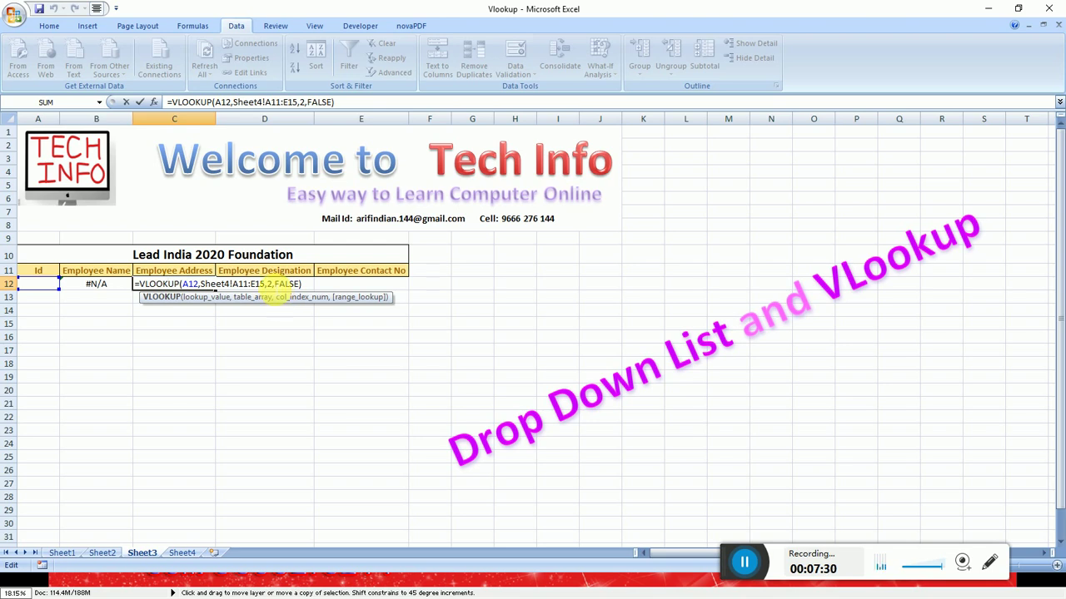
click(281, 294)
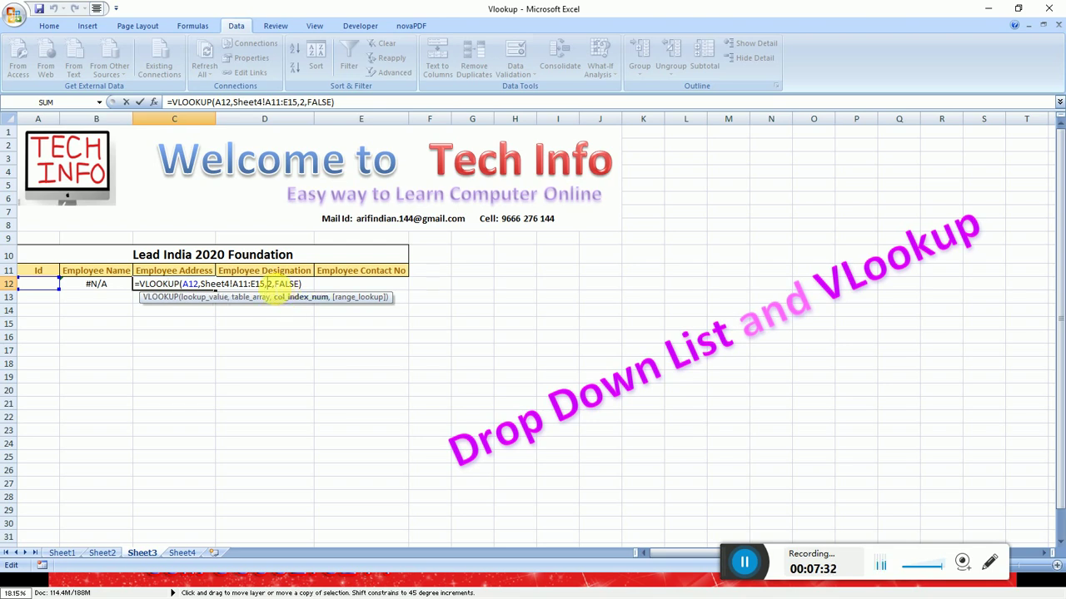
double_click(270, 285)
text(3)
key(Return)
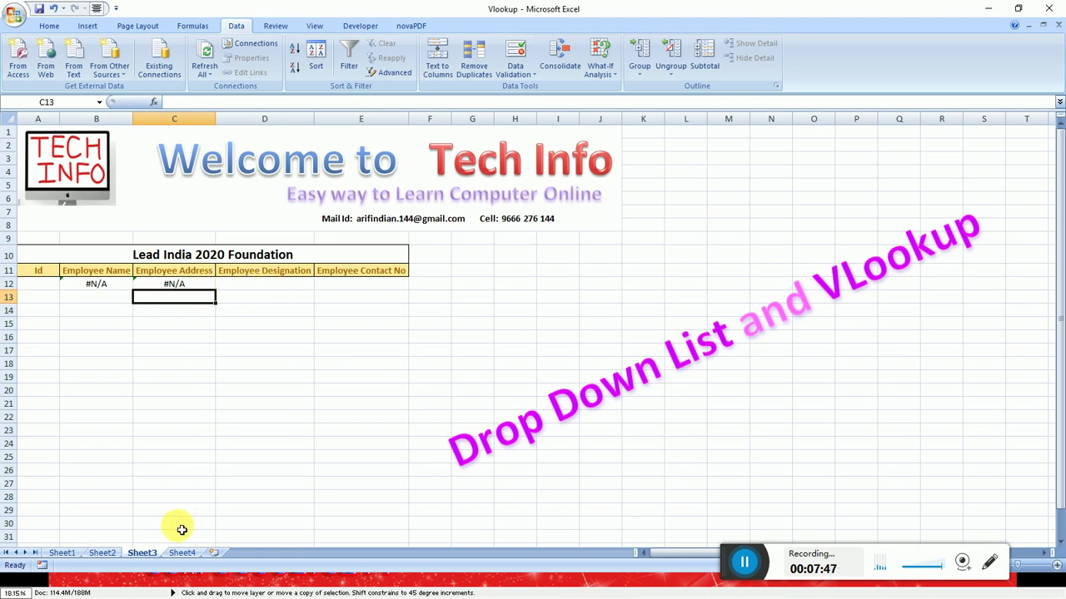
Step: Check the column order of the source data on Sheet4, and copy the full formula text from C12 into D12 on Sheet3
click(176, 554)
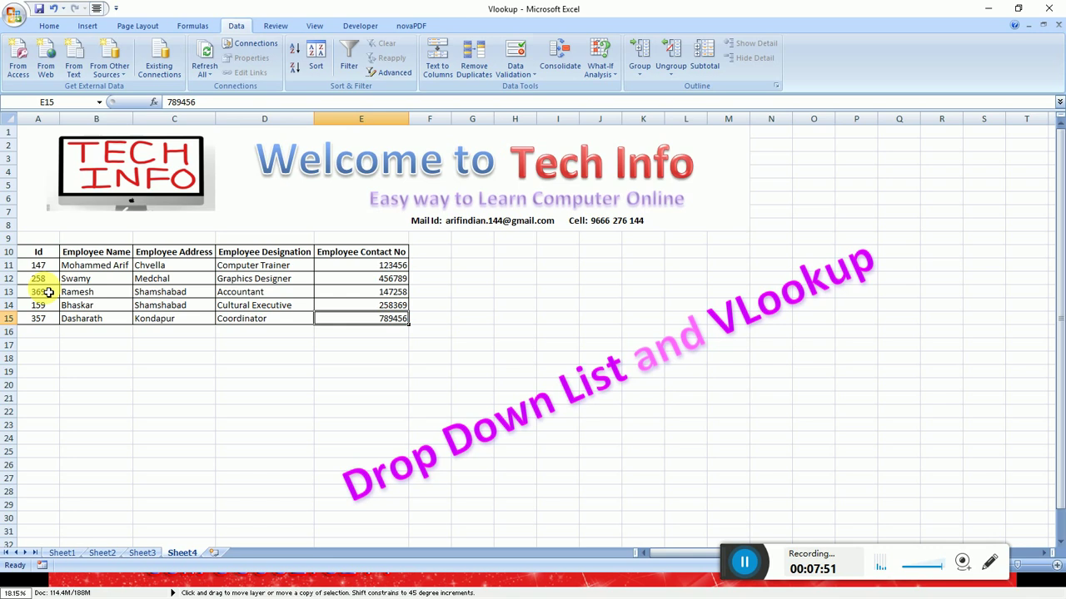
click(92, 268)
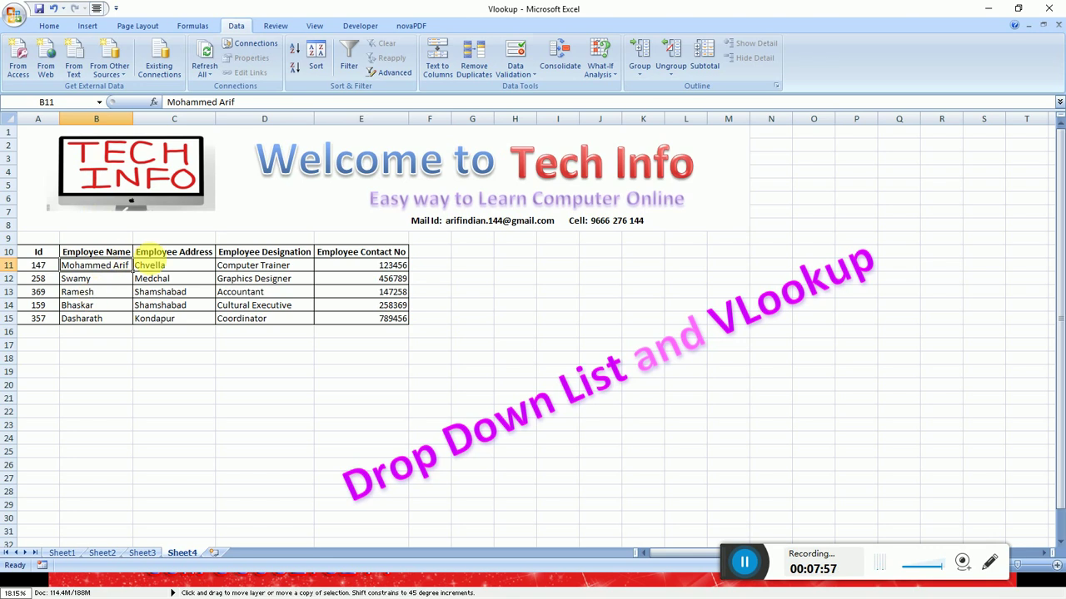
click(346, 267)
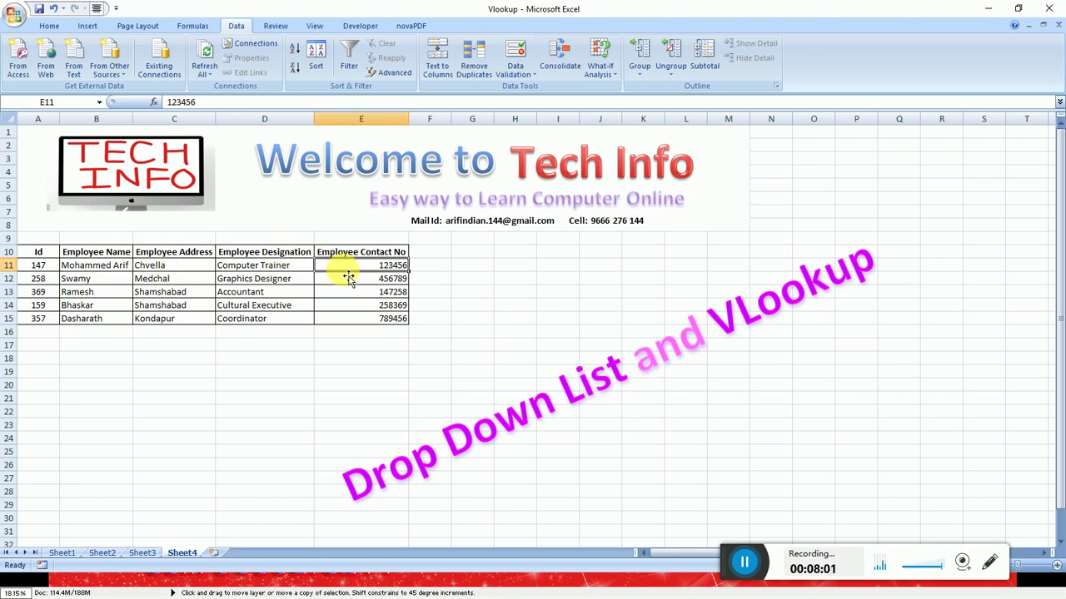
click(142, 553)
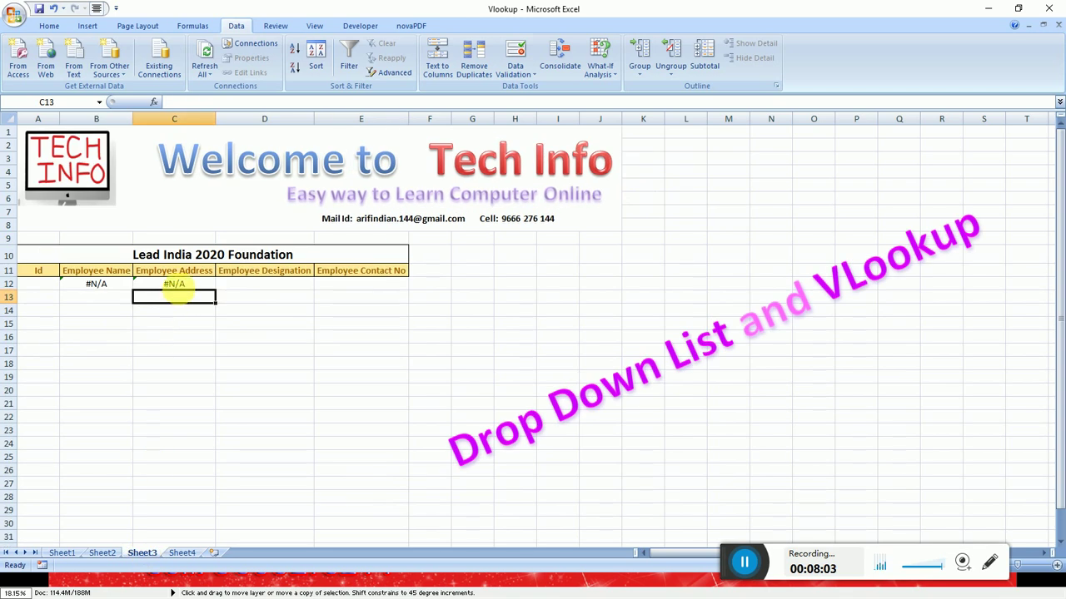
click(180, 287)
double_click(181, 287)
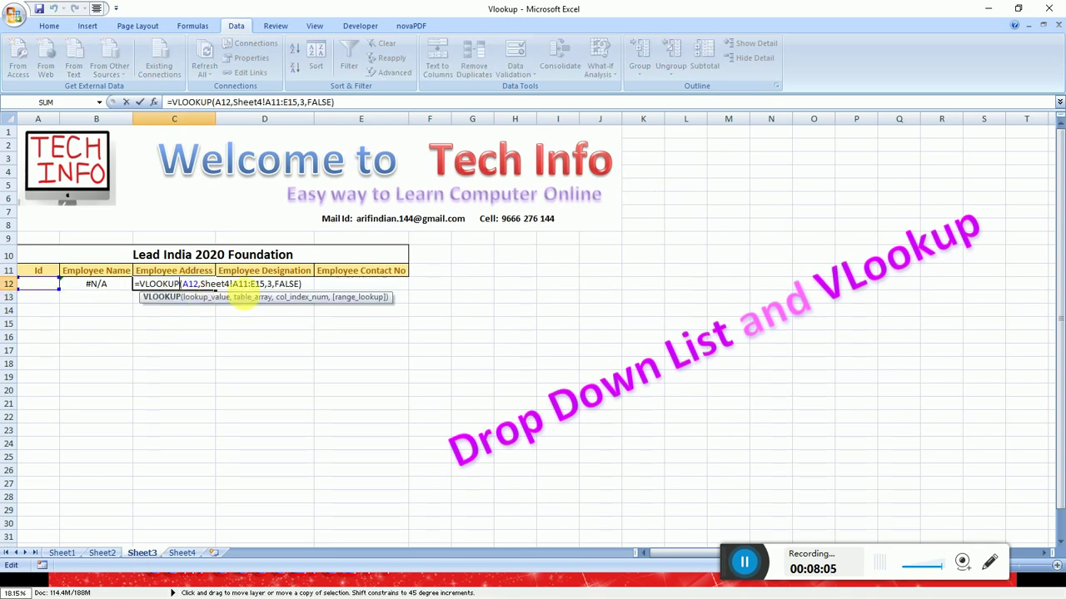
drag(315, 290, 129, 290)
key(ctrl+c)
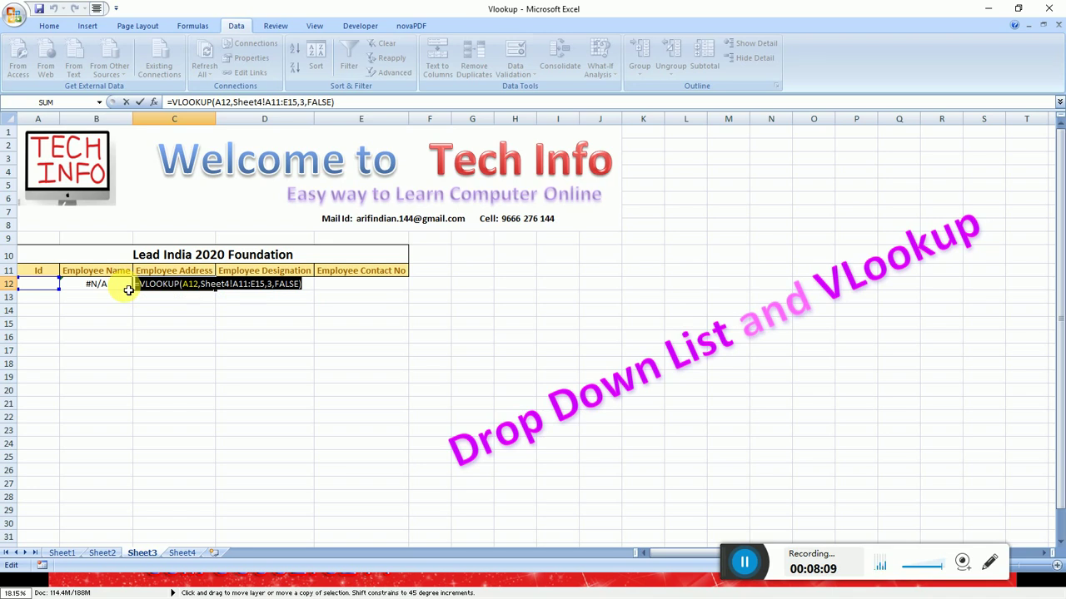
key(Return)
click(261, 287)
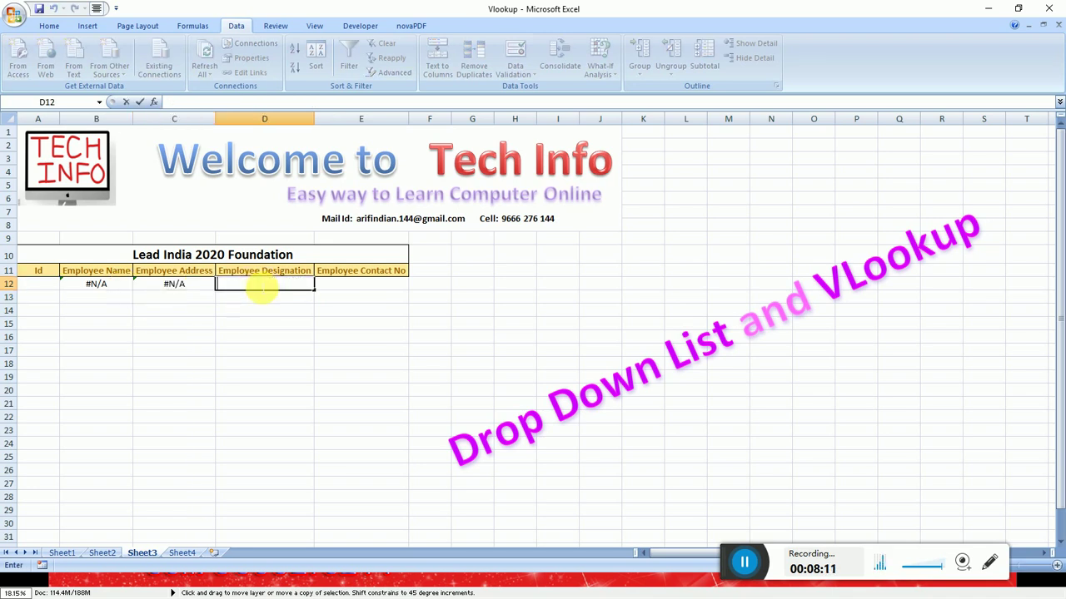
key(ctrl+v)
Step: Set the column index in the Employee Designation formula in D12 to 4
click(353, 288)
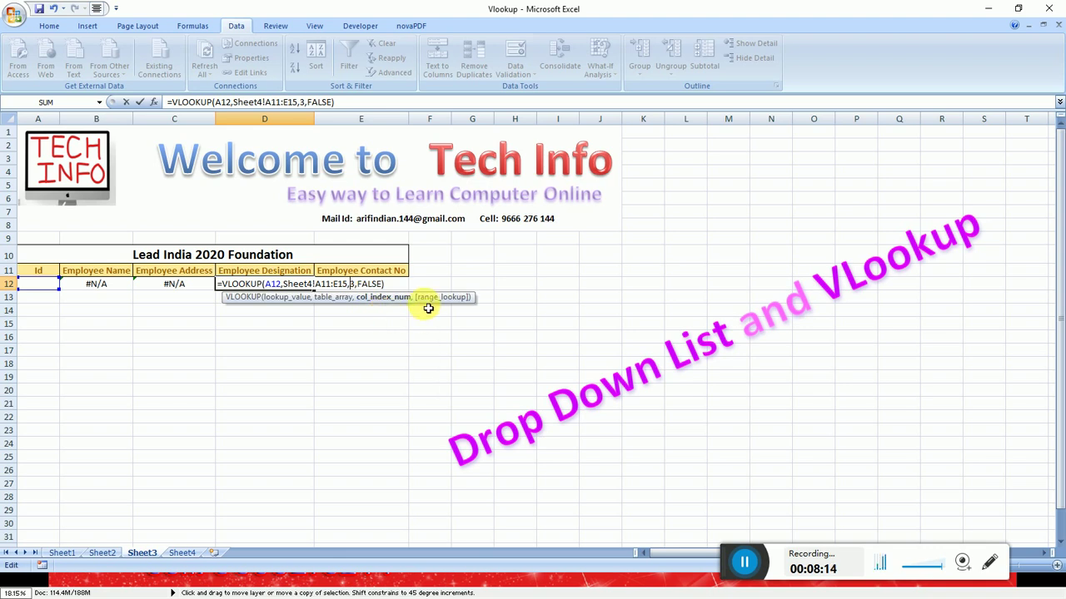
key(BackSpace)
text(4)
key(Return)
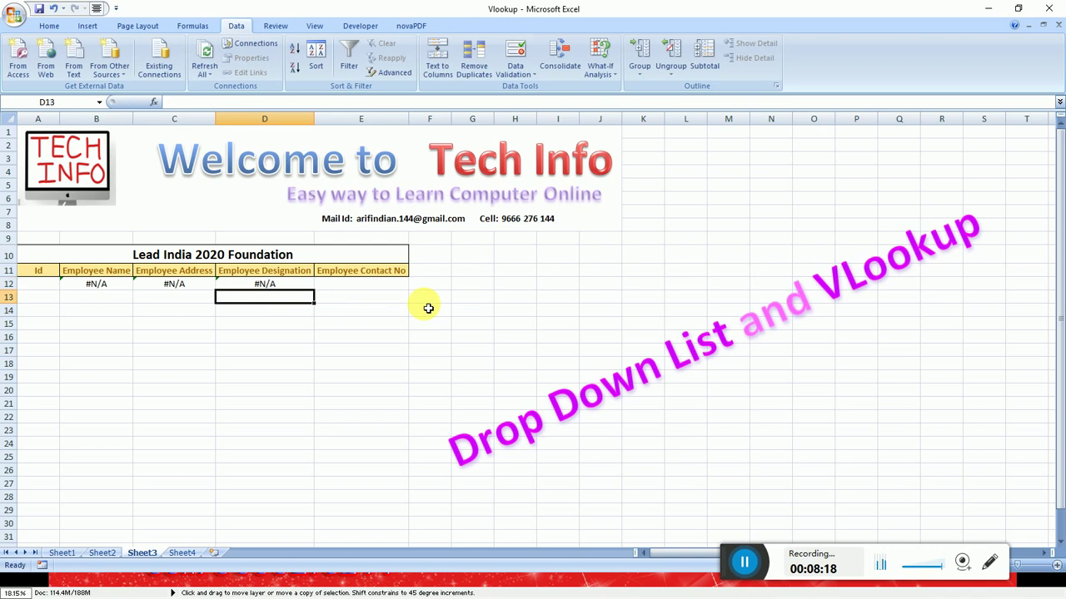
Step: Copy the full VLOOKUP formula text from D12 into the Employee Contact No cell E12, keeping its references unchanged
double_click(280, 285)
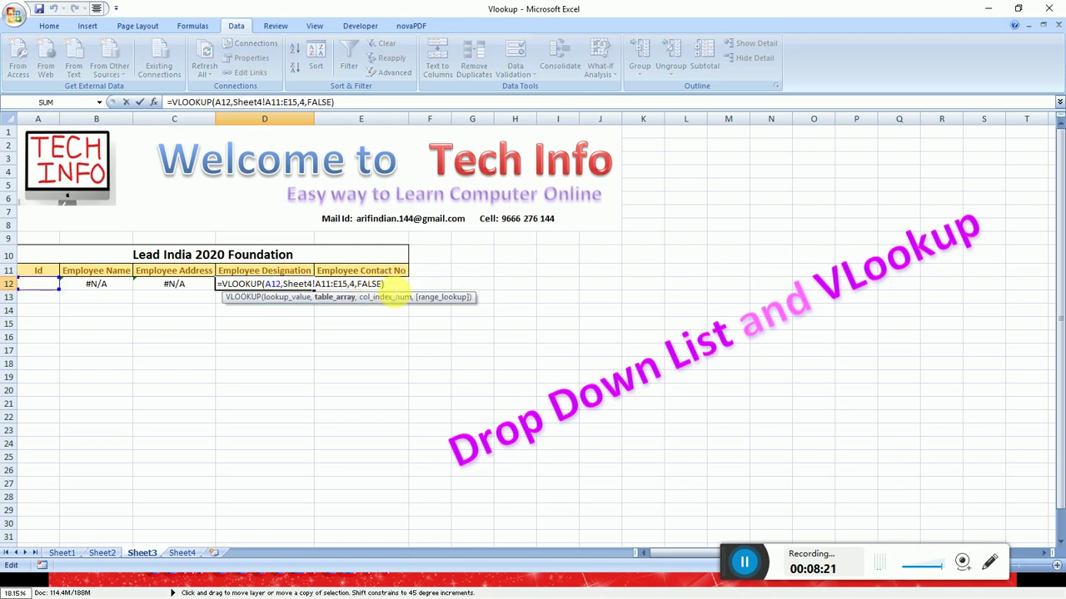
drag(372, 289, 190, 285)
key(ctrl+c)
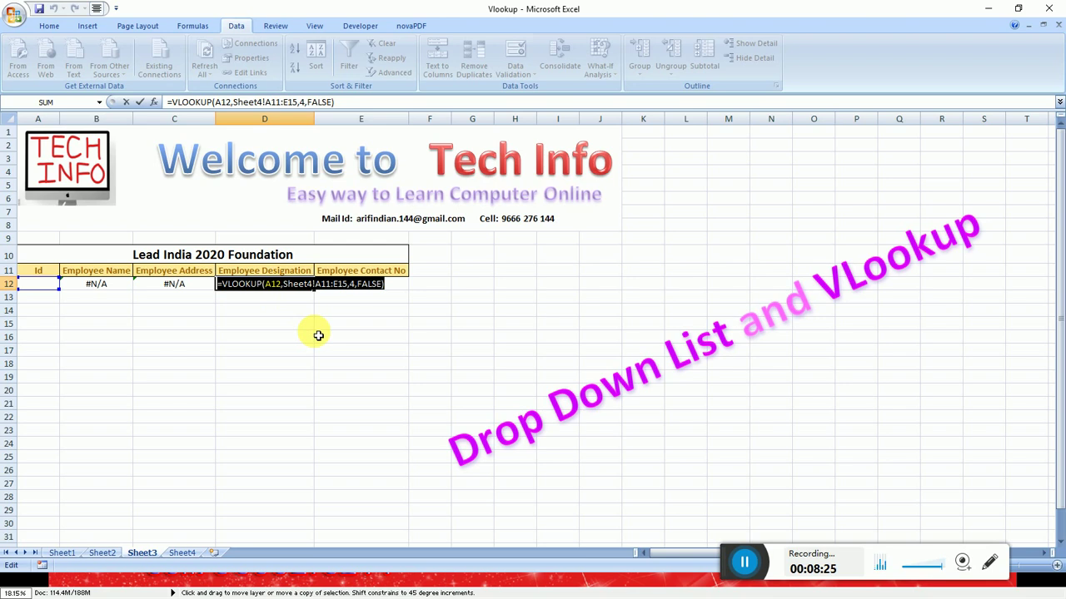
key(Escape)
click(356, 285)
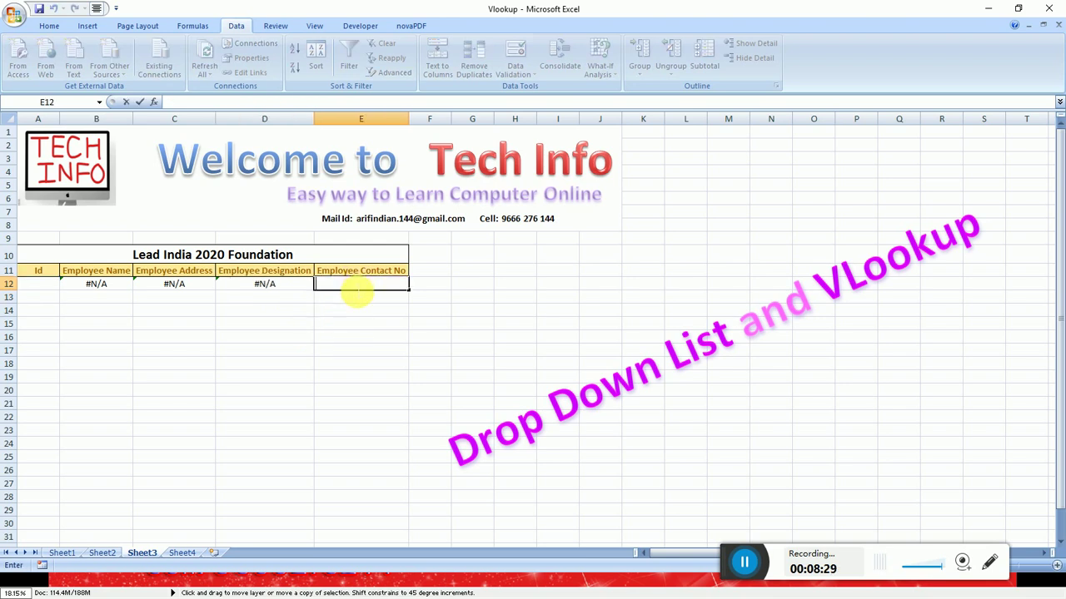
key(ctrl+v)
Step: Set the column index in the E12 VLOOKUP formula to 5
click(450, 285)
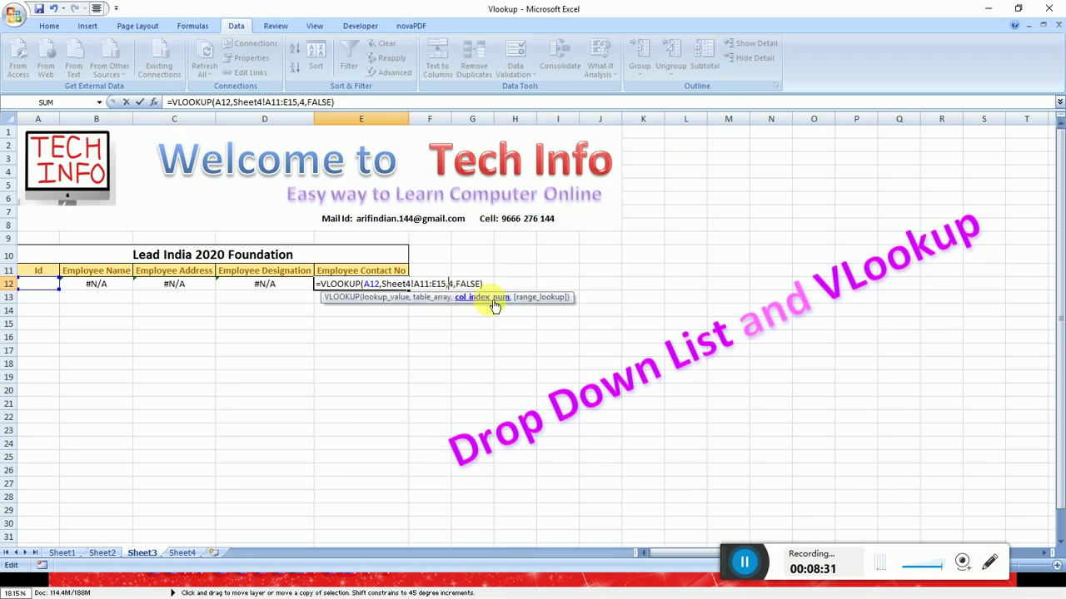
key(BackSpace)
text(5)
key(Return)
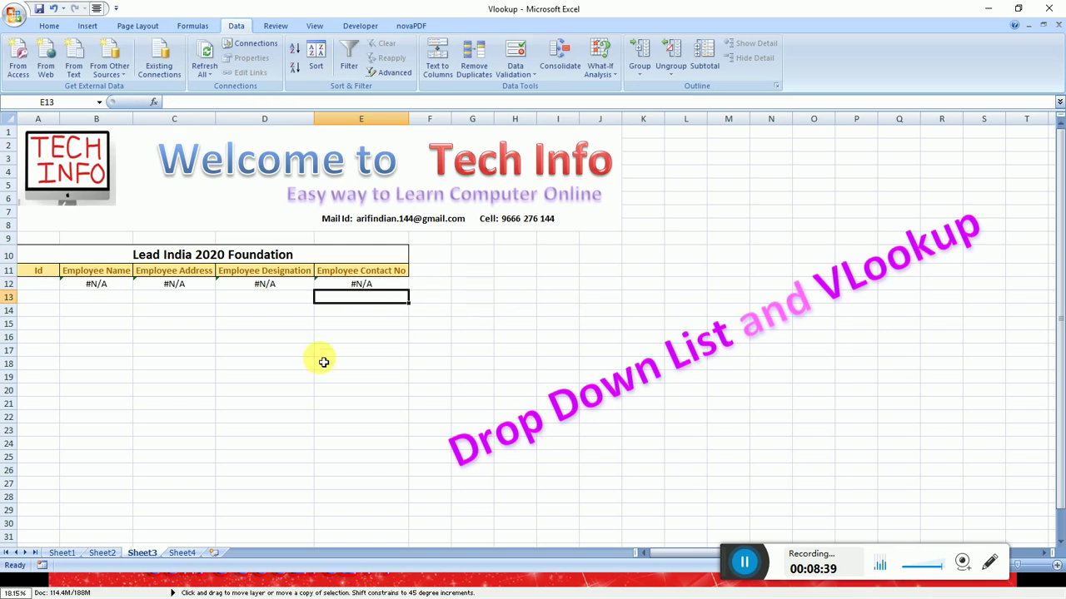
Step: Make the Sheet4 table range in the B12 VLOOKUP formula absolute, as $A$11:$E$15
click(106, 289)
double_click(109, 285)
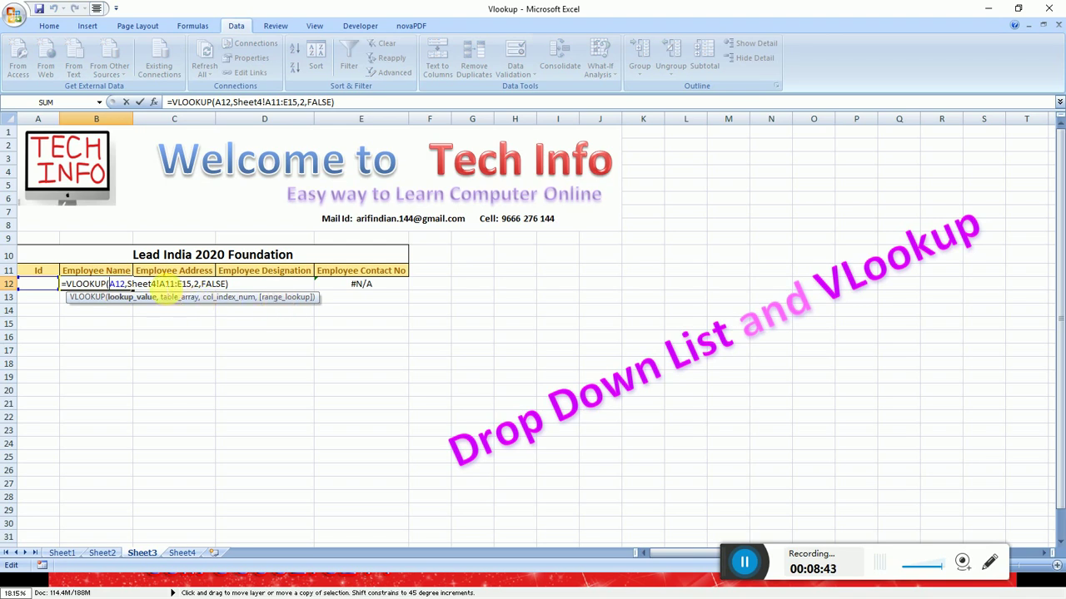
click(159, 284)
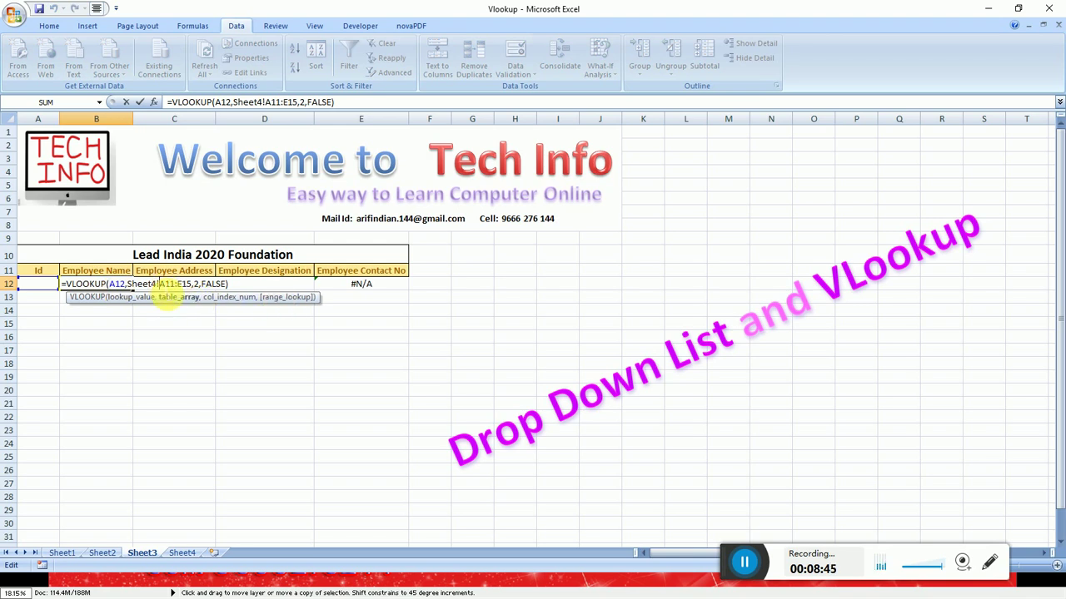
drag(164, 292, 188, 294)
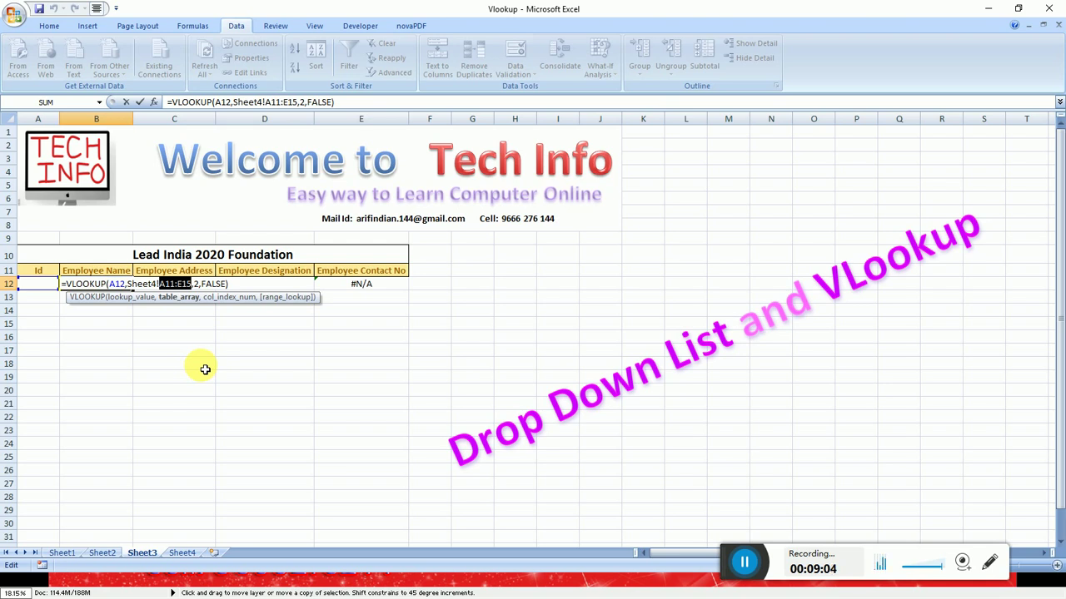
key(F4)
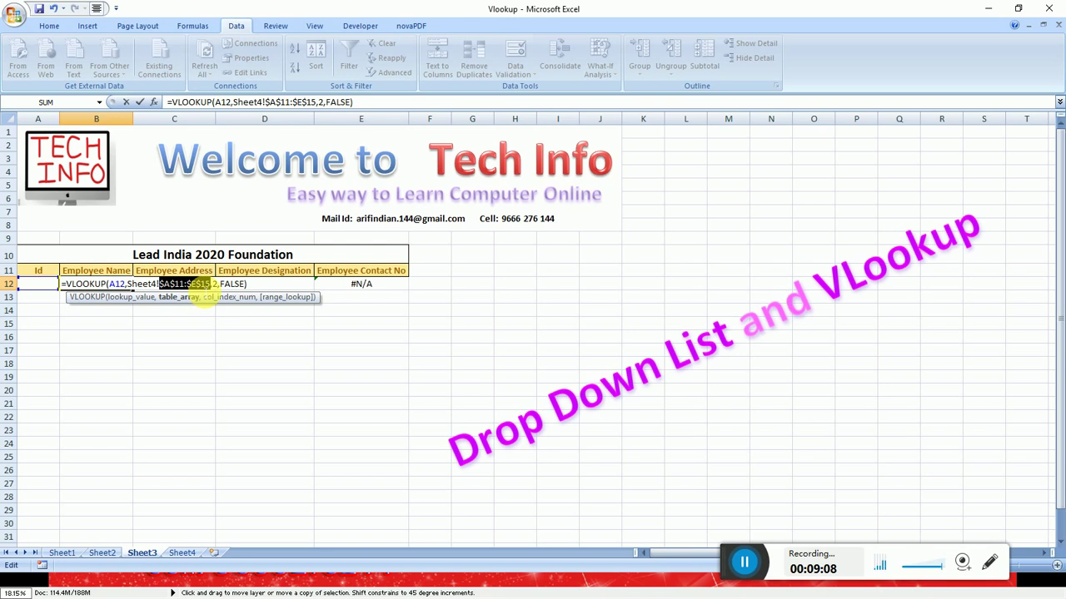
key(Return)
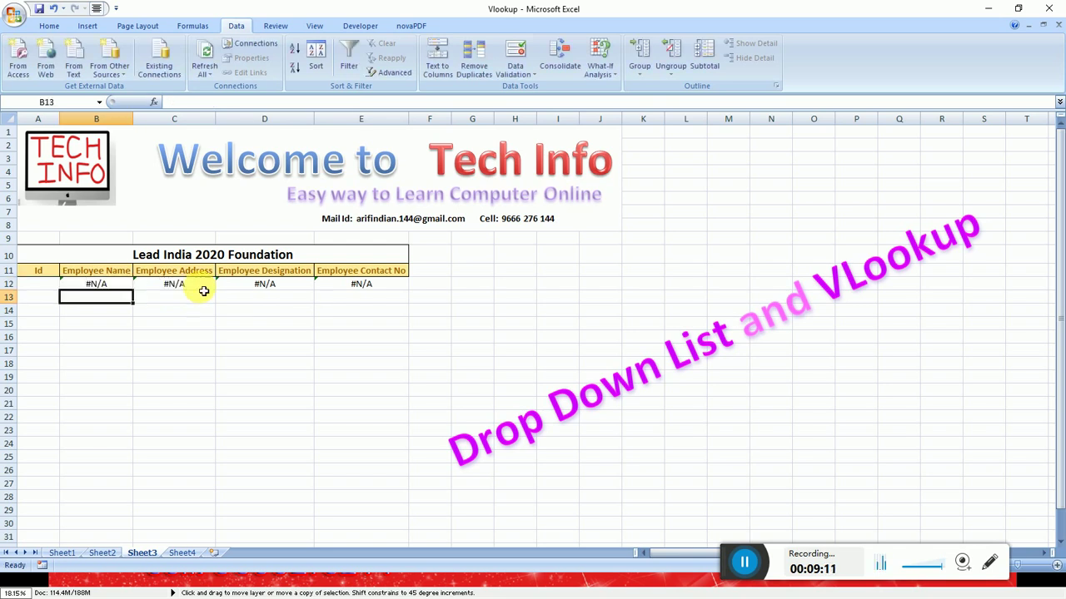
Step: Convert the Sheet4 table range in the Employee Address formula in C12 to the absolute reference $A$11:$E$15
click(194, 286)
double_click(194, 285)
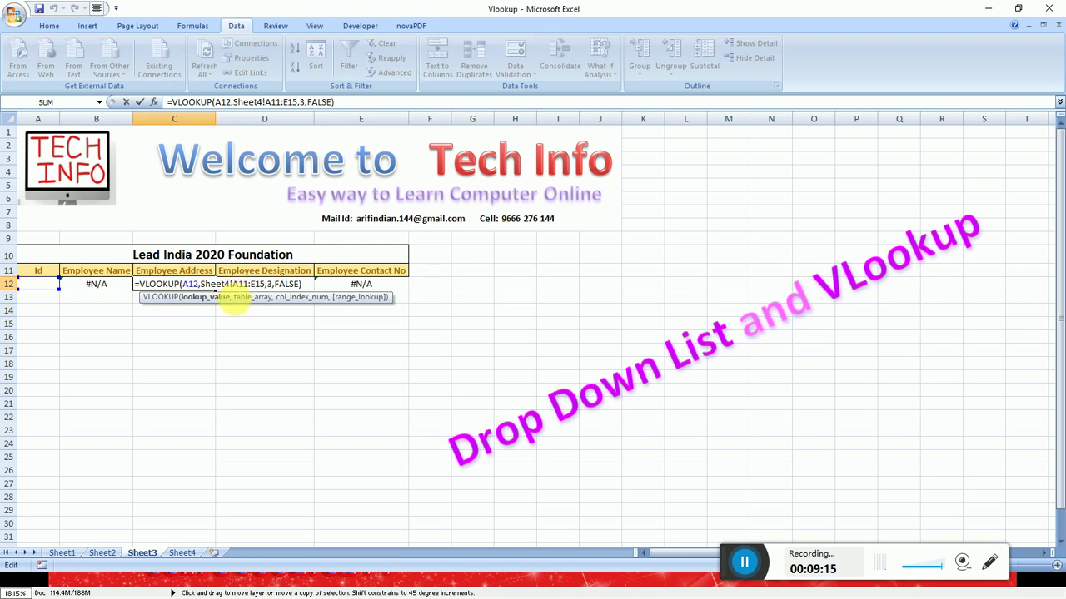
drag(233, 286, 266, 287)
drag(265, 288, 266, 288)
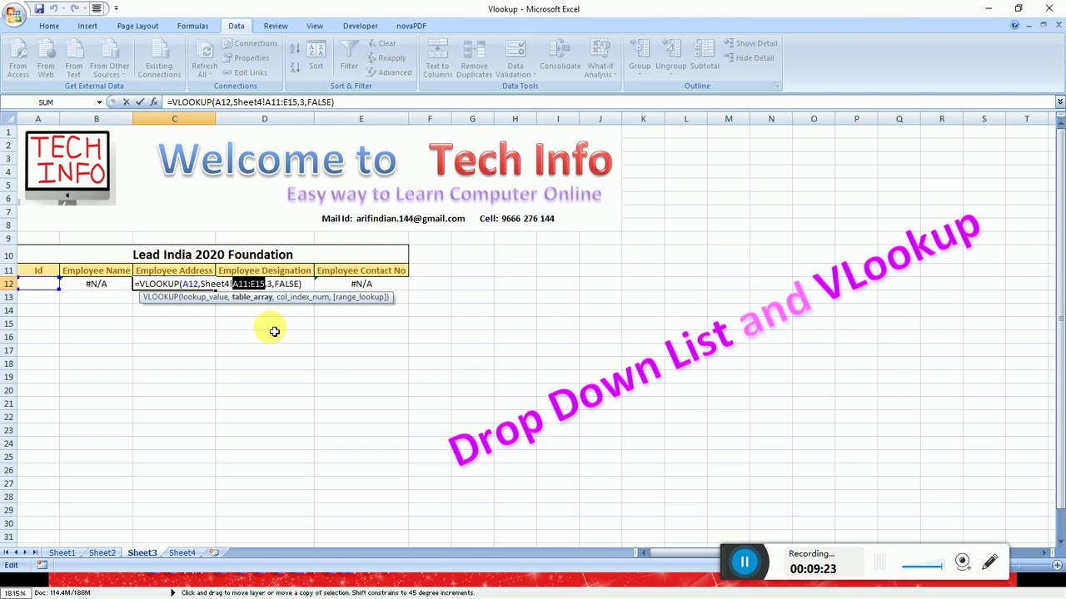
key(F4)
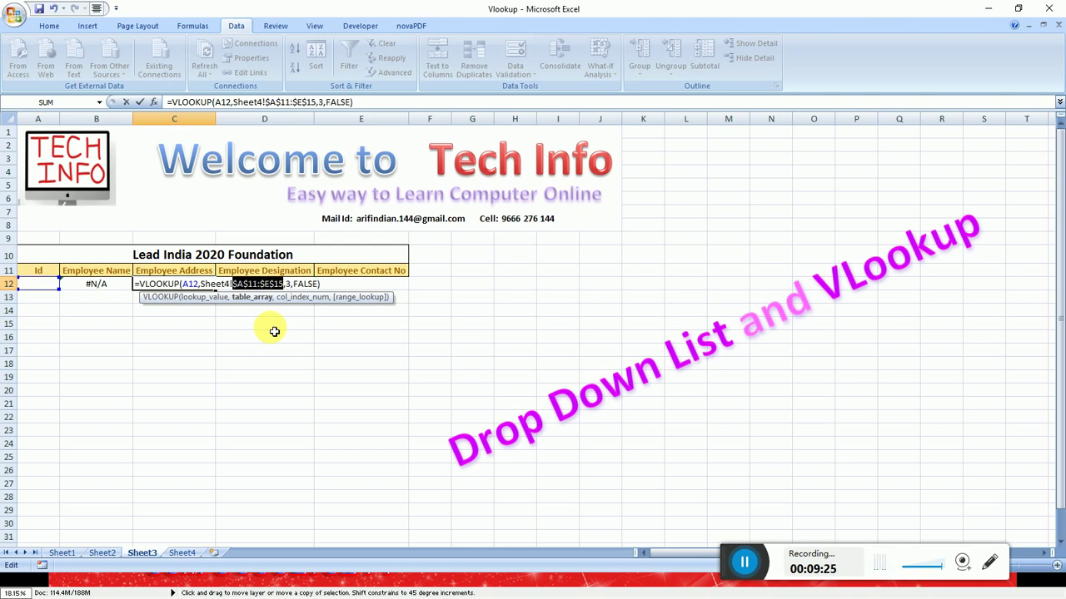
key(Return)
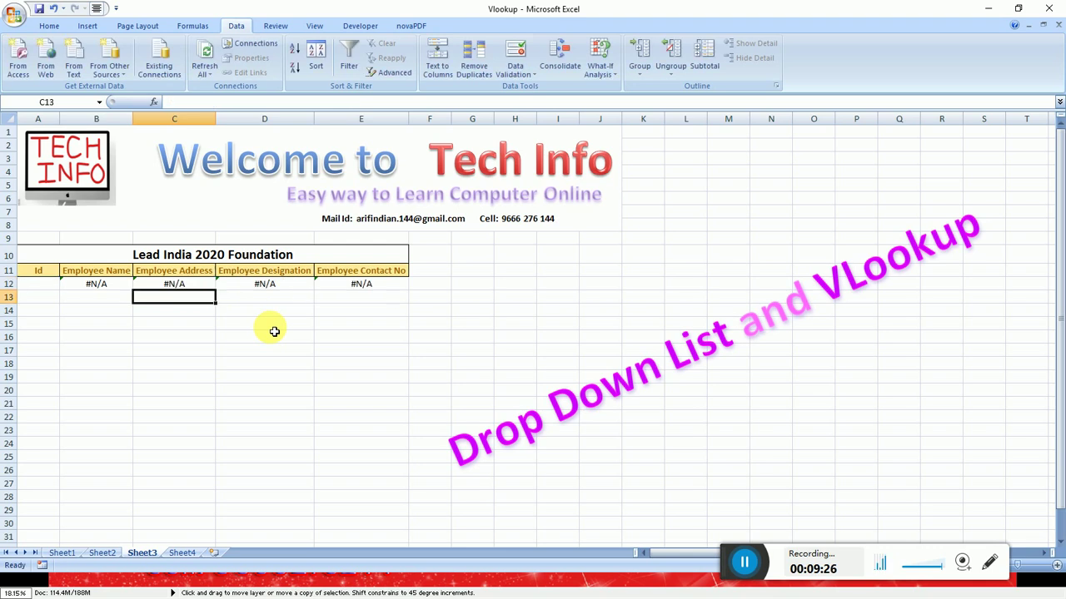
Step: Lock the Sheet4 table range as $A$11:$E$15 in the Employee Designation and Employee Contact No formulas, D12 and E12
double_click(282, 287)
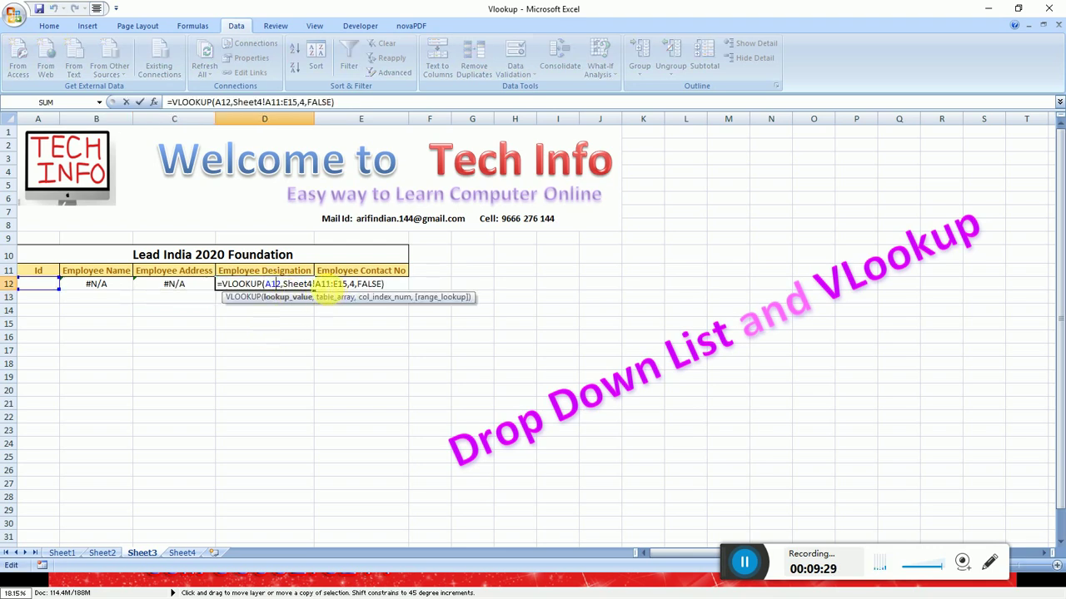
drag(315, 287, 351, 293)
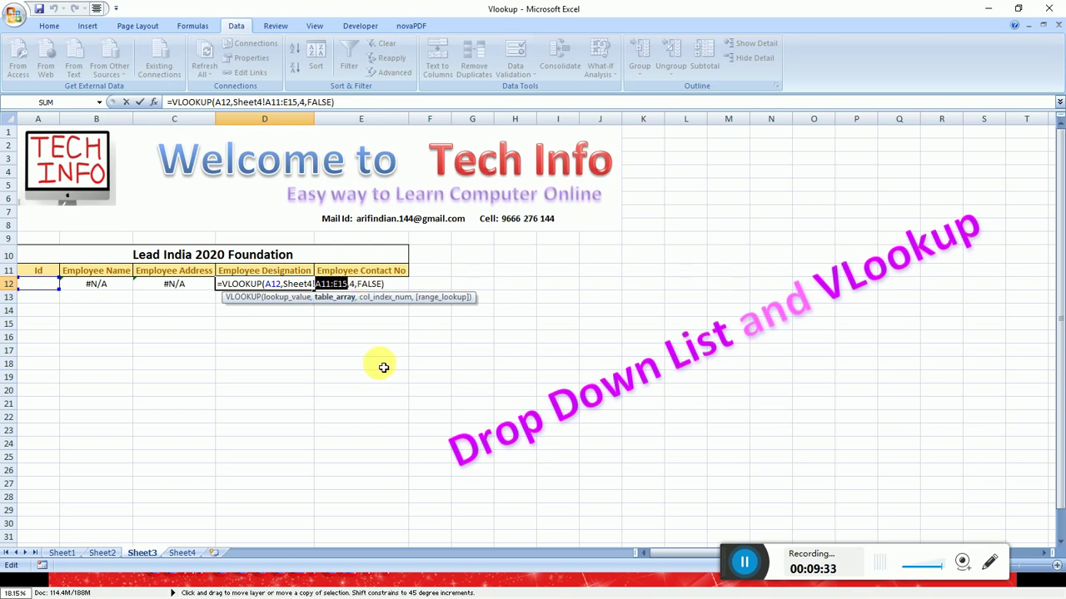
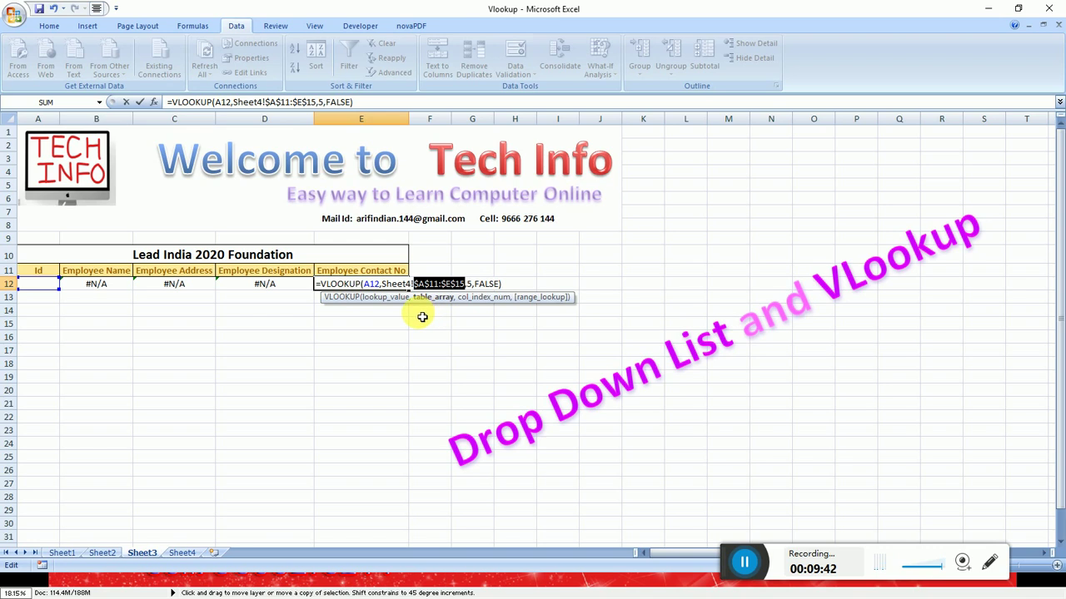
Step: Fill the VLOOKUP formulas in B12:E12 down through row 16, and check the copied formulas in C16 and B16
click(114, 290)
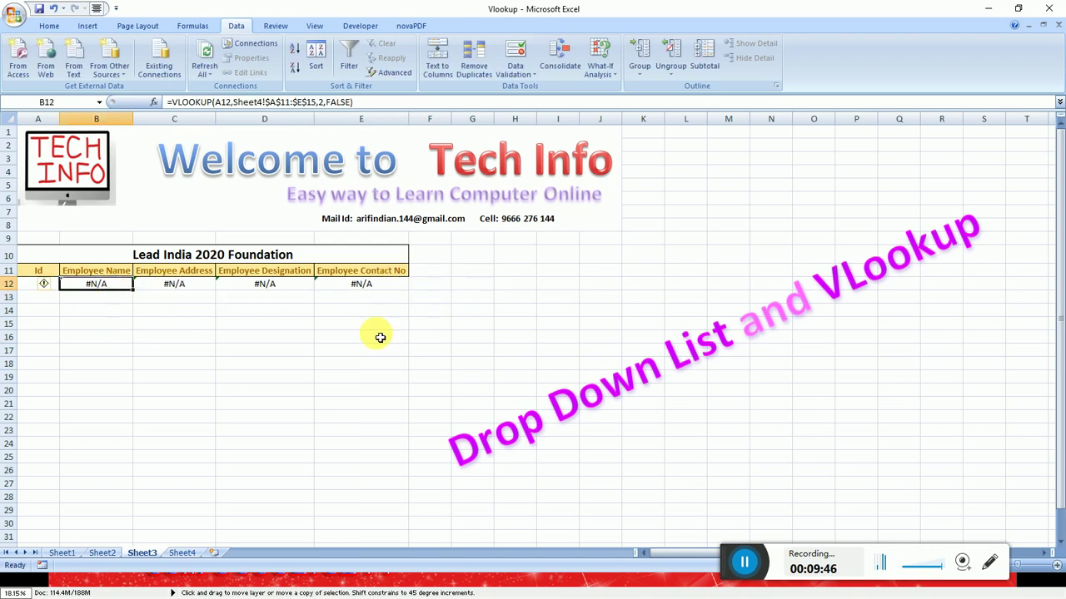
click(121, 304)
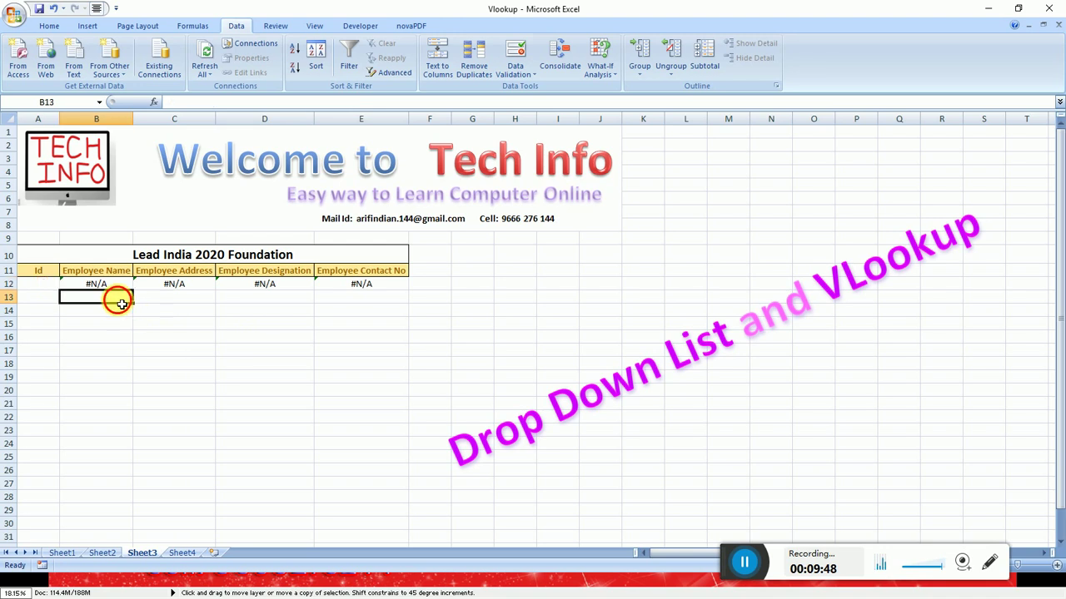
click(114, 314)
drag(110, 289, 358, 291)
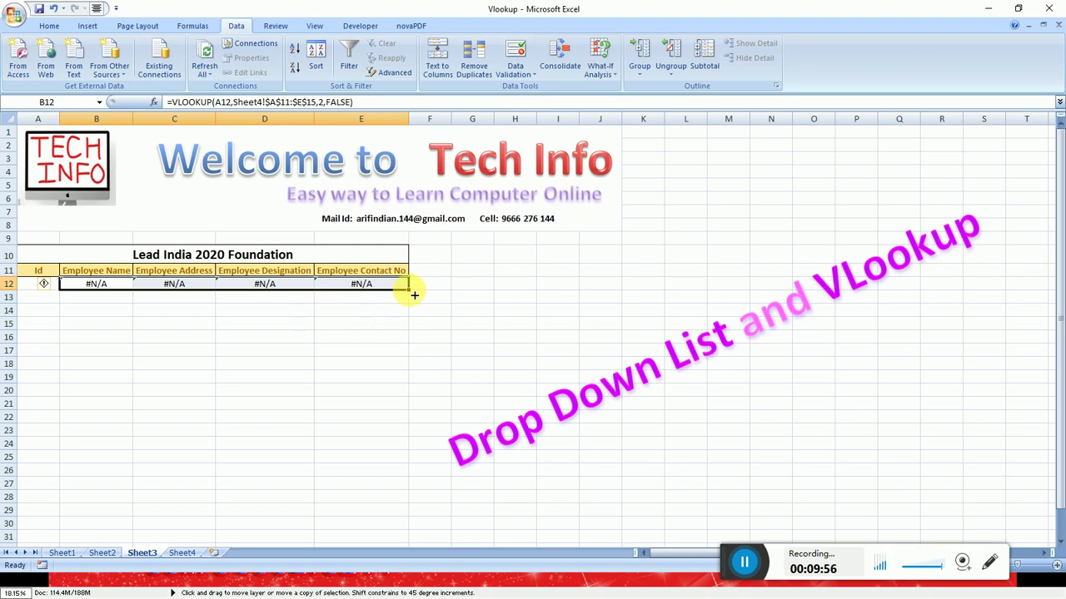
drag(414, 294, 411, 345)
click(185, 339)
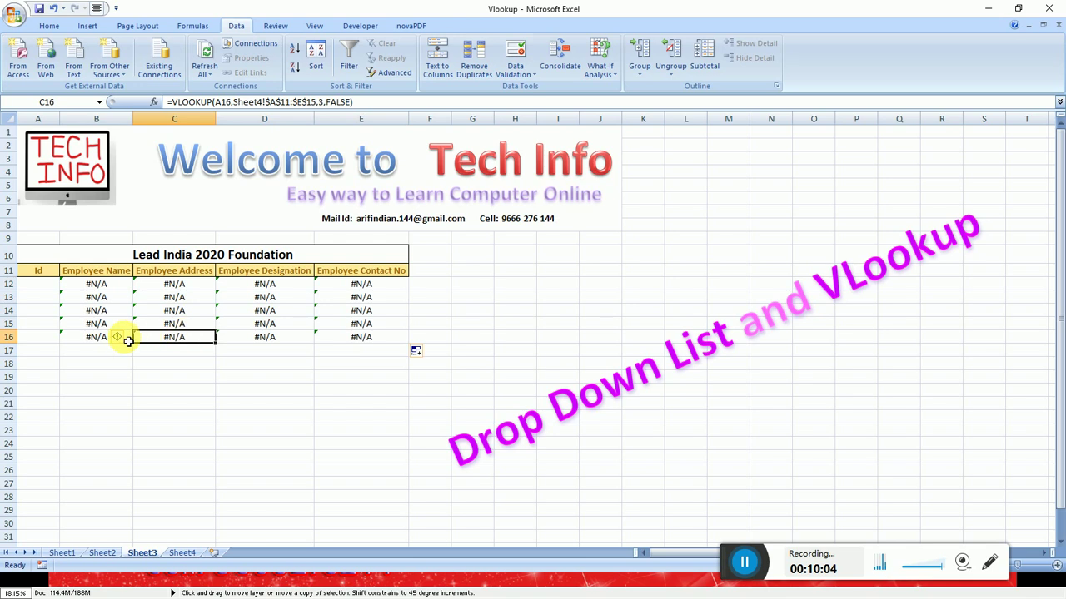
click(90, 337)
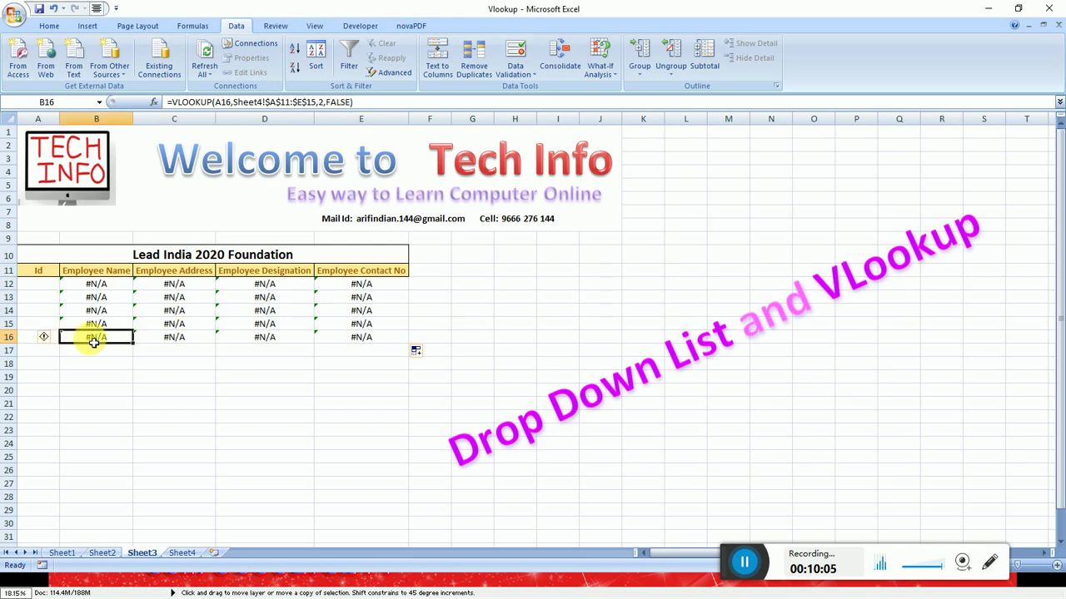
Step: Check the Id cells A13 to A16 for drop-down lists, and test the lookup by choosing Id 357 in A12
click(39, 298)
click(44, 315)
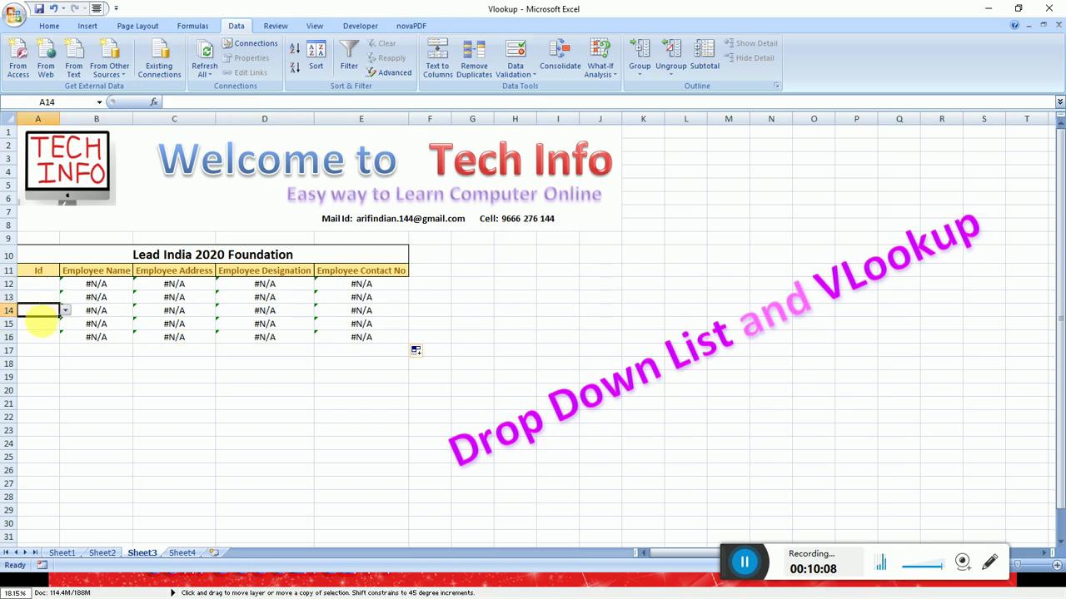
click(46, 329)
click(45, 338)
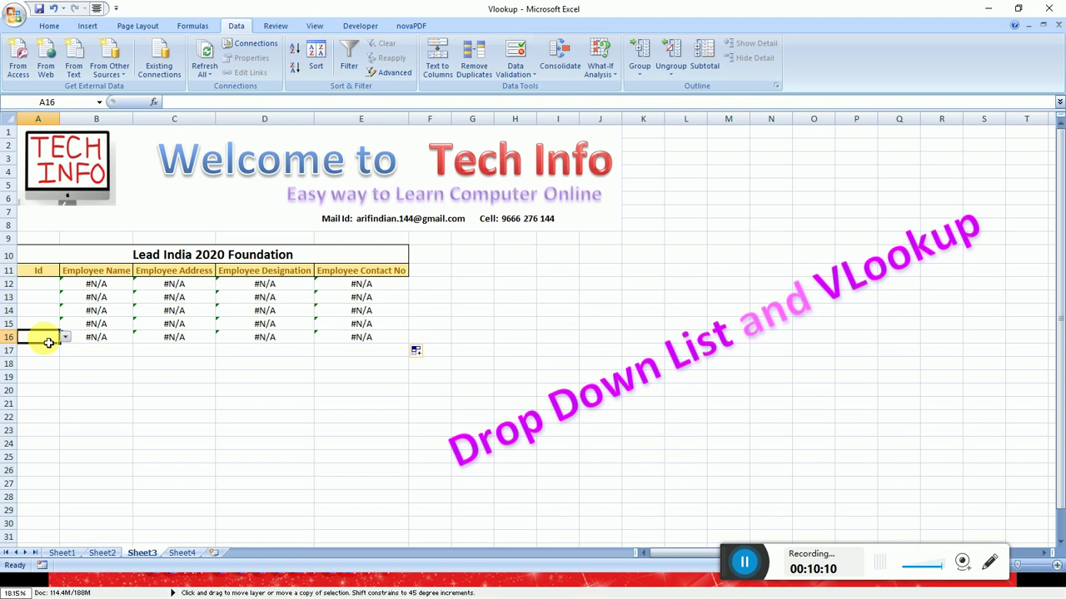
click(45, 289)
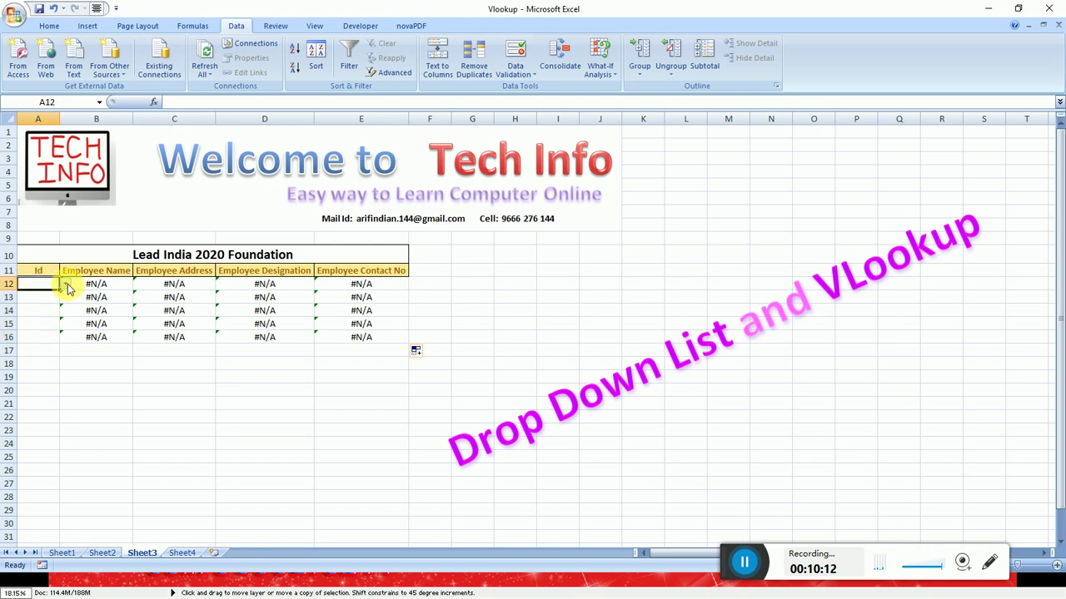
click(66, 286)
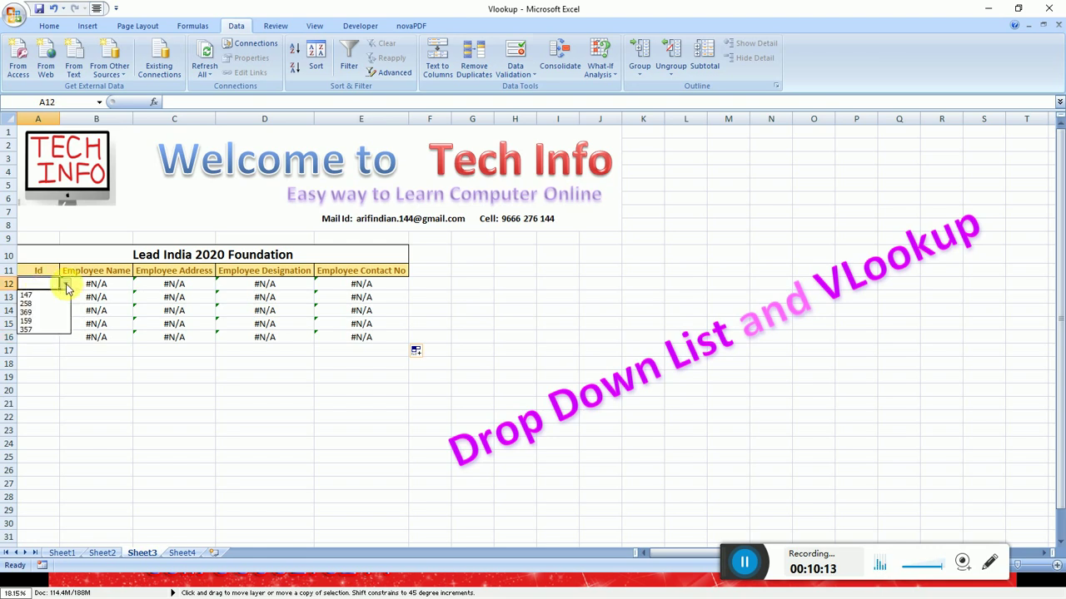
click(39, 332)
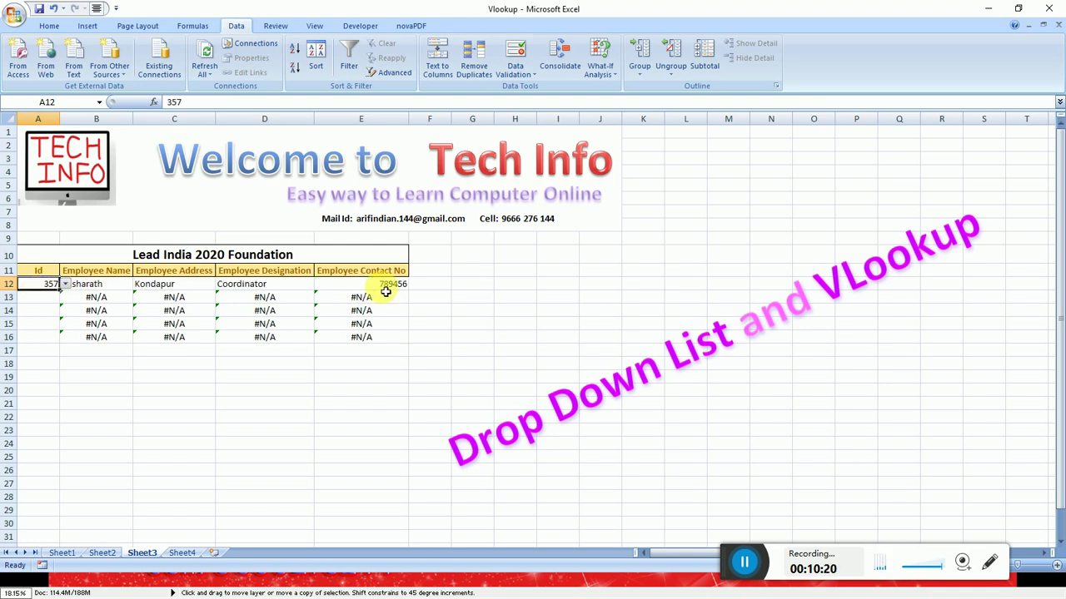
Step: Set the Id in A12 to 147 from its drop-down list
click(93, 311)
click(47, 284)
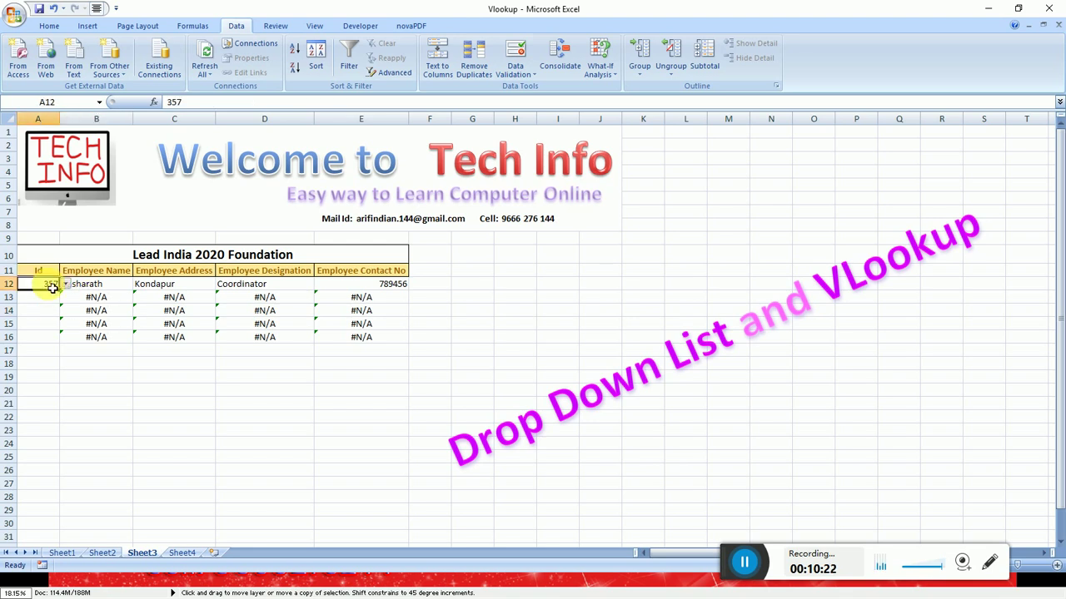
click(65, 284)
click(58, 297)
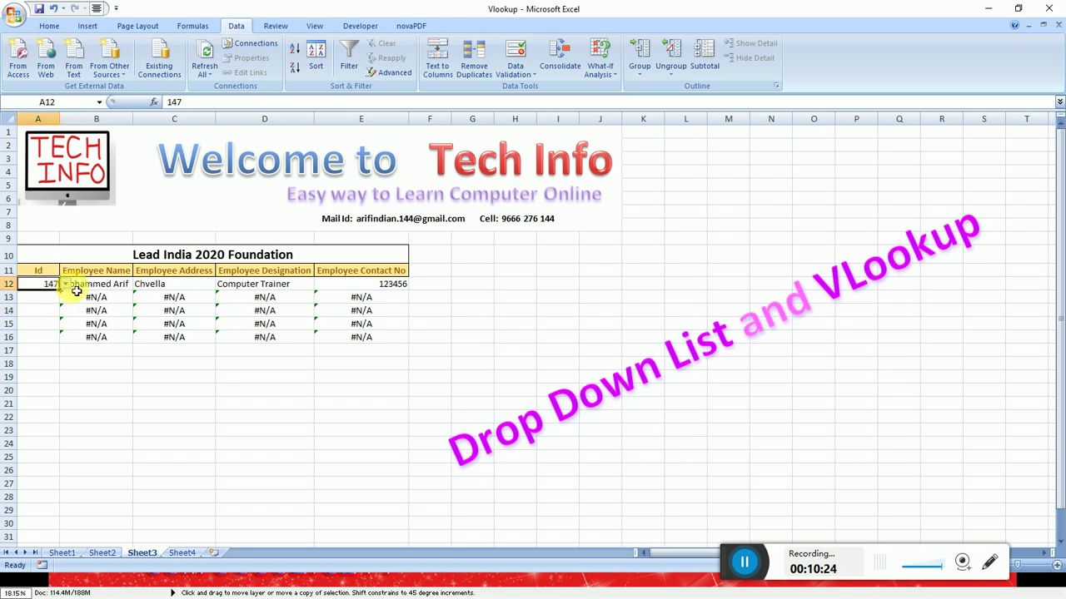
Step: Choose Id 258 for A13, 369 for A14 and 369 for A15 from their drop-down lists
click(48, 303)
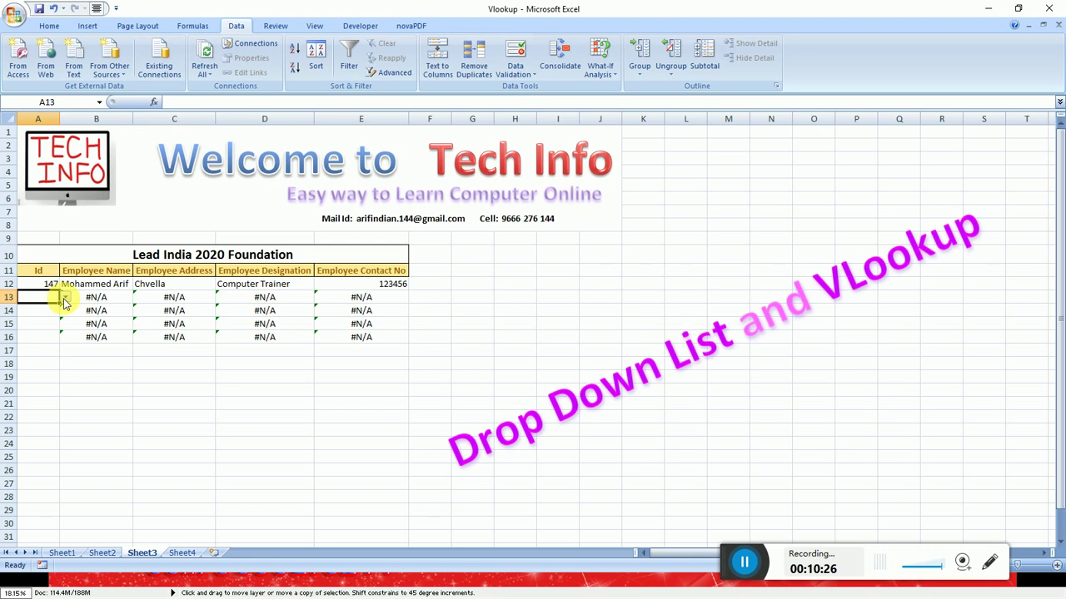
click(47, 318)
click(50, 313)
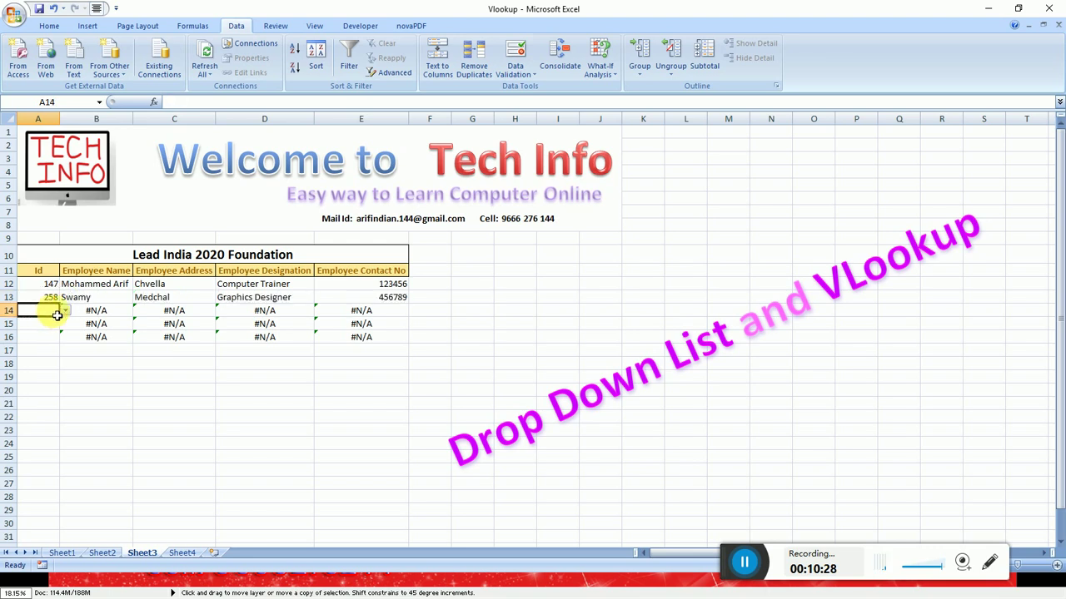
click(65, 311)
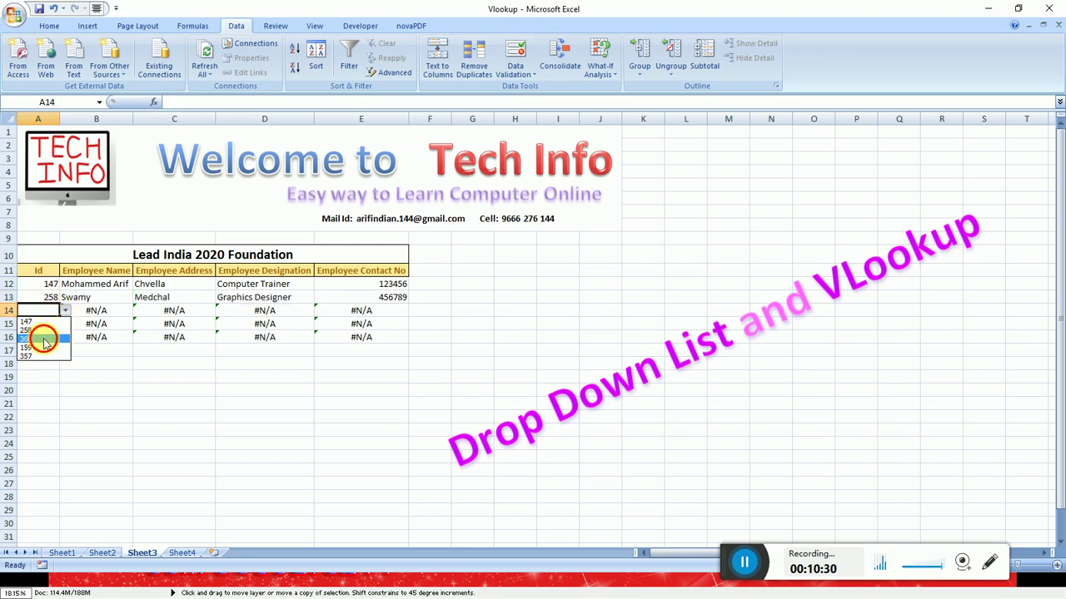
click(45, 340)
click(48, 324)
click(65, 324)
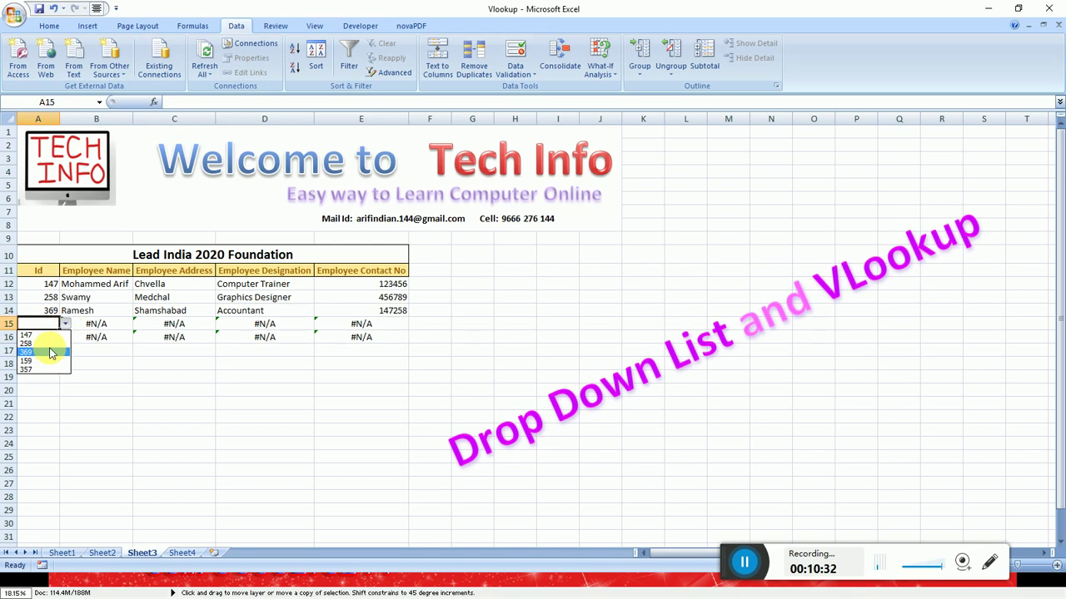
click(50, 352)
Step: Change the Id in A15 to 159 using its drop-down list
click(53, 342)
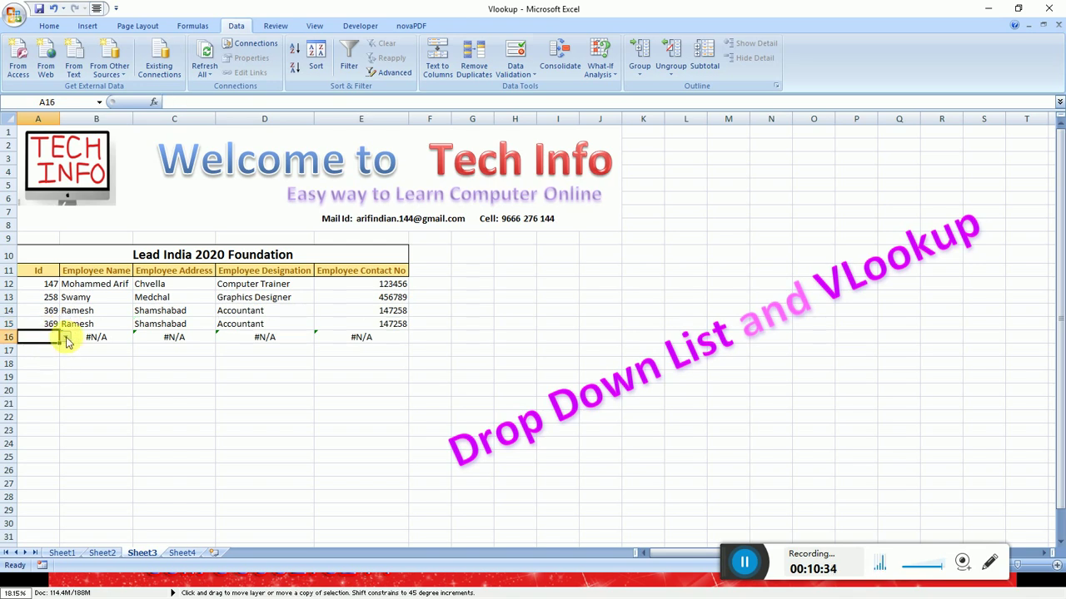
click(67, 341)
click(53, 328)
click(50, 326)
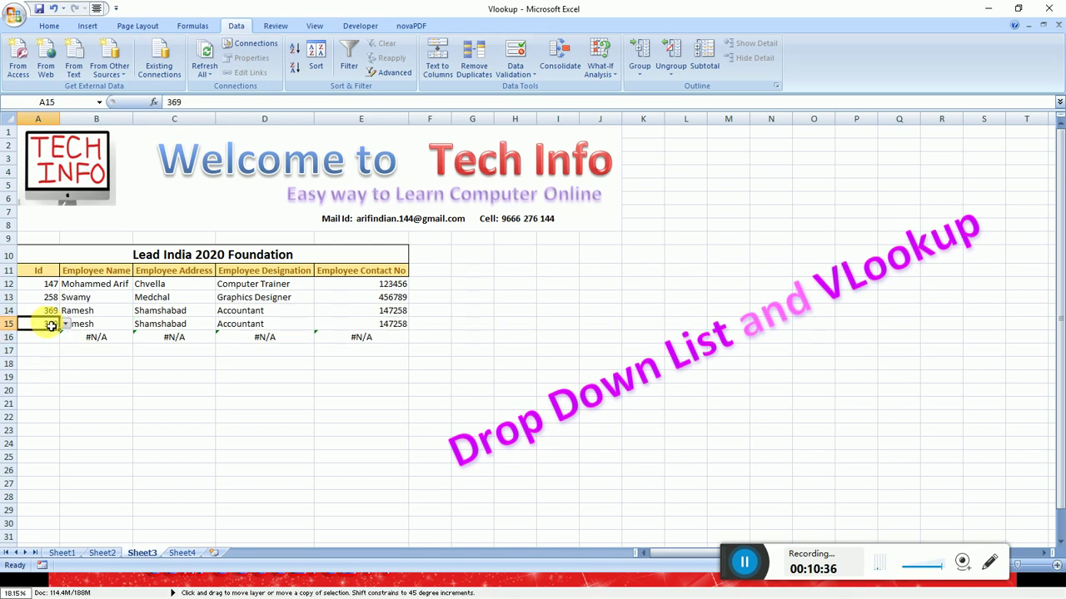
click(65, 326)
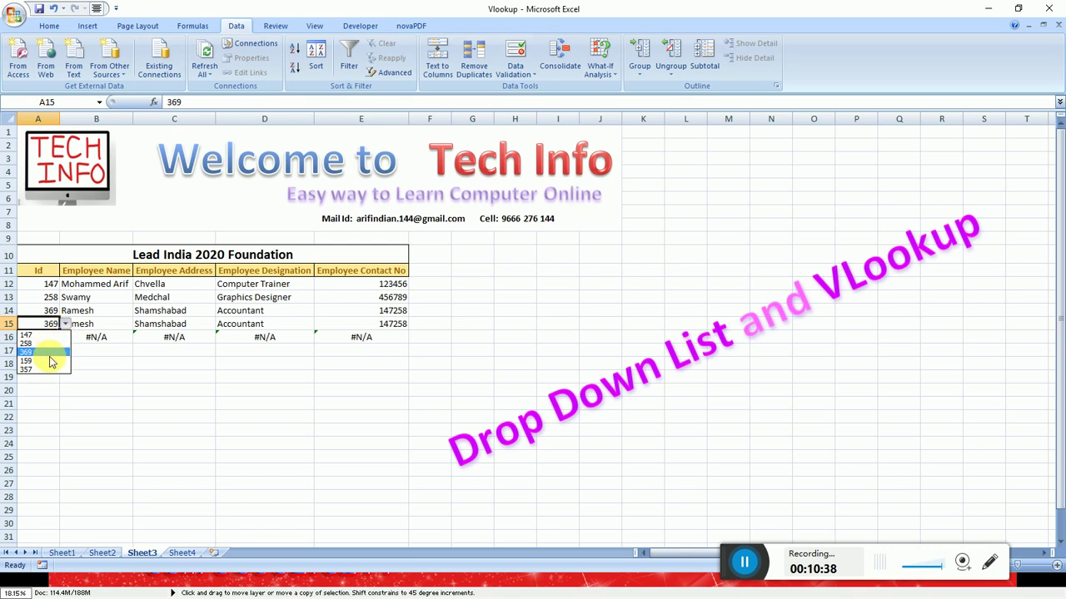
click(49, 362)
Step: Choose Id 357 for A16 from its drop-down list and check the lookup formula in E16
click(52, 340)
click(64, 337)
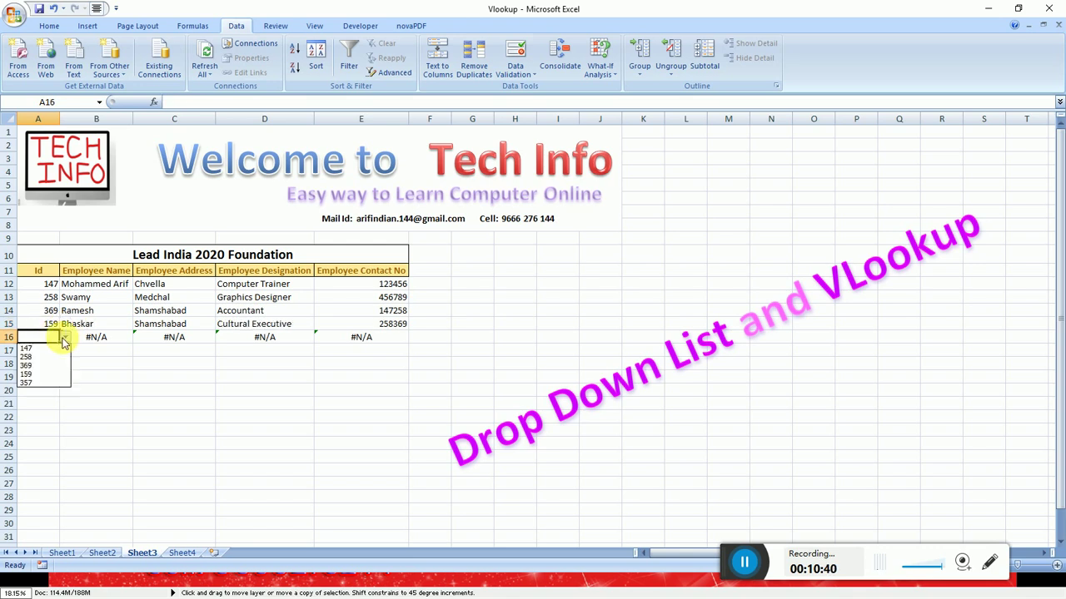
click(46, 383)
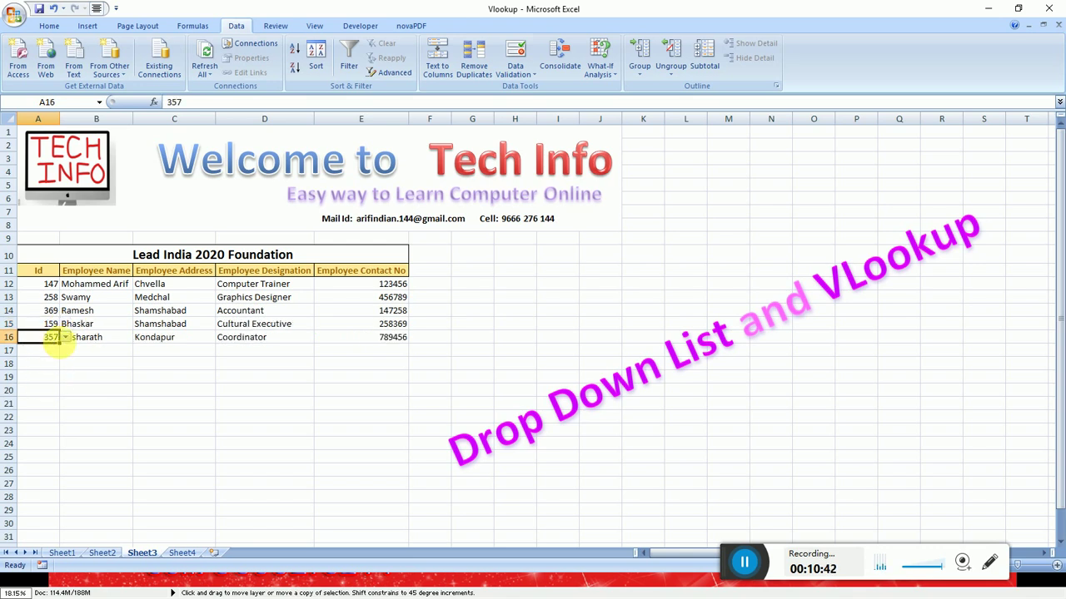
click(105, 357)
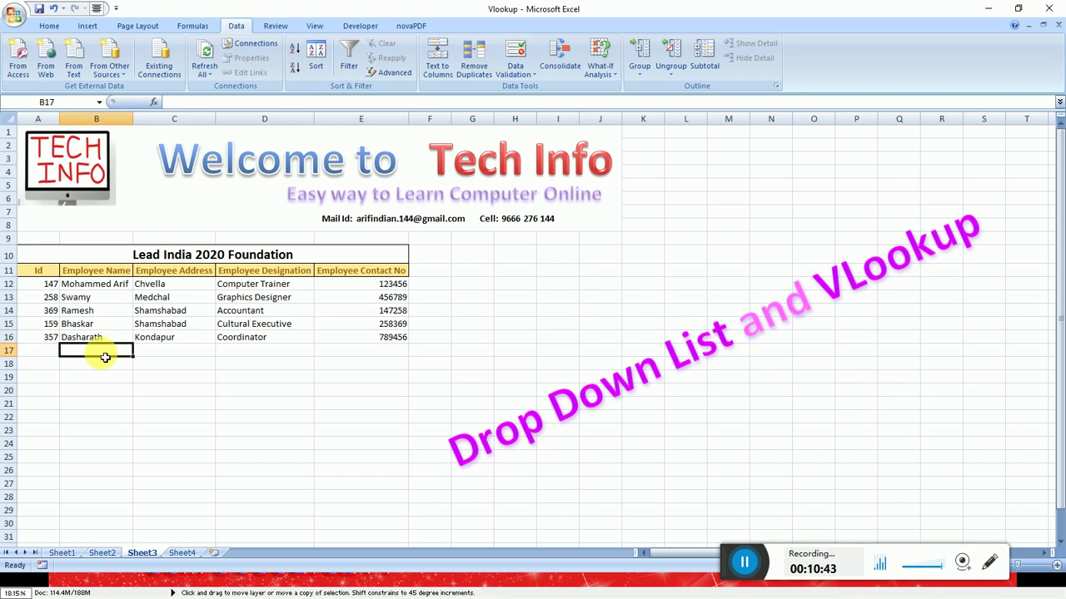
click(361, 342)
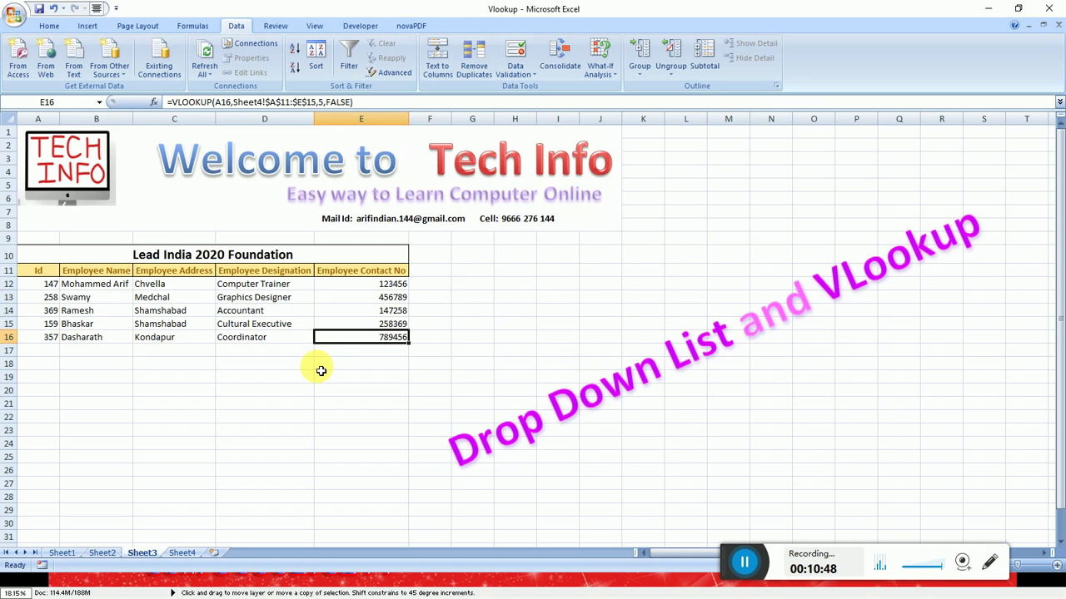
Step: Center the Id values in A12:A16 horizontally
drag(48, 284, 47, 335)
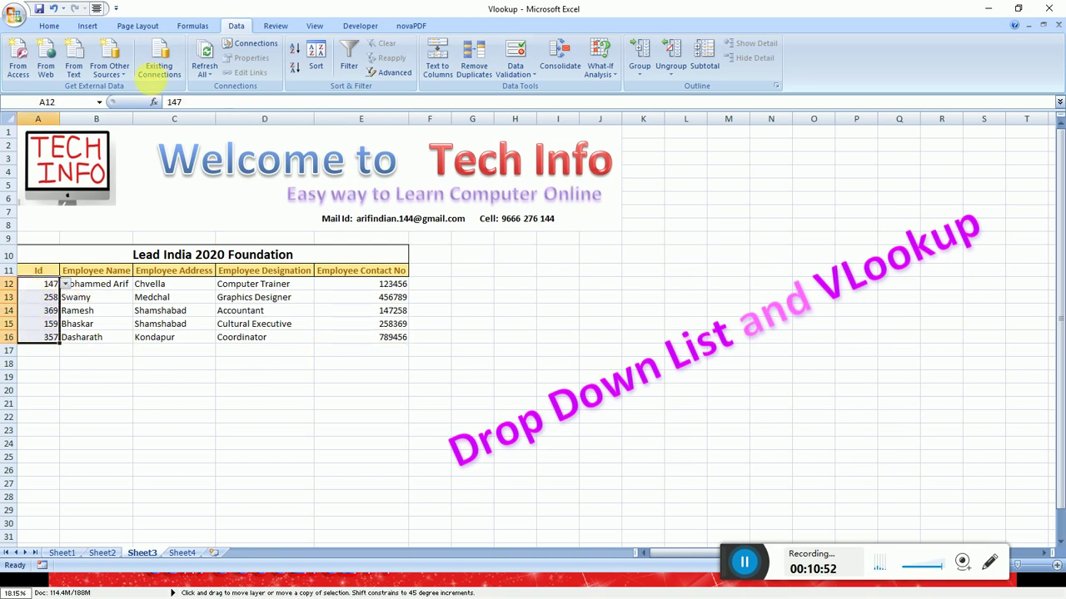
click(49, 26)
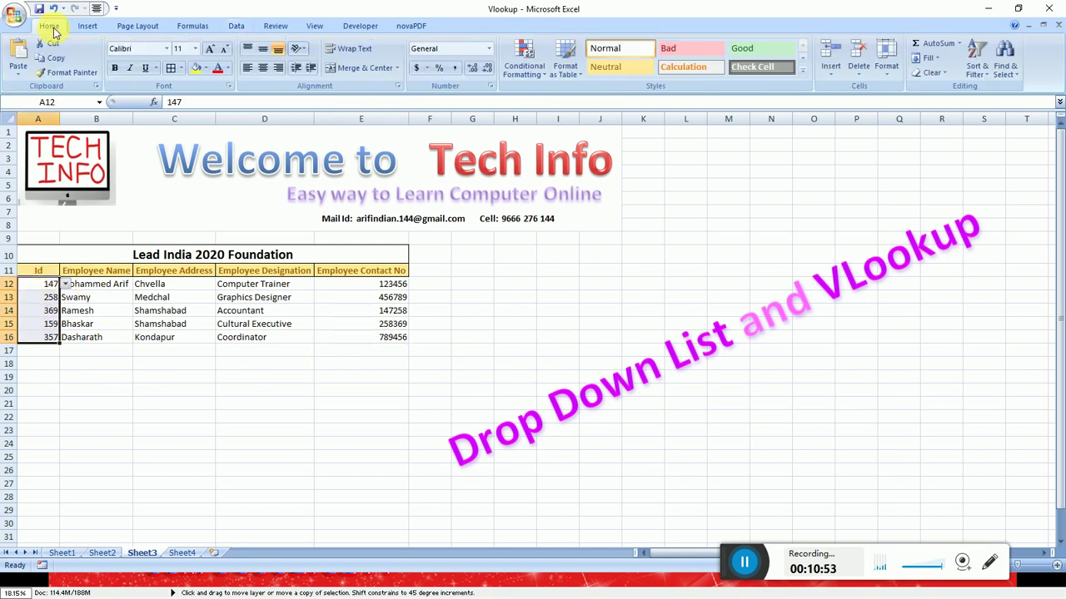
click(263, 69)
click(160, 286)
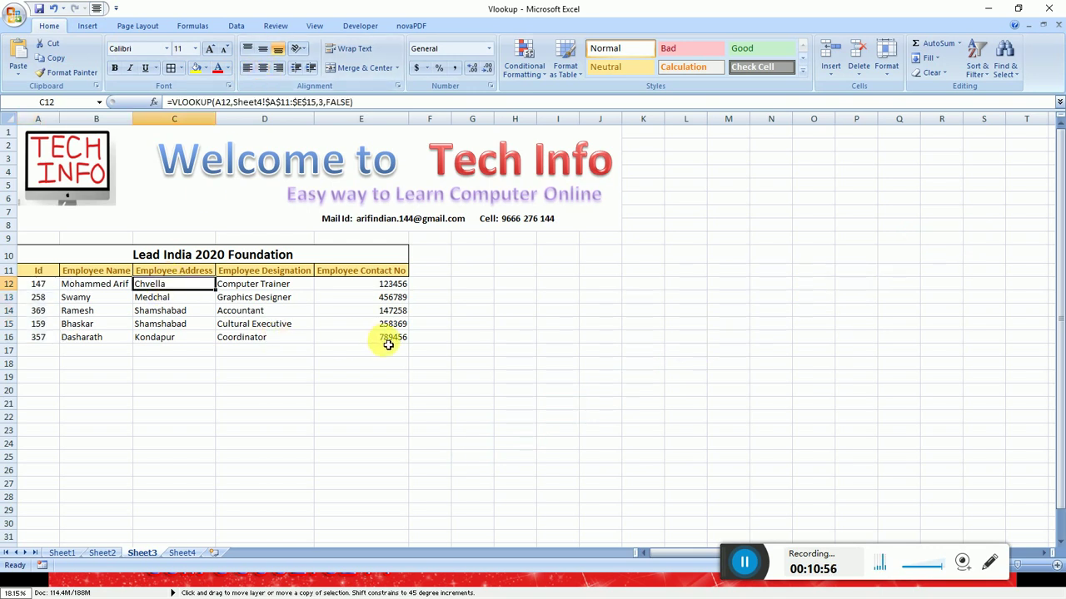
Step: Apply all borders to the whole employee table from the title row 10 through row 16, columns A to E
drag(390, 344, 71, 246)
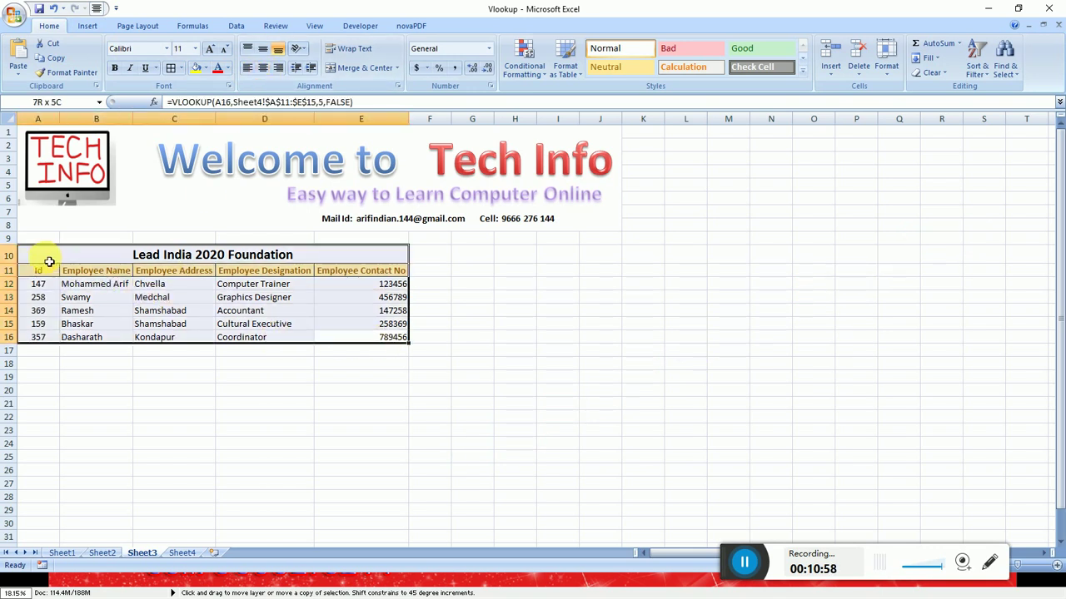
click(180, 68)
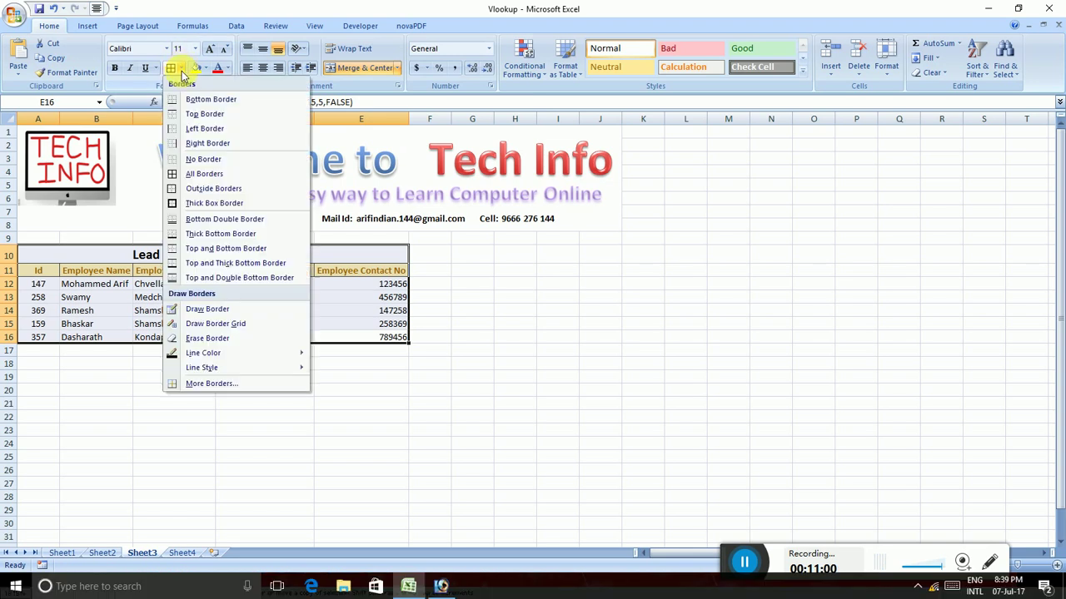
click(197, 173)
click(162, 313)
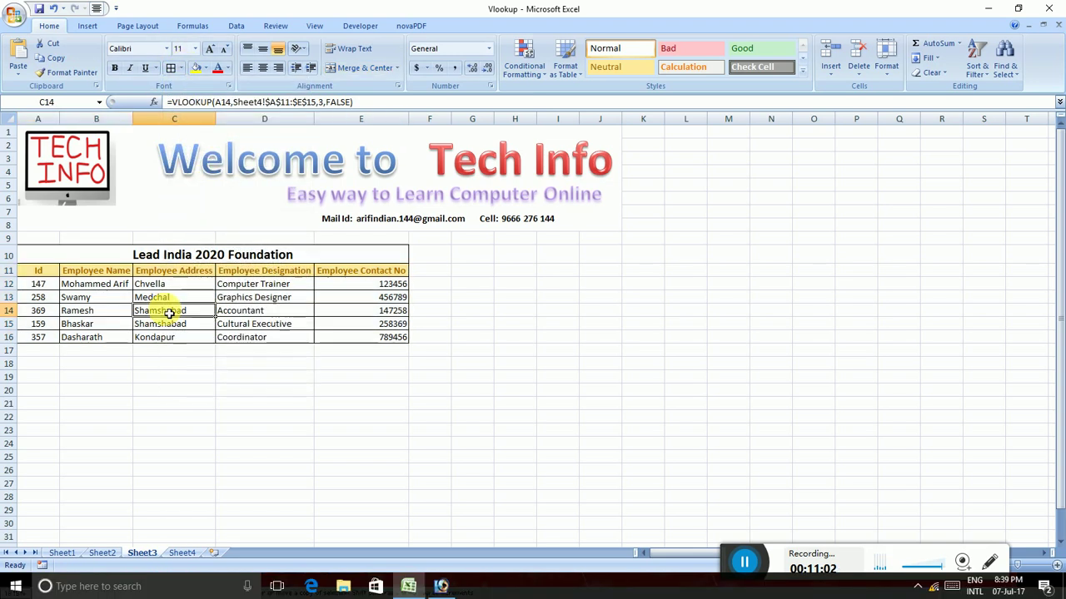
click(383, 338)
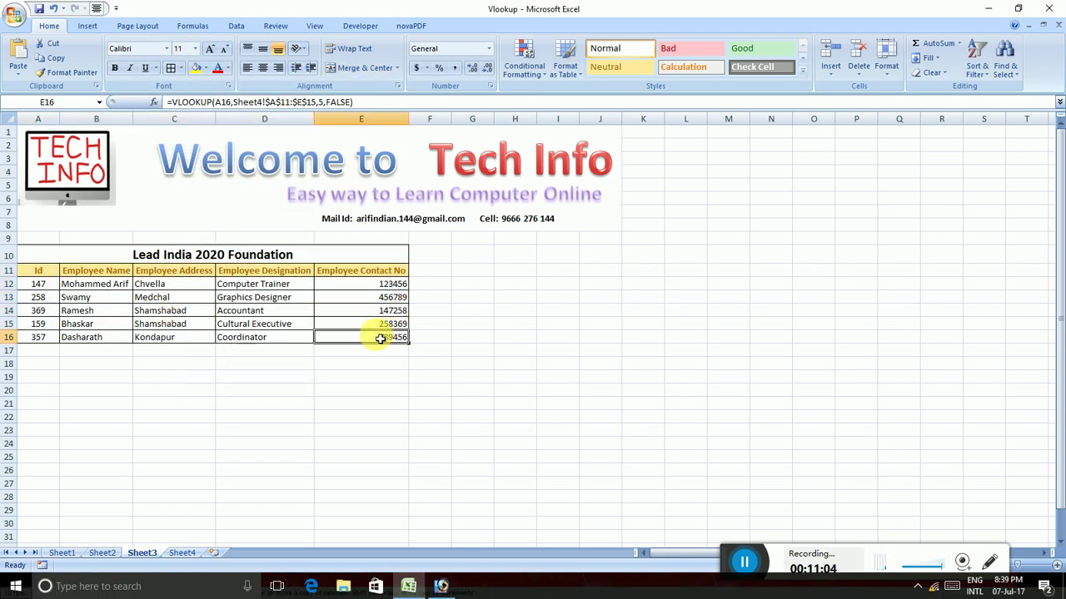
Step: Switch to Sheet4 and review the source employee table used by the lookups
click(182, 552)
click(276, 413)
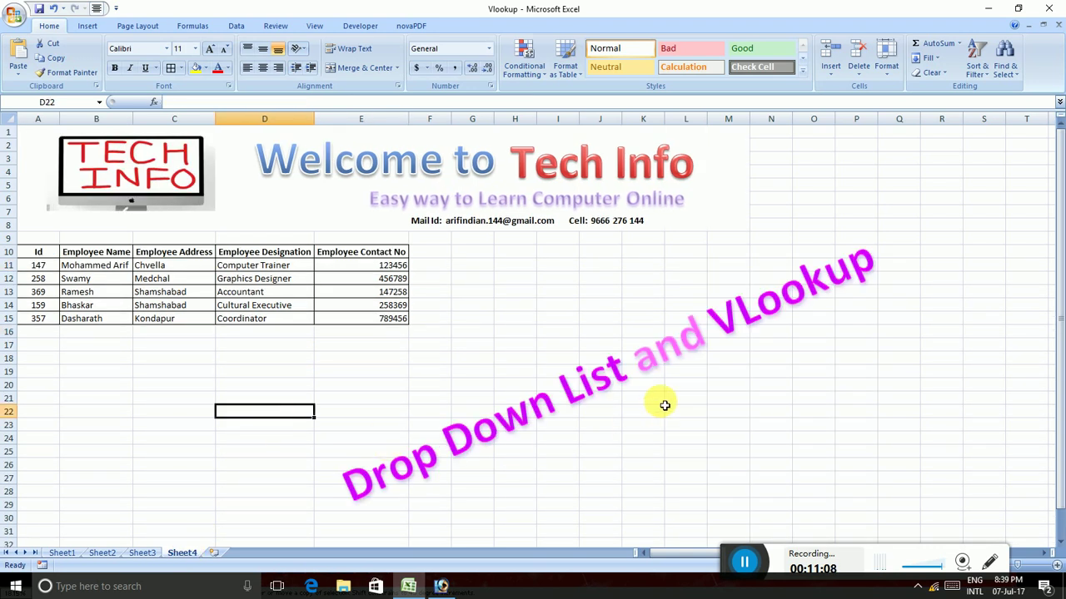
click(358, 414)
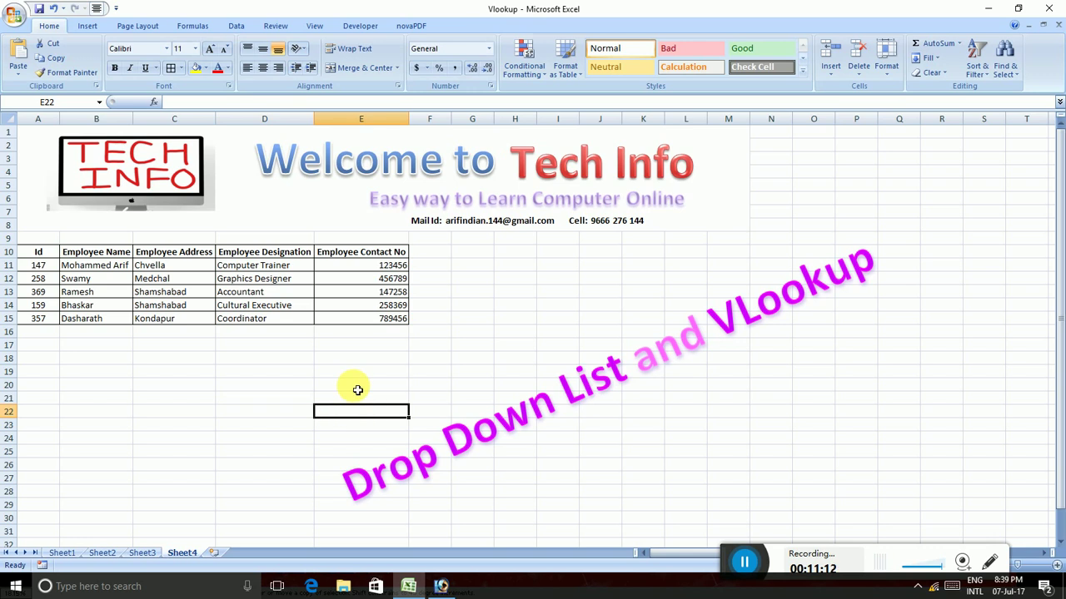
click(268, 362)
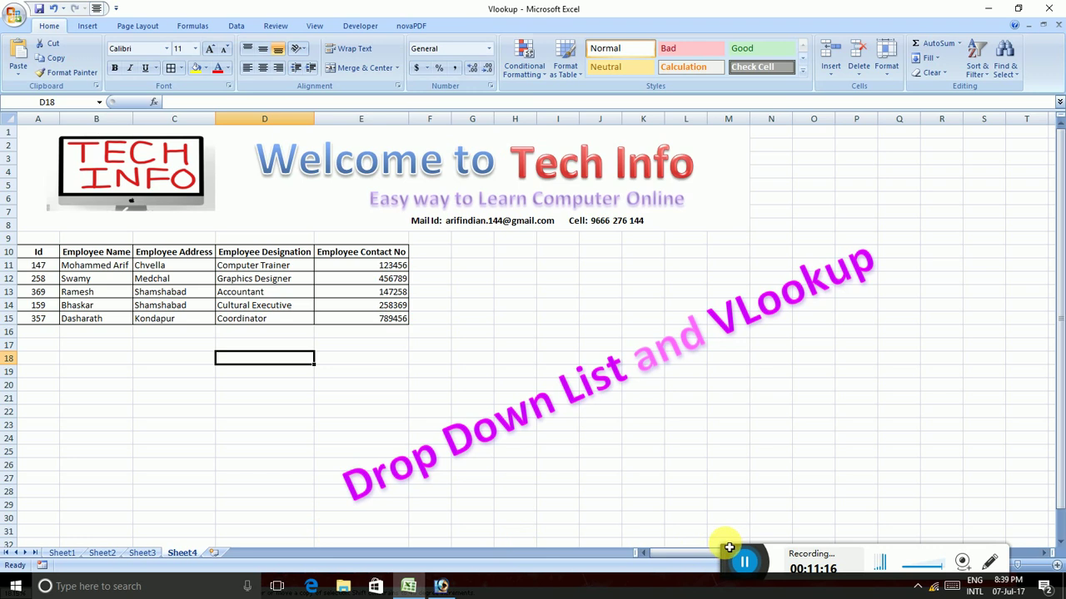